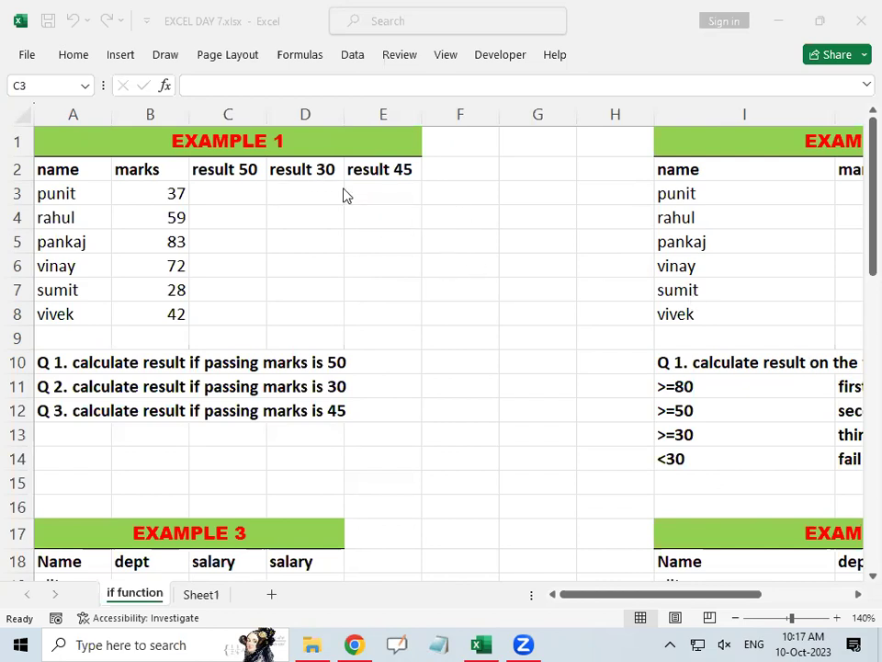
Begin an IF formula in C3, under result 50, with the logical test B3>=50.
click(233, 196)
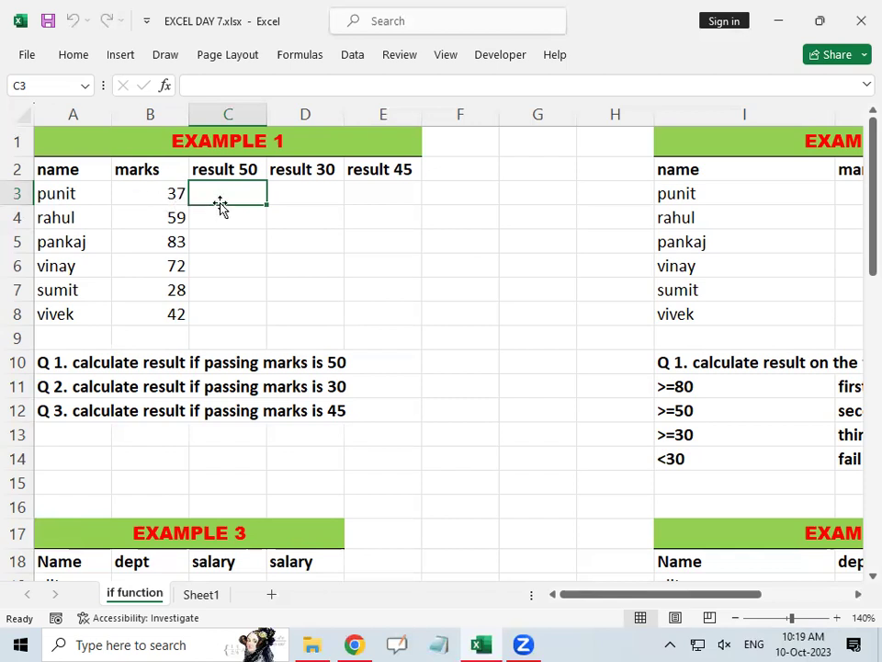
text(=)
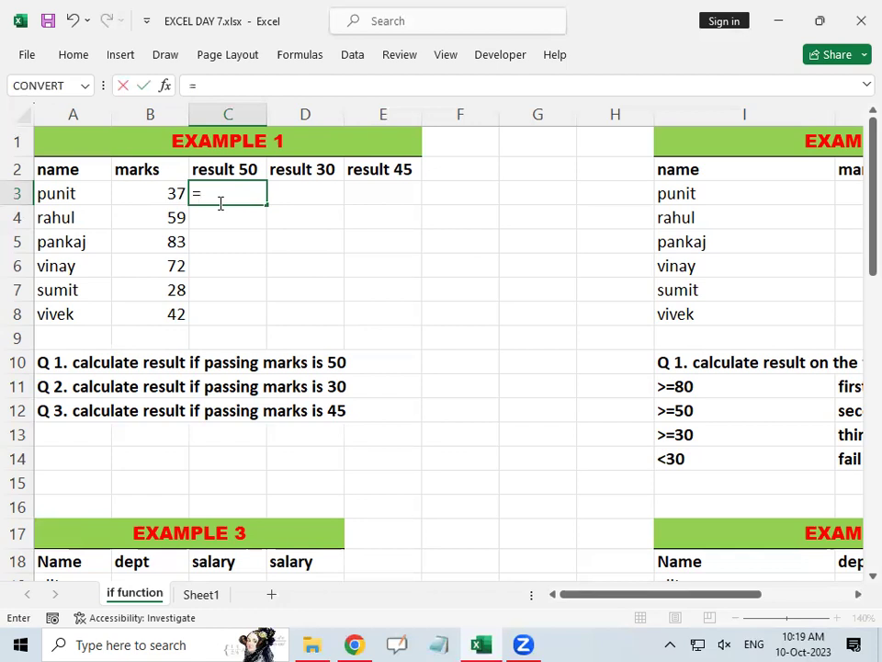
text(if)
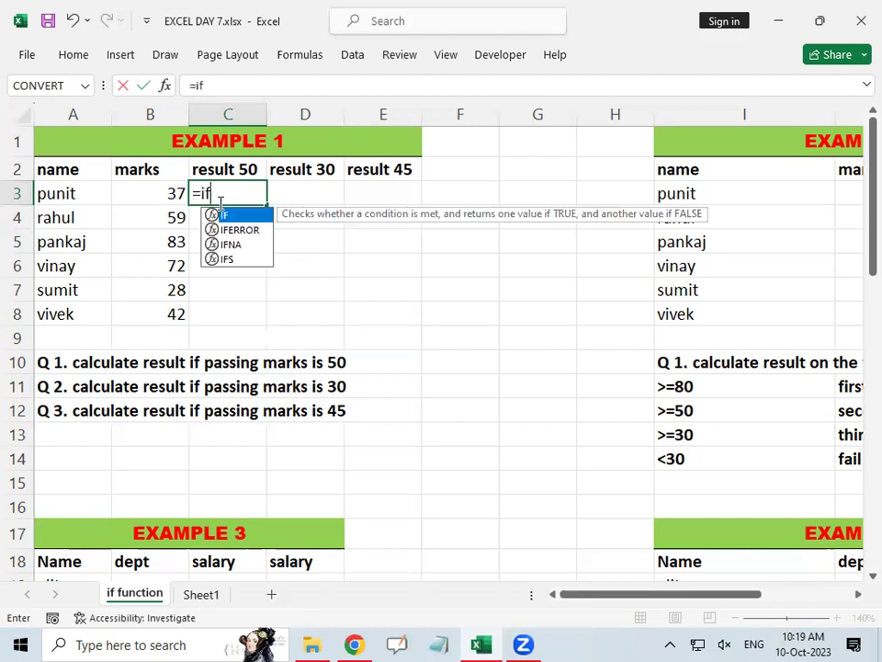
text(()
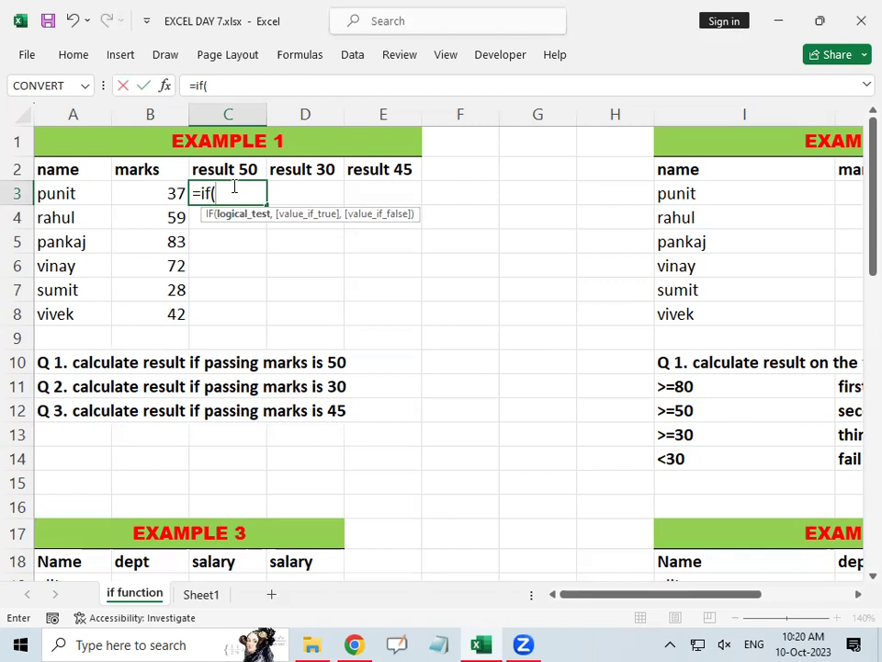
text(37)
key(BackSpace)
key(BackSpace)
click(170, 191)
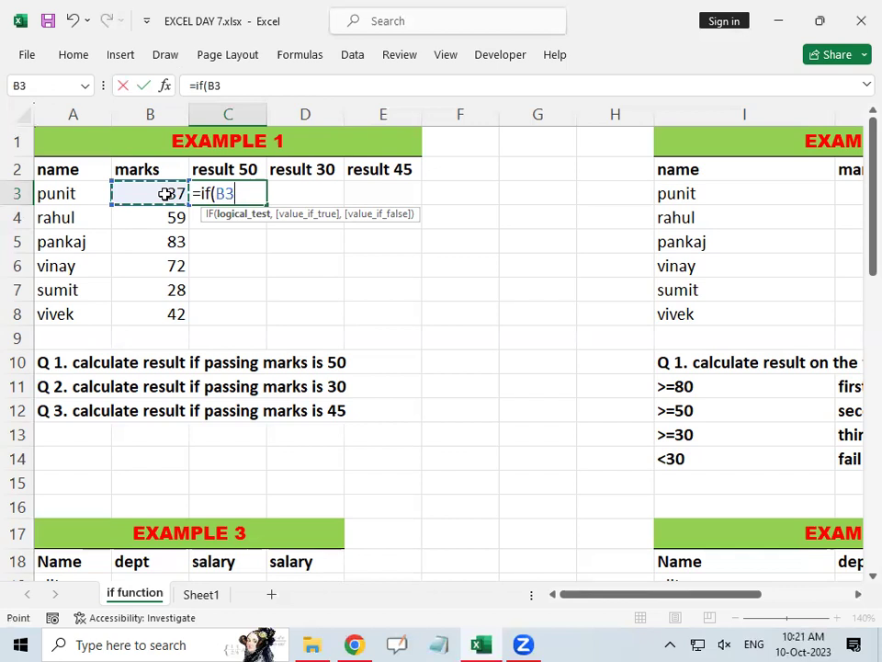
text(>)
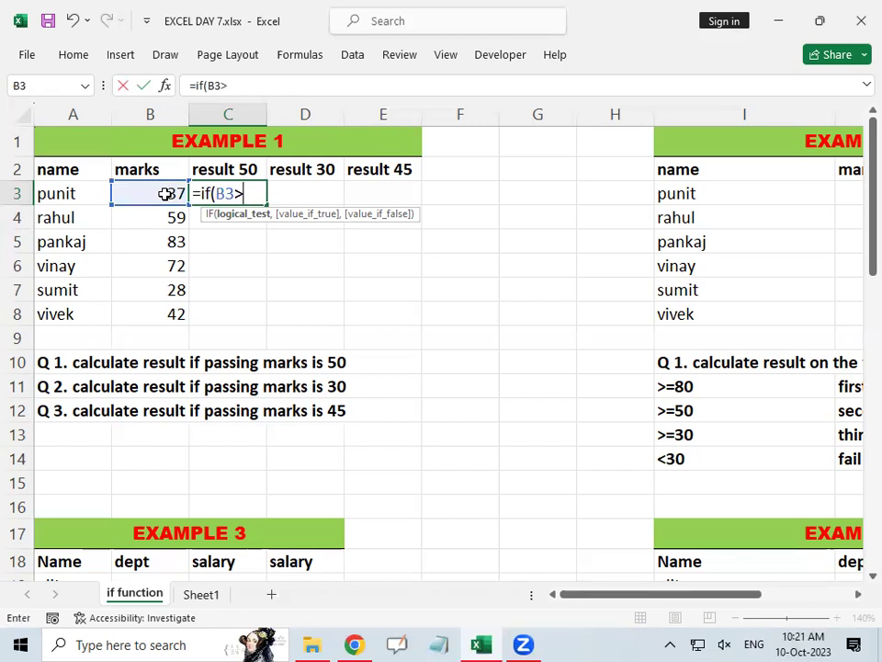
text(=50)
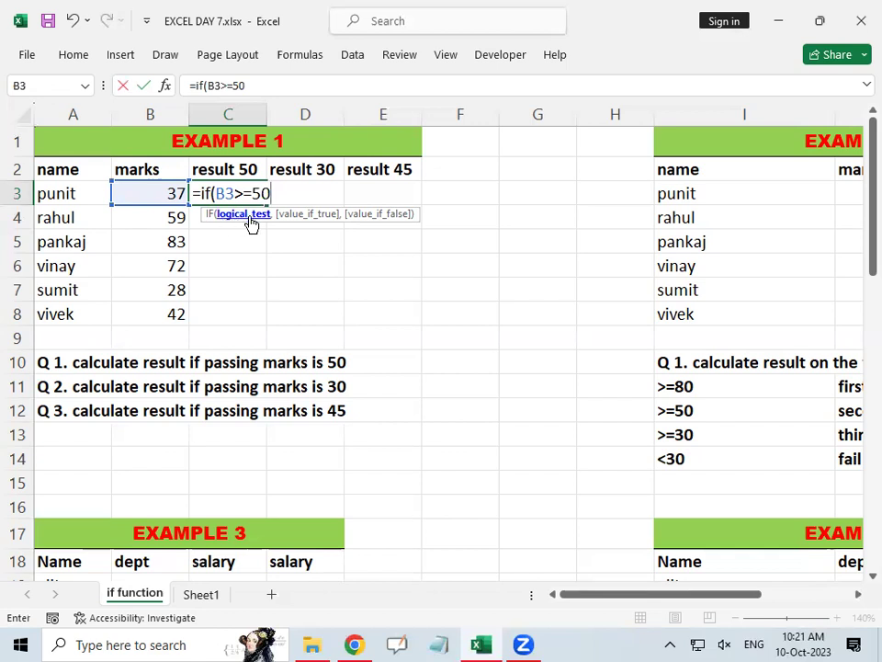
text(,)
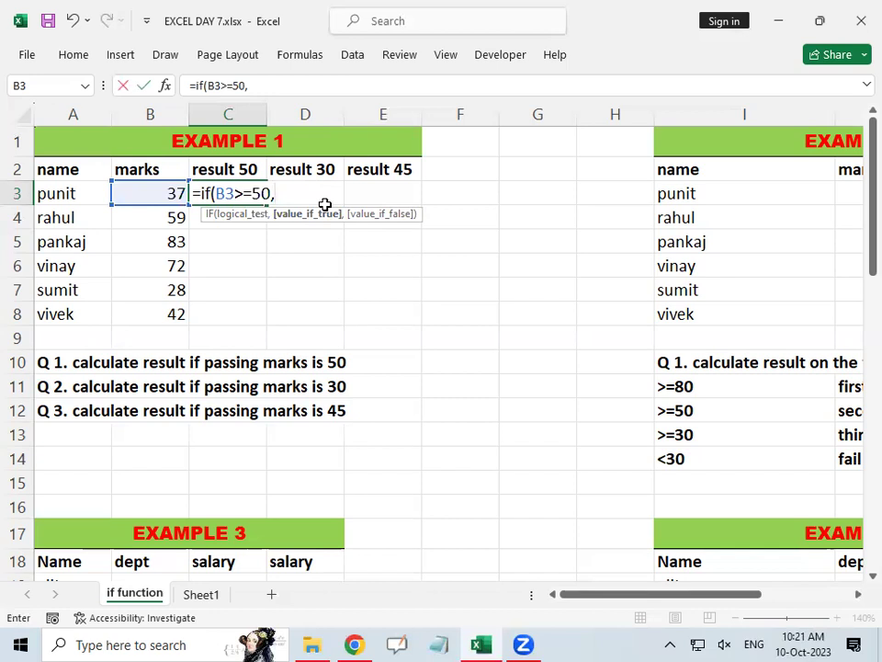
Complete the C3 formula to return "Pass" if true and "Fail" if false, and fill it down to C8.
text("Pass)
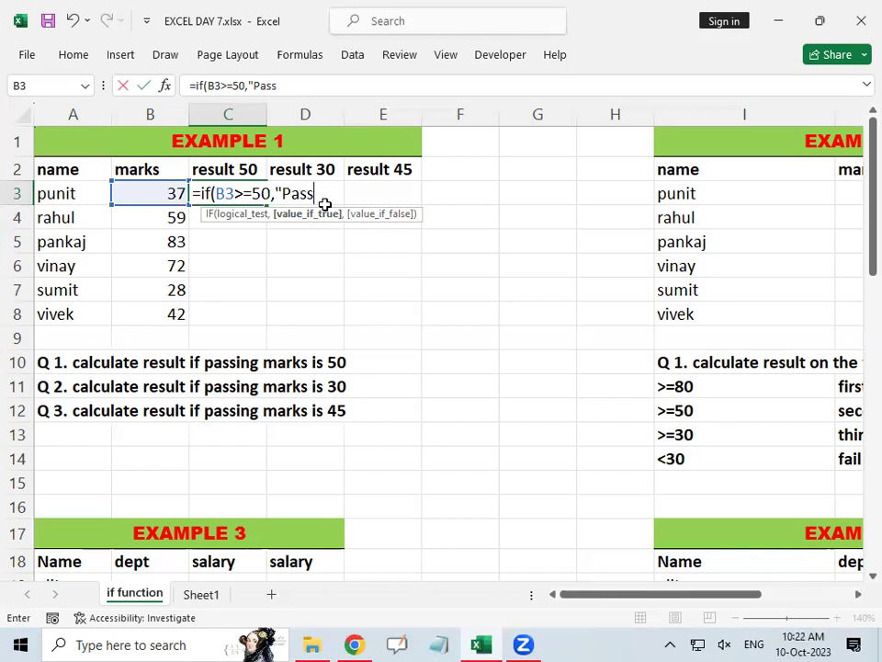
text(")
text(,)
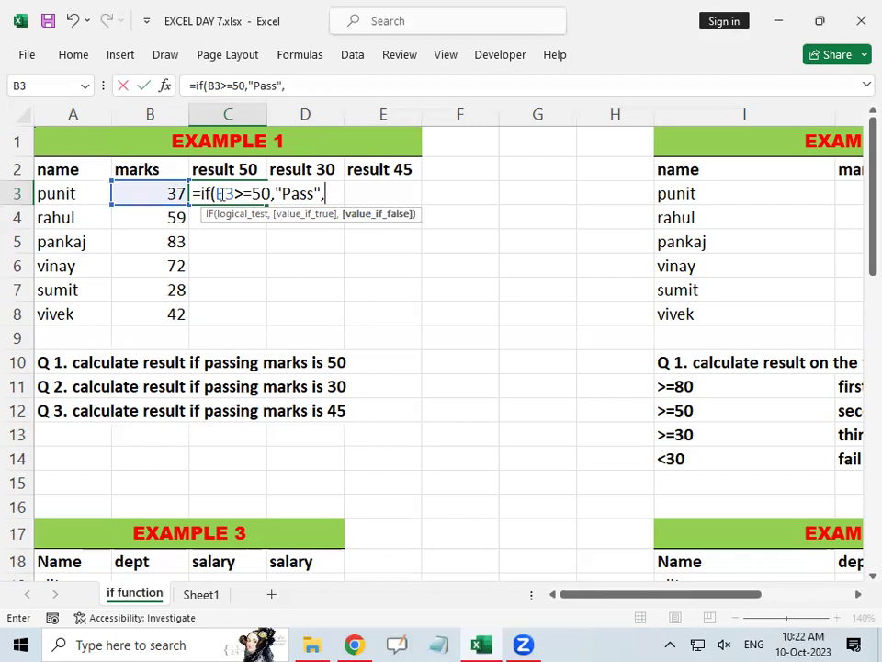
drag(217, 194, 273, 195)
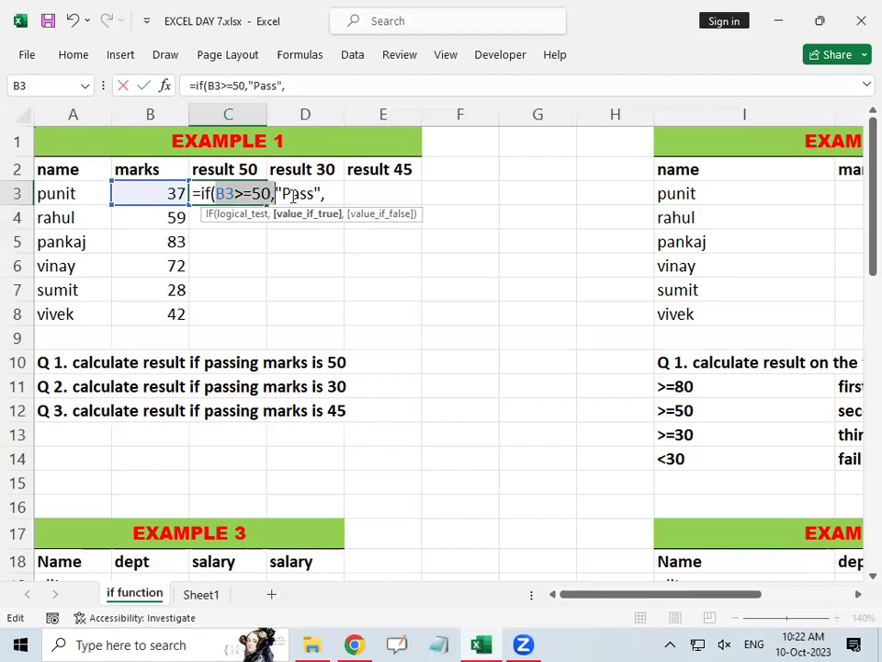
click(329, 194)
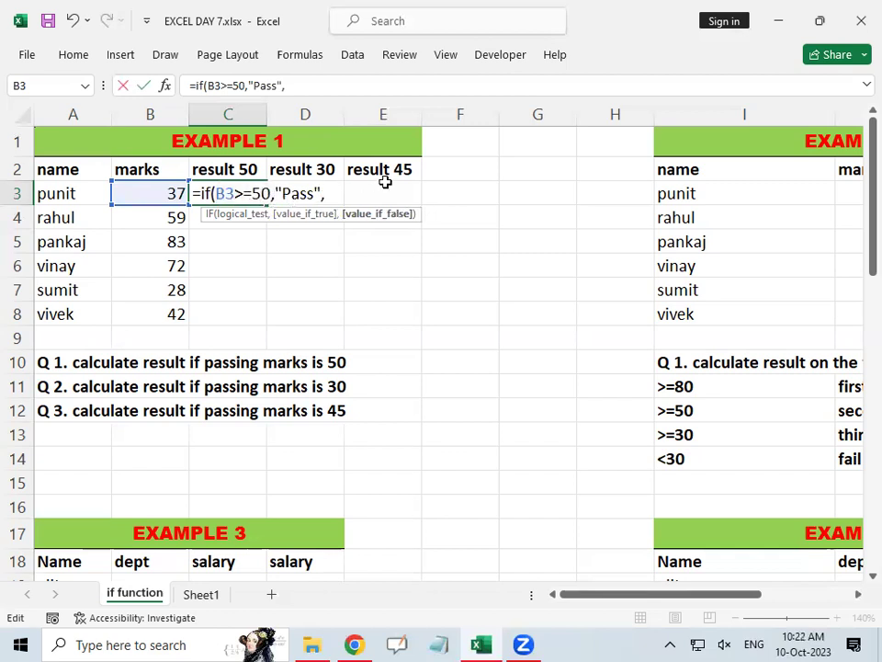
text("Fal)
key(BackSpace)
text(il)
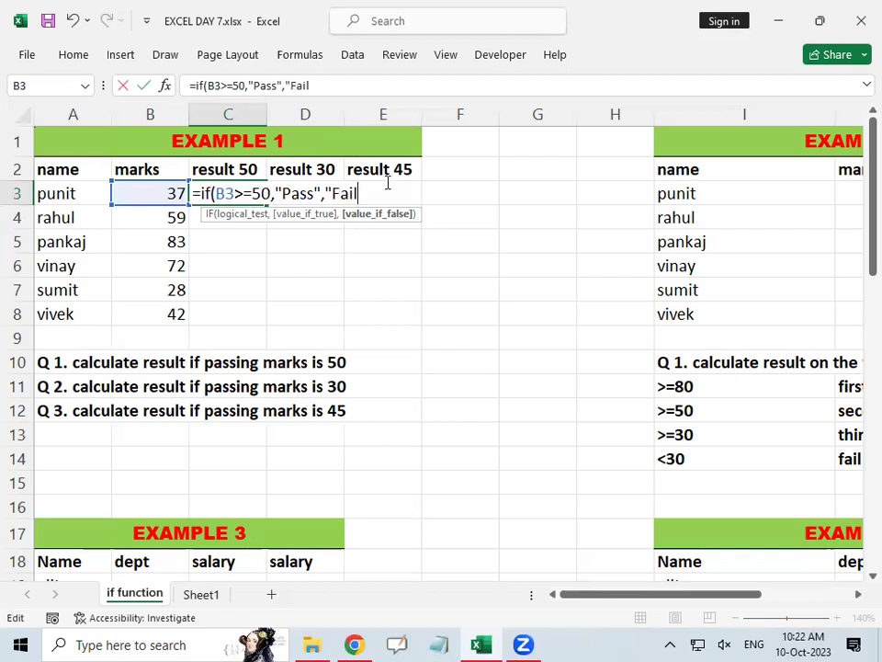
text("))
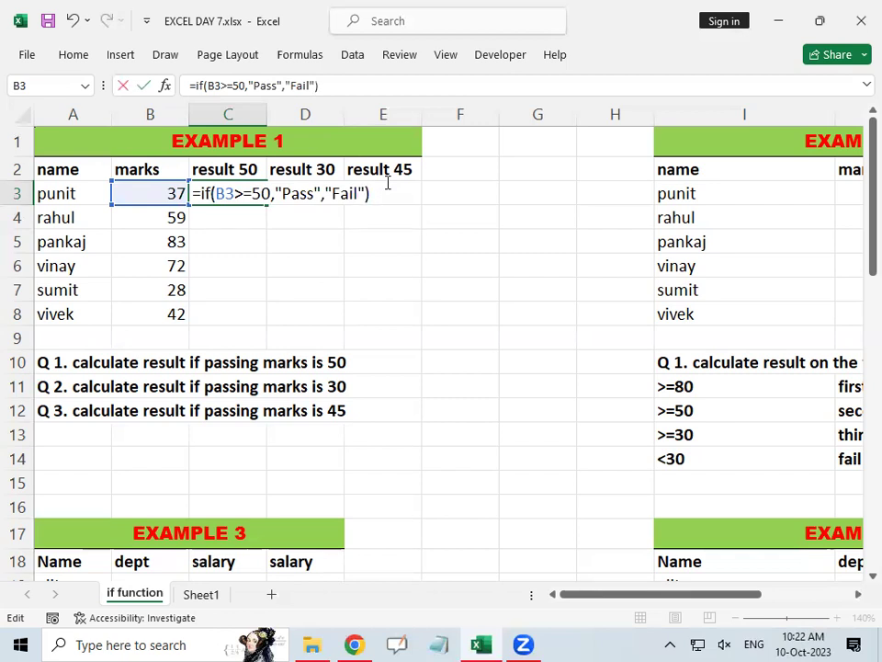
key(Return)
key(Up)
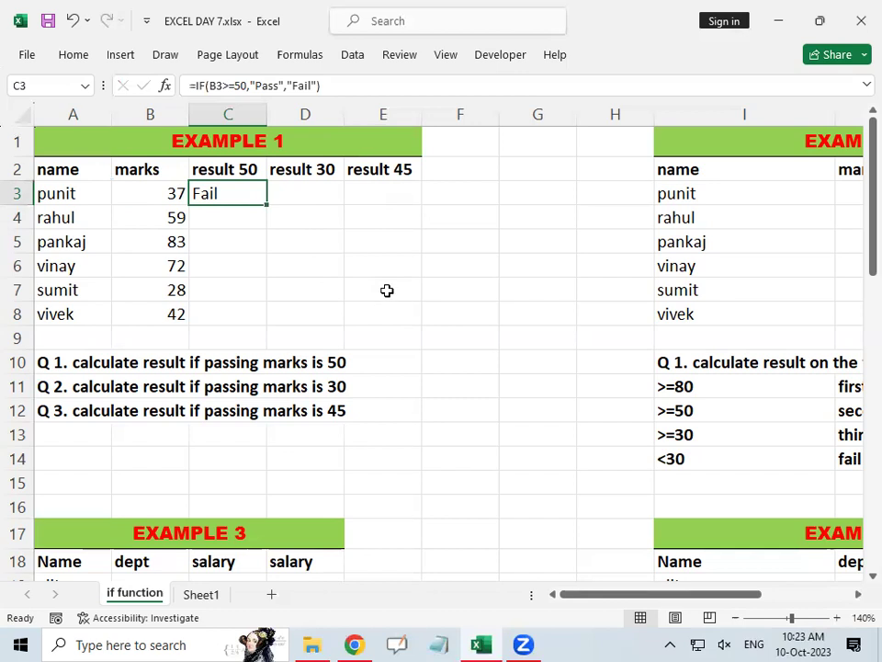
double_click(267, 204)
Begin an IF formula in D3, under result 30, with the logical test B3<30.
click(307, 190)
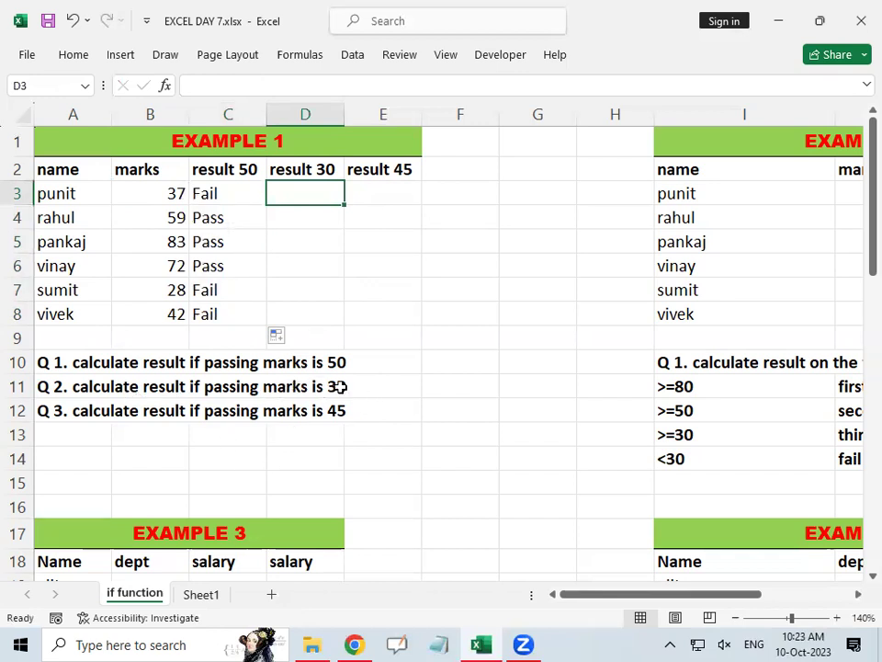
text(=if()
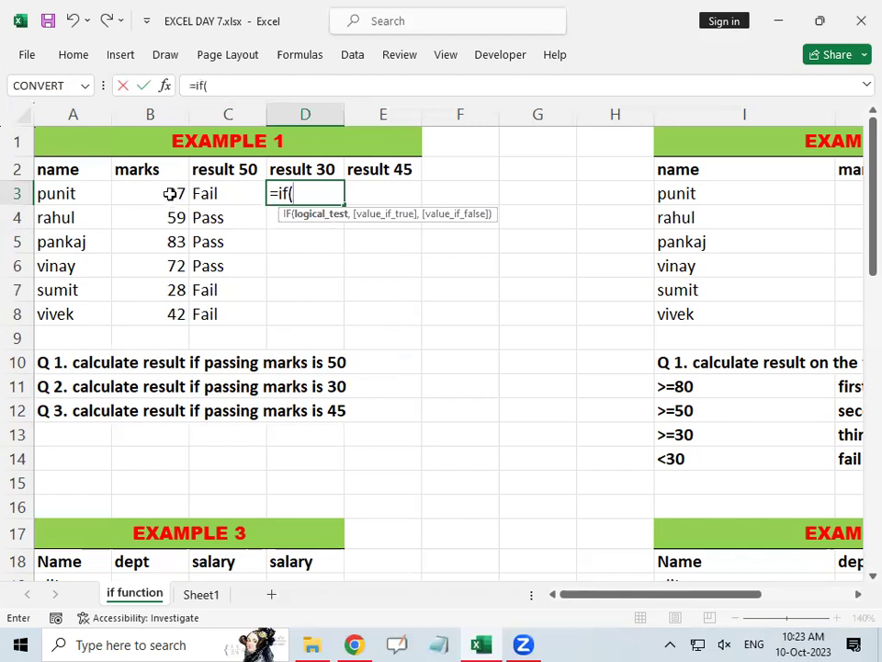
click(171, 193)
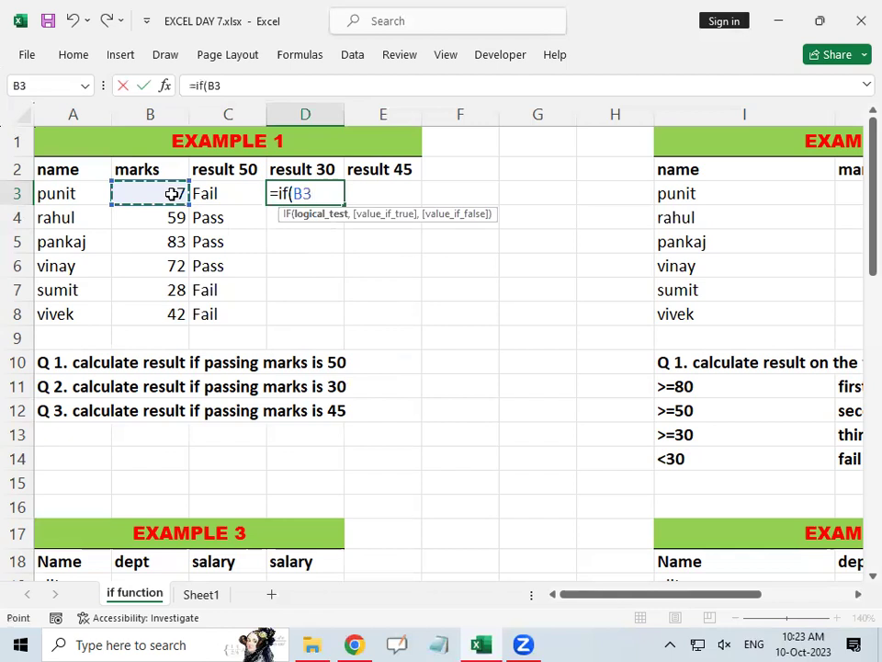
text(>=30)
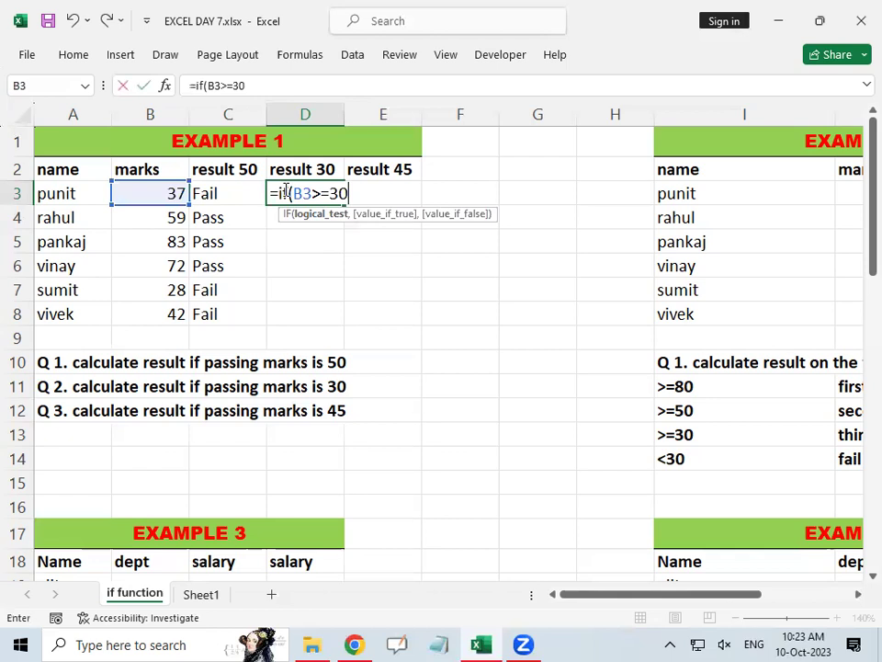
key(BackSpace)
key(BackSpace)
key(BackSpace)
key(BackSpace)
text(<30)
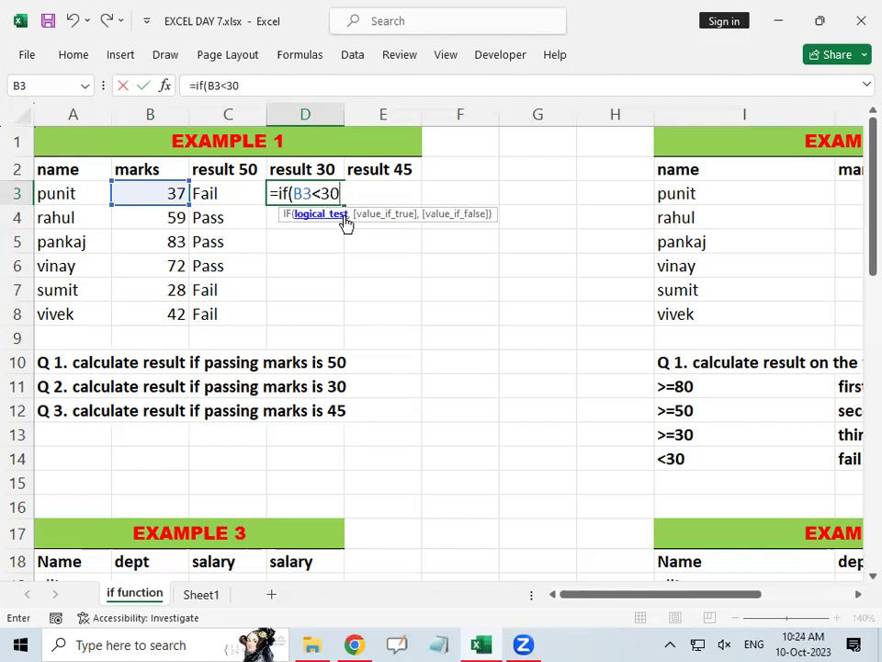
Complete the D3 formula to return "Fail" if true and "Pass" if false, and fill it down to D8.
text(,"Fa)
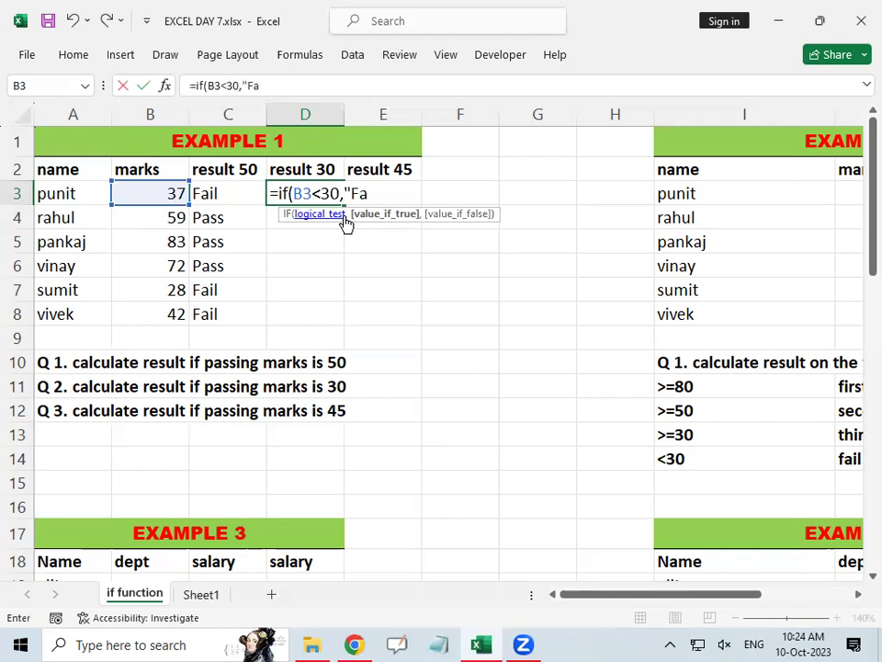
text(il")
text(,"PA)
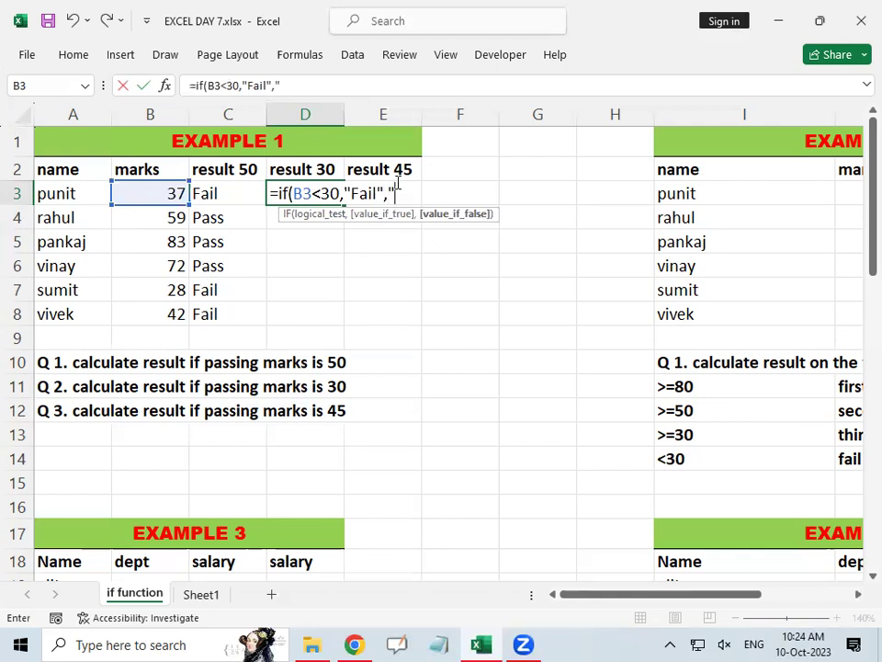
text(sss)
key(BackSpace)
key(BackSpace)
key(BackSpace)
key(BackSpace)
text(ass"))
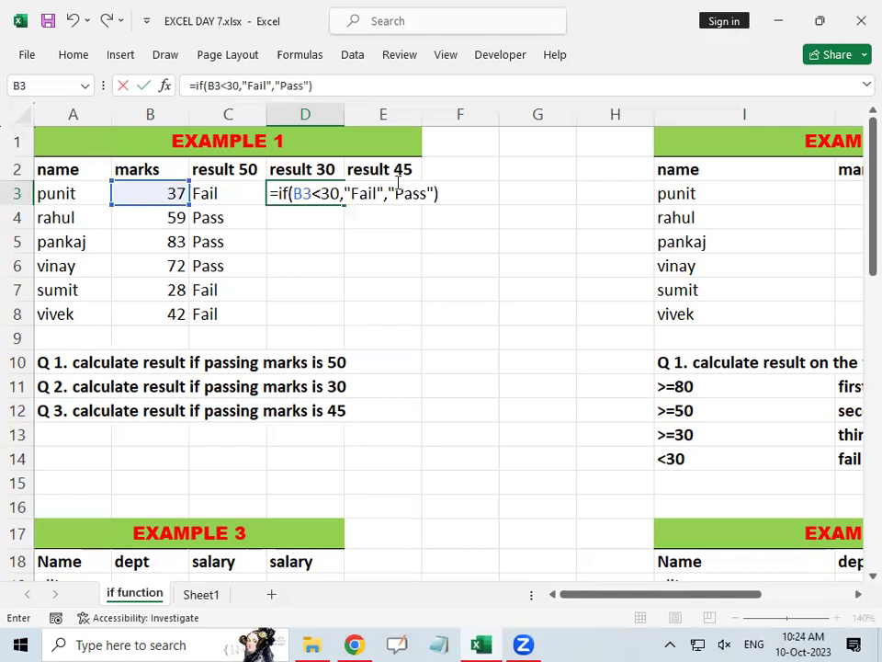
key(Return)
click(311, 188)
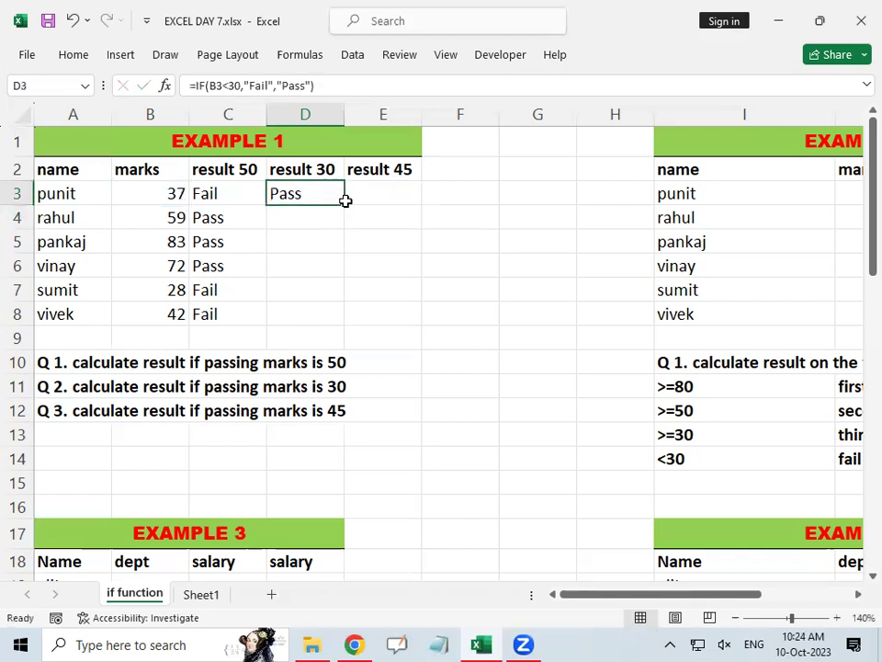
double_click(344, 204)
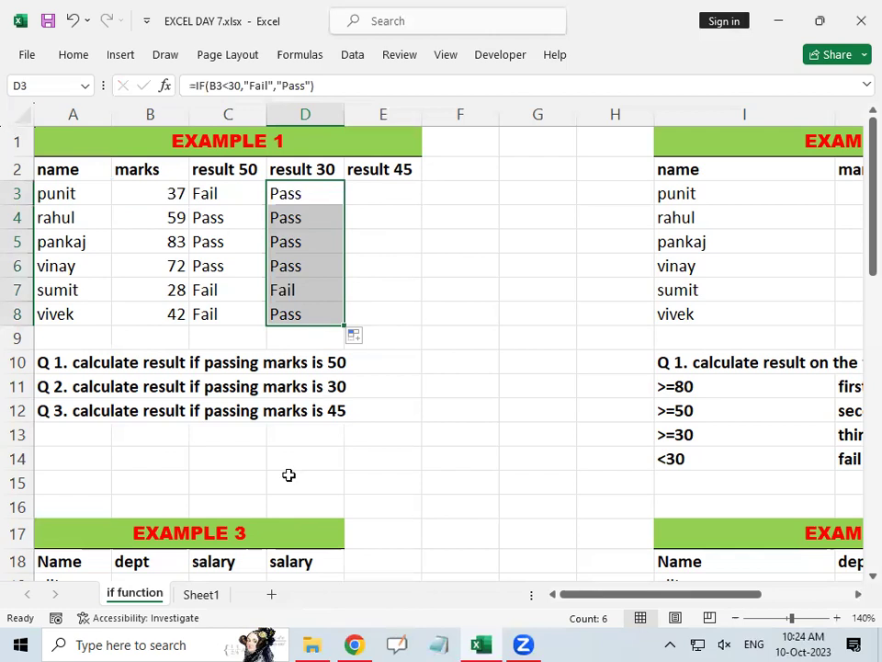
Examine the Example 2 table's first set of grading criteria, matching each mark threshold in I11:I14 with its result in J11:J14.
drag(621, 594, 756, 577)
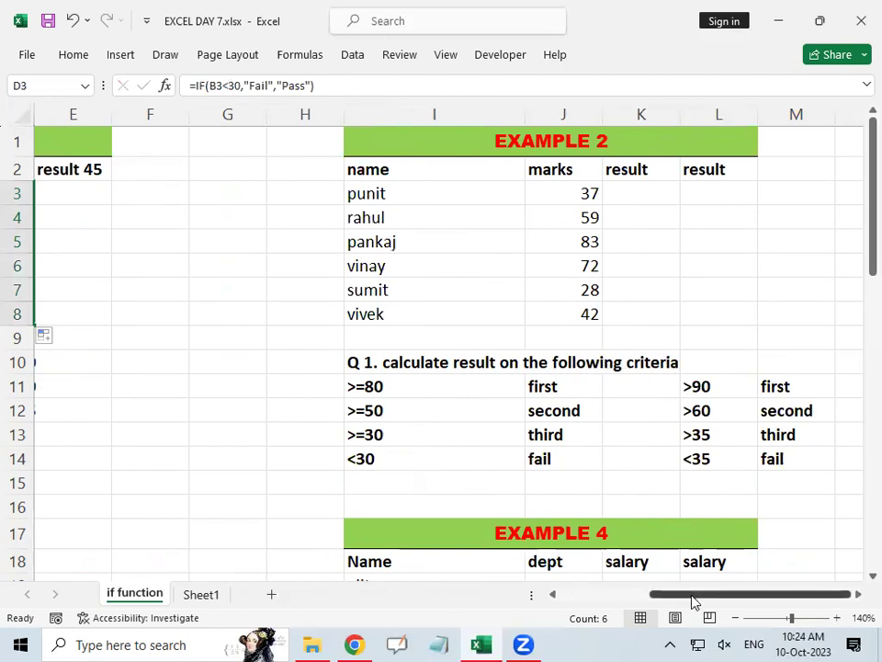
drag(693, 595, 465, 596)
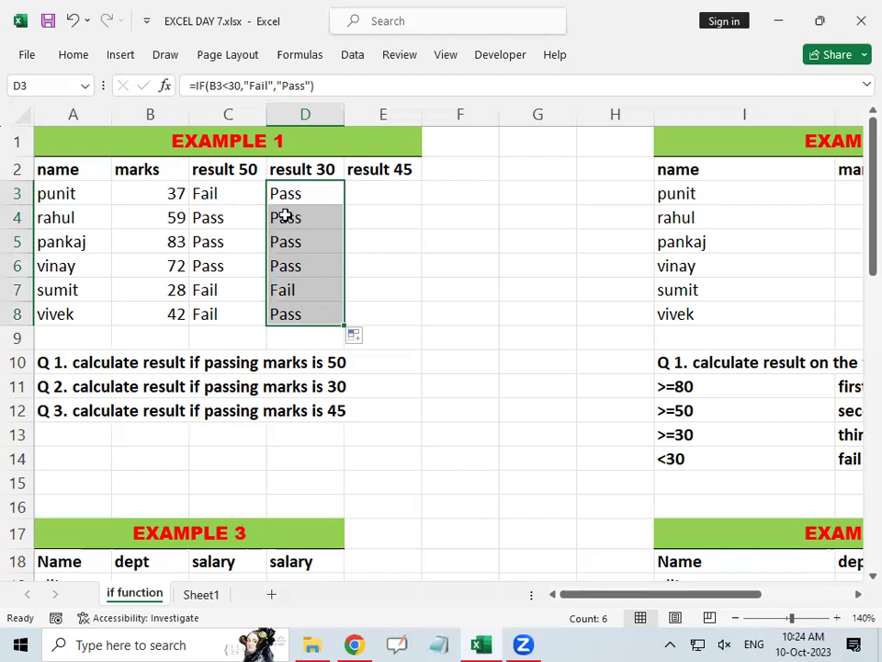
drag(689, 596, 830, 591)
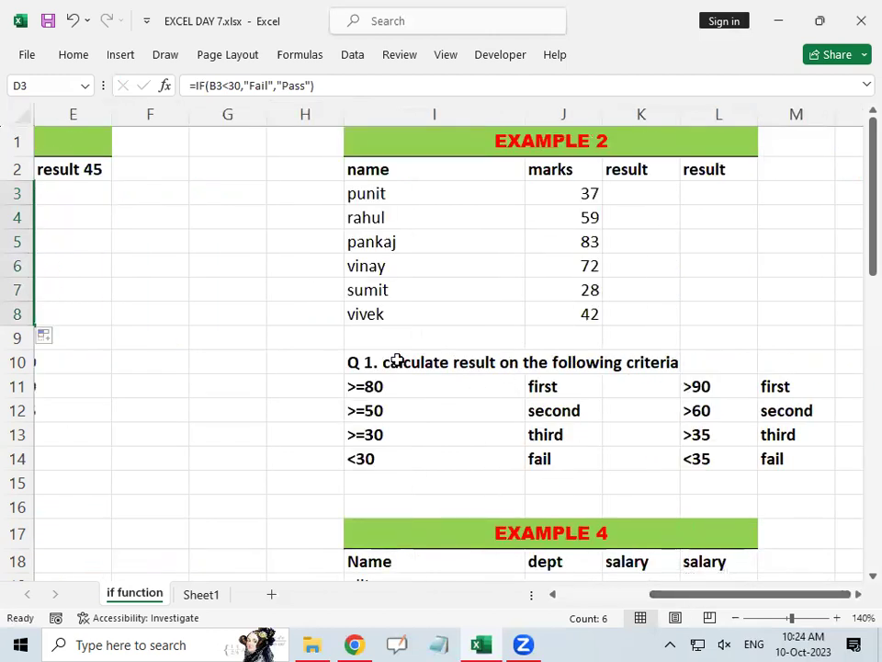
click(356, 389)
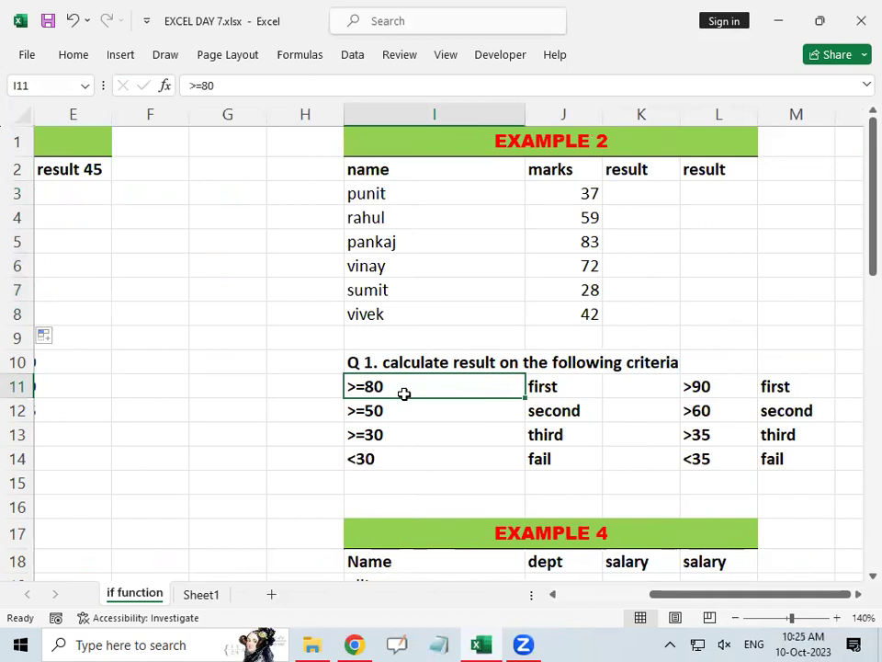
click(557, 387)
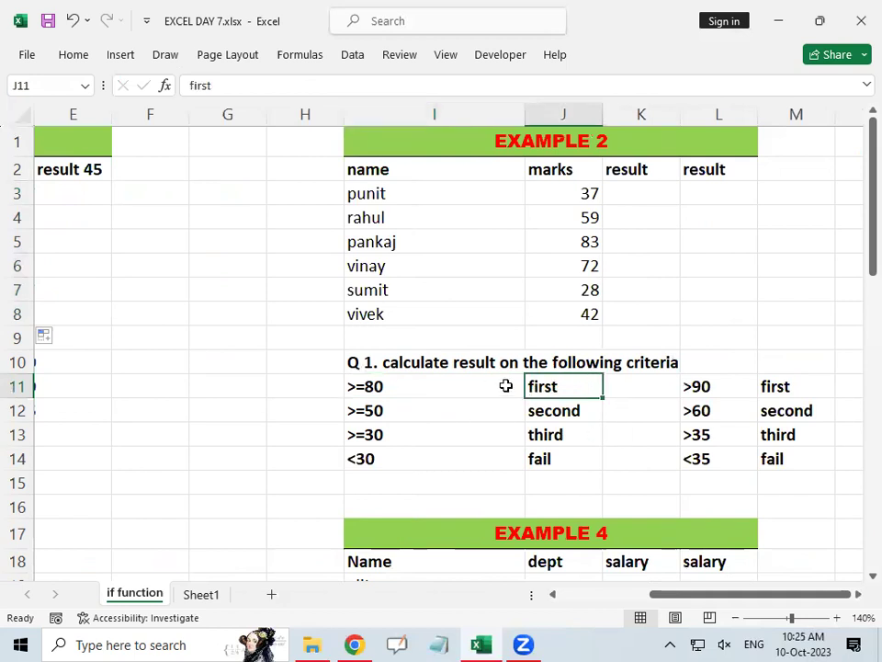
click(437, 386)
click(593, 389)
click(400, 411)
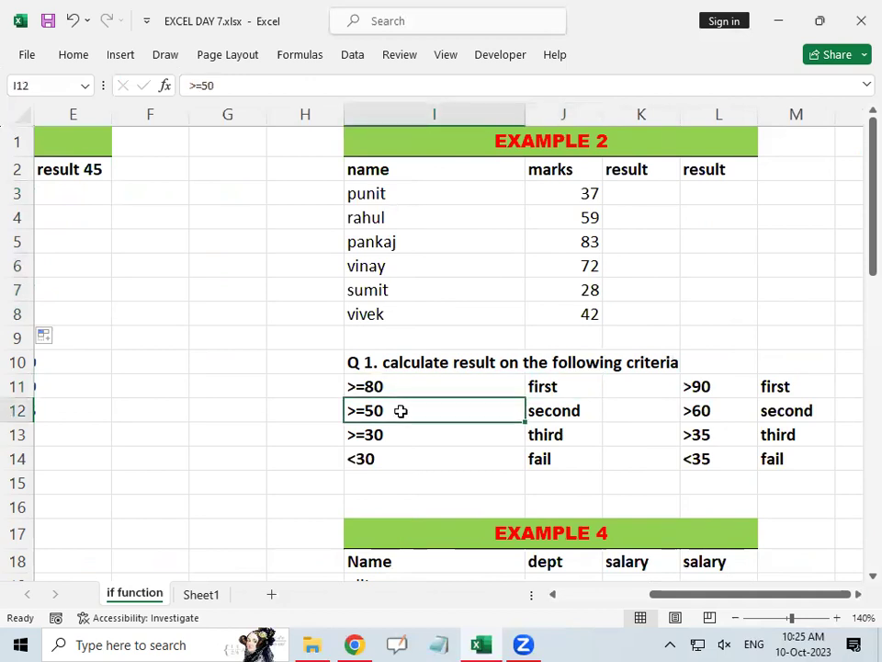
click(574, 412)
click(365, 430)
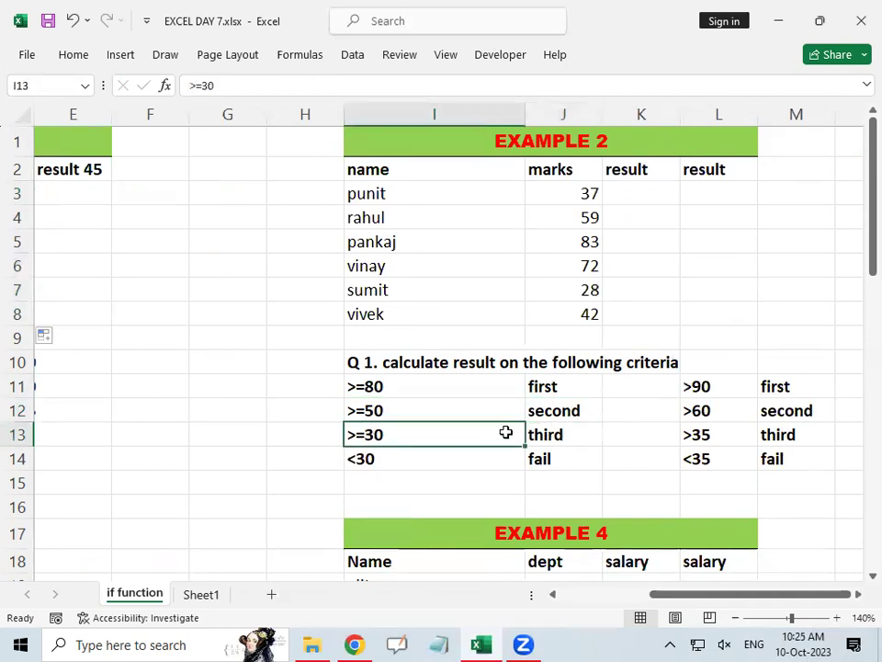
click(561, 434)
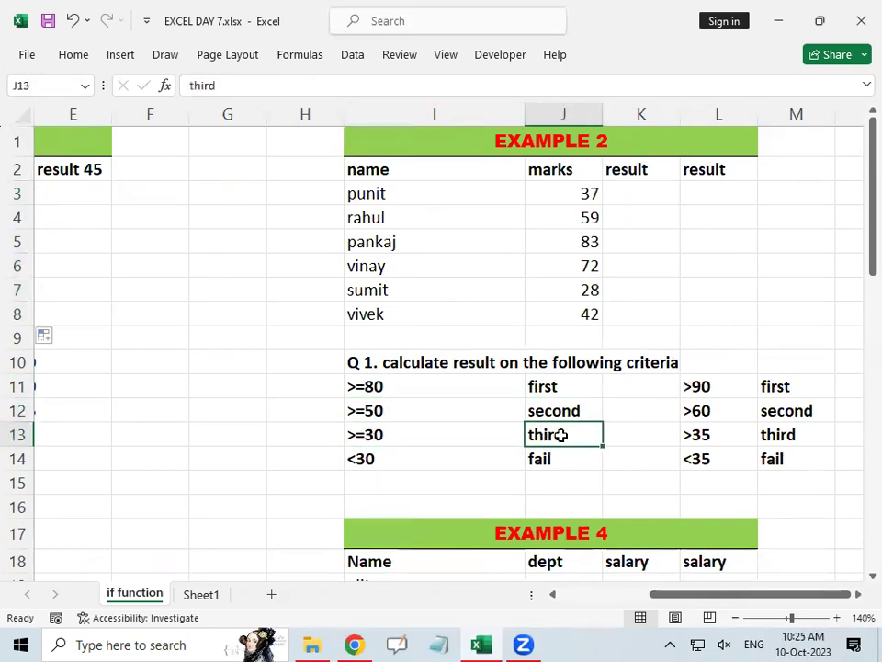
click(411, 462)
click(553, 461)
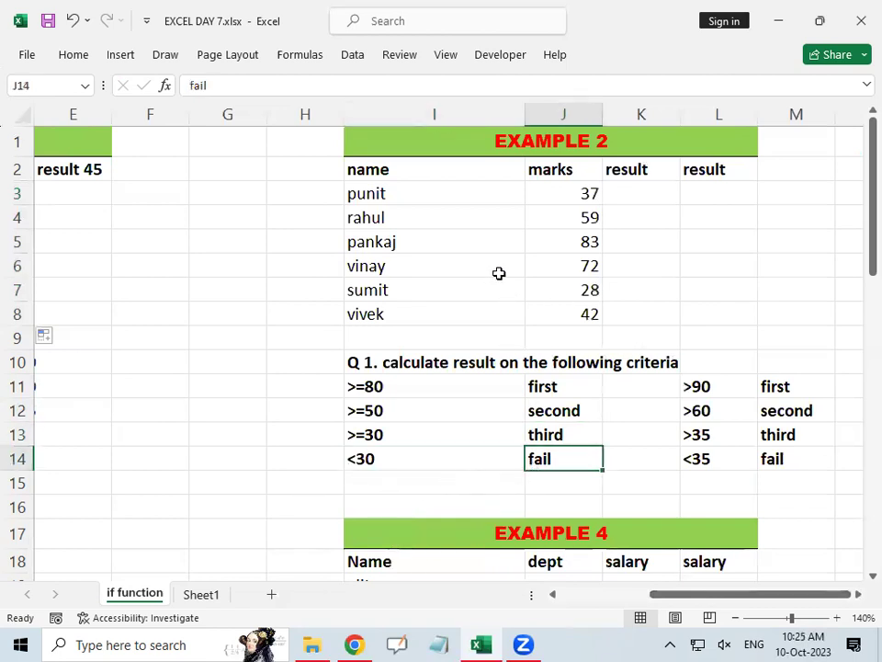
Begin an IF formula in K3 that tests J3>=80 and returns "first" if true.
click(631, 187)
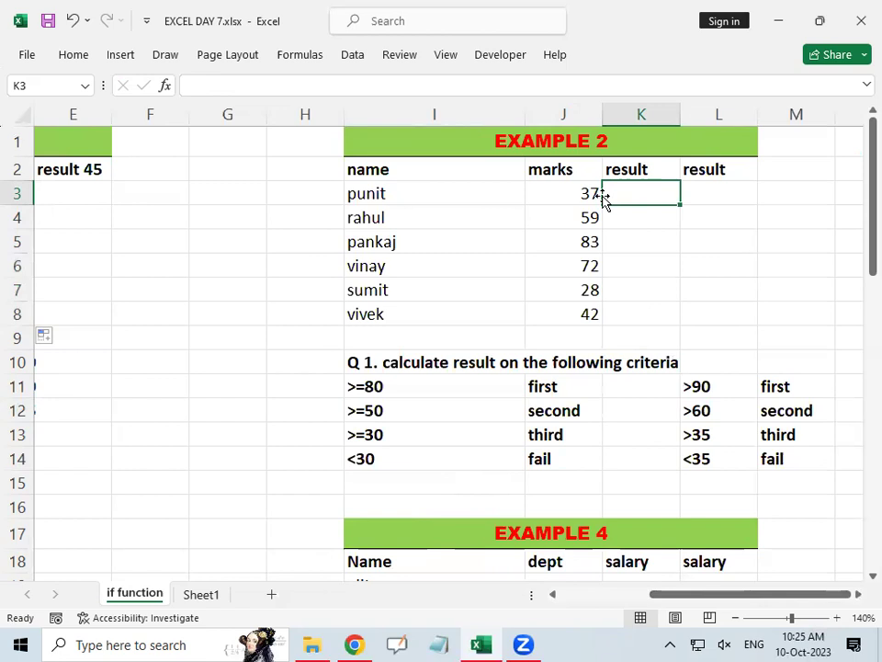
text(=)
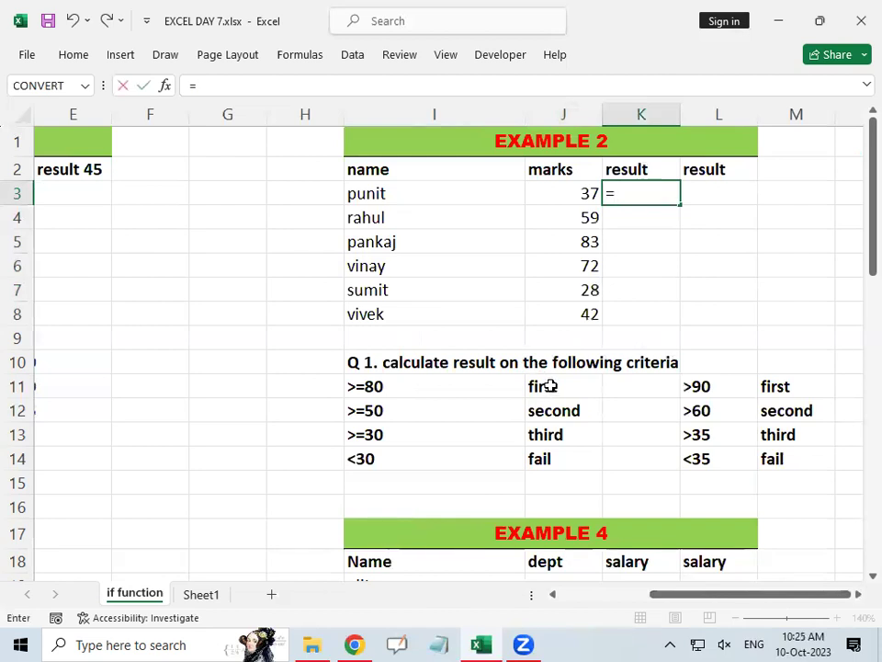
text(if)
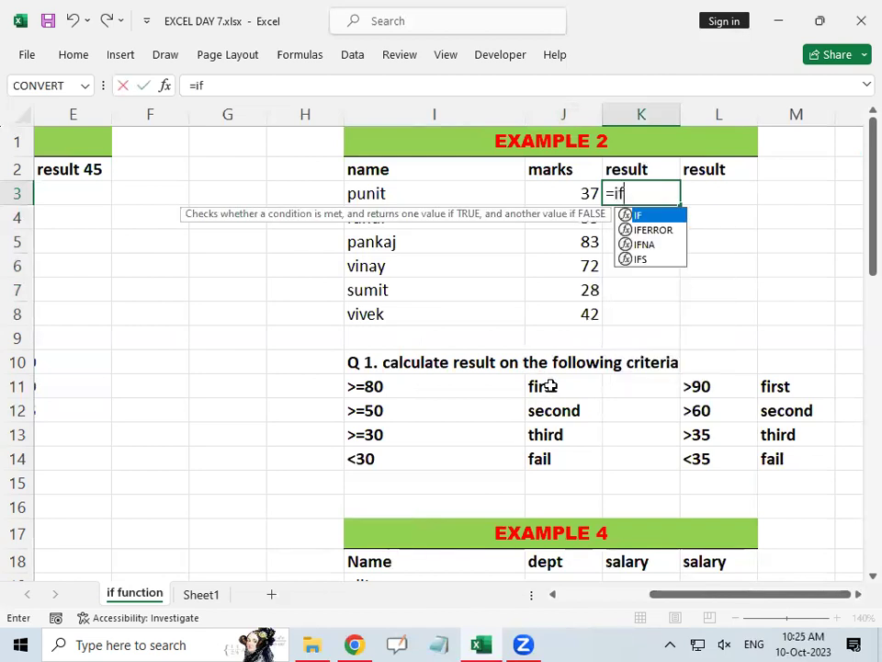
text(()
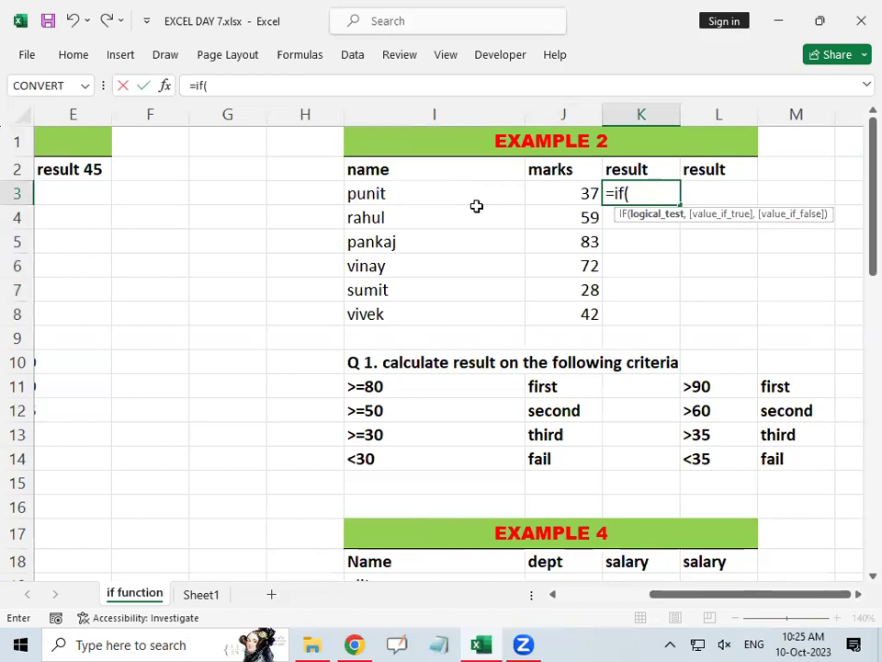
click(570, 189)
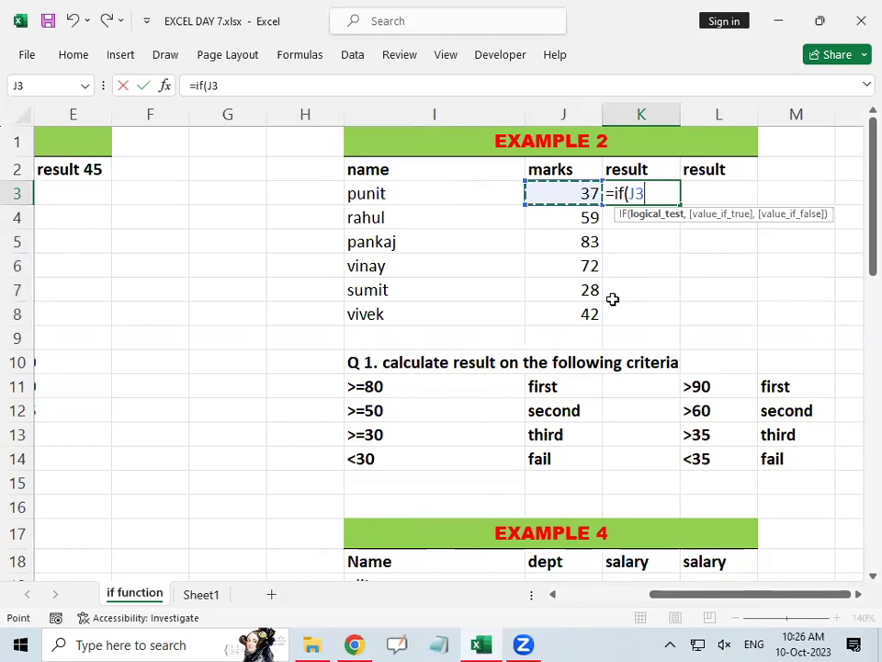
text(>=80)
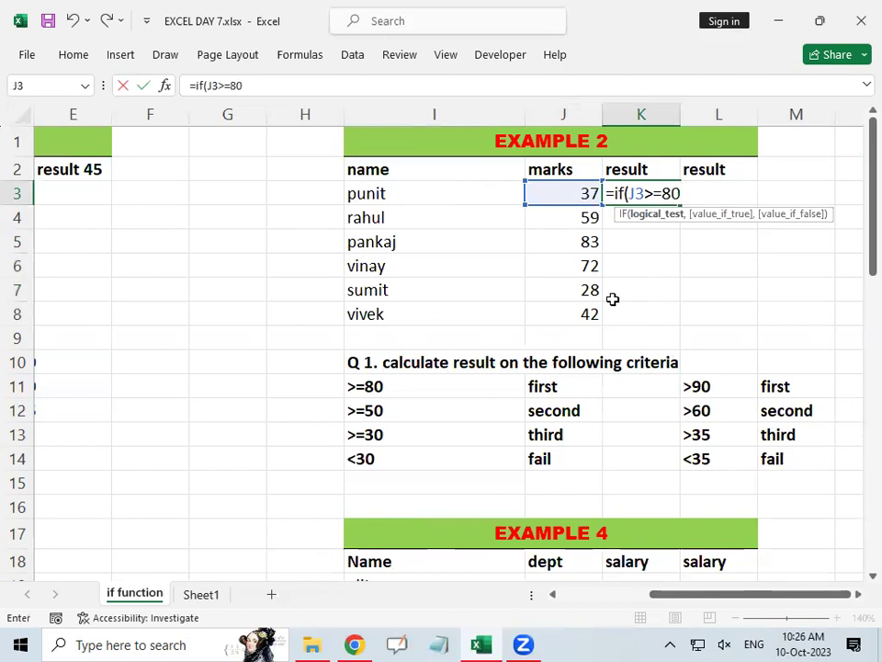
text(,)
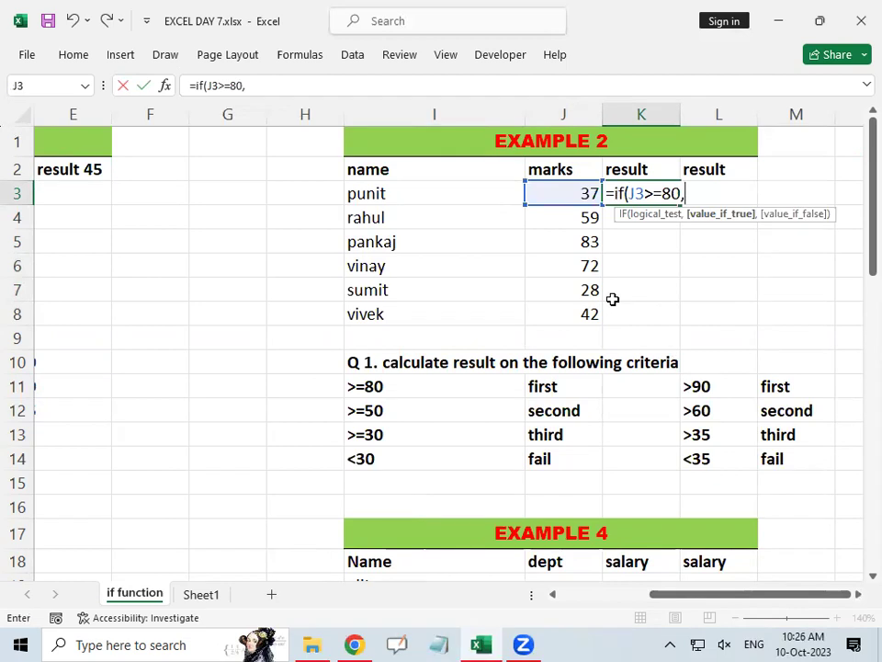
text("first)
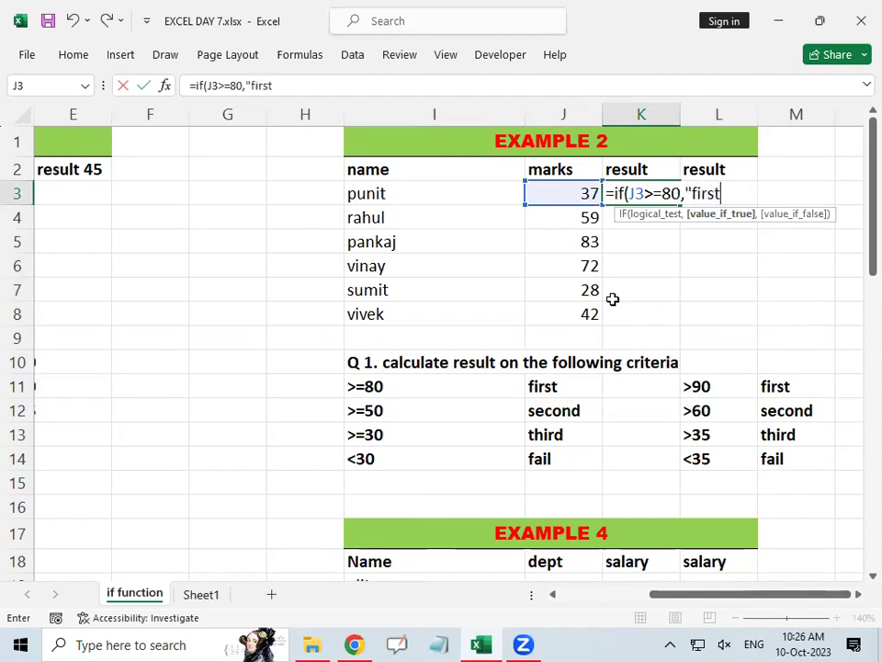
text(",)
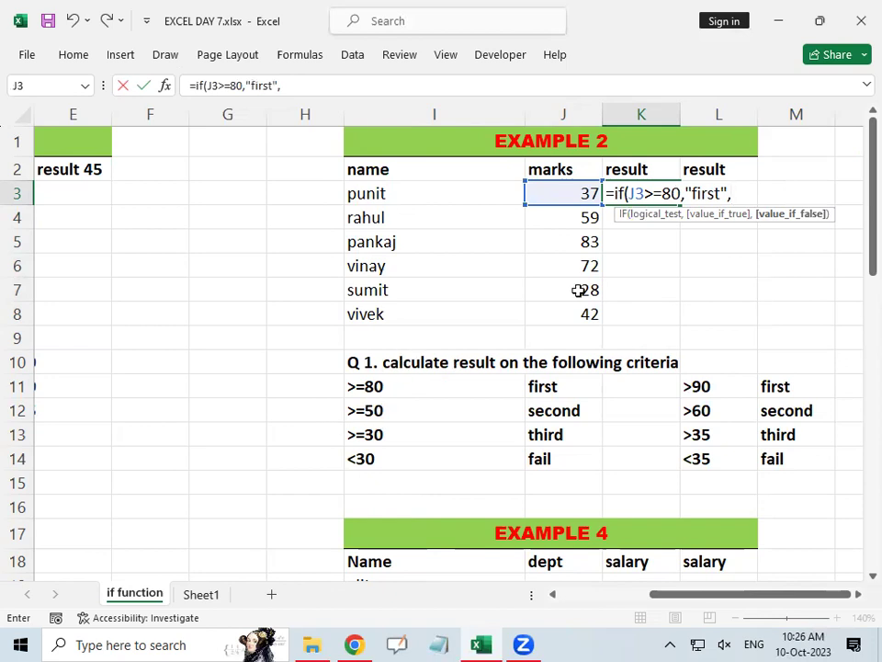
Nest a second IF as the K3 formula's false value, testing J3>=50 and returning "second" if true.
text(if)
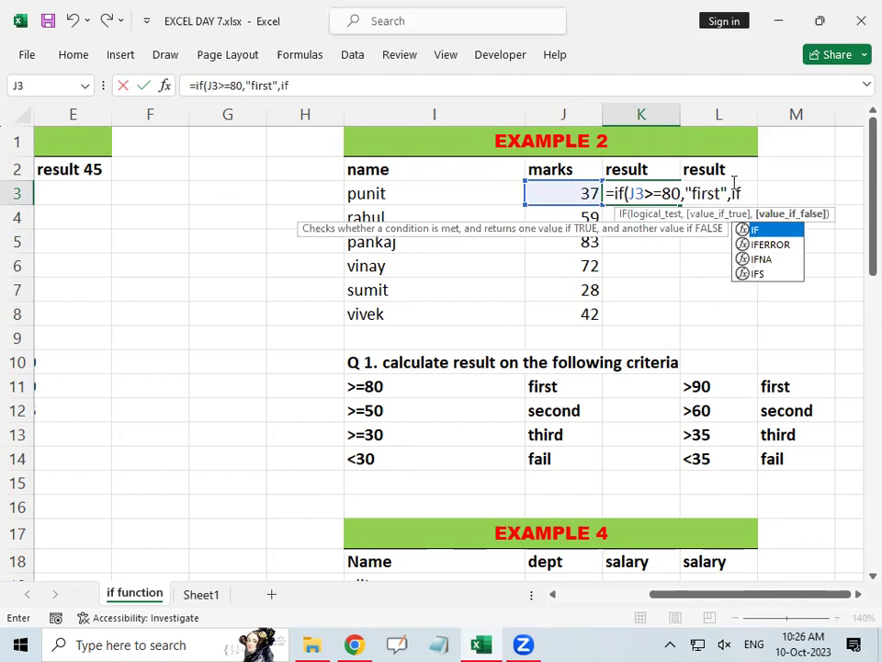
text(()
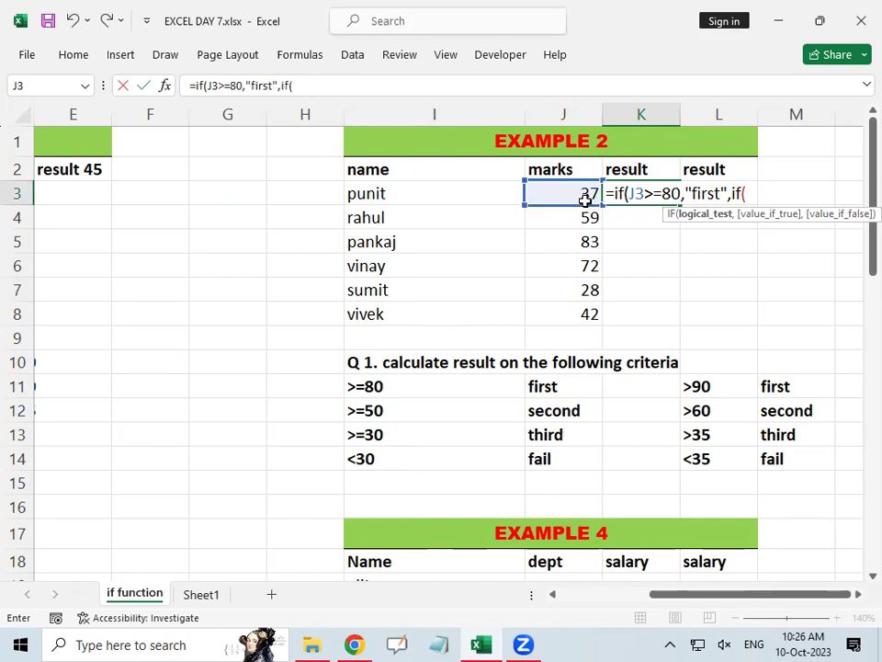
click(585, 196)
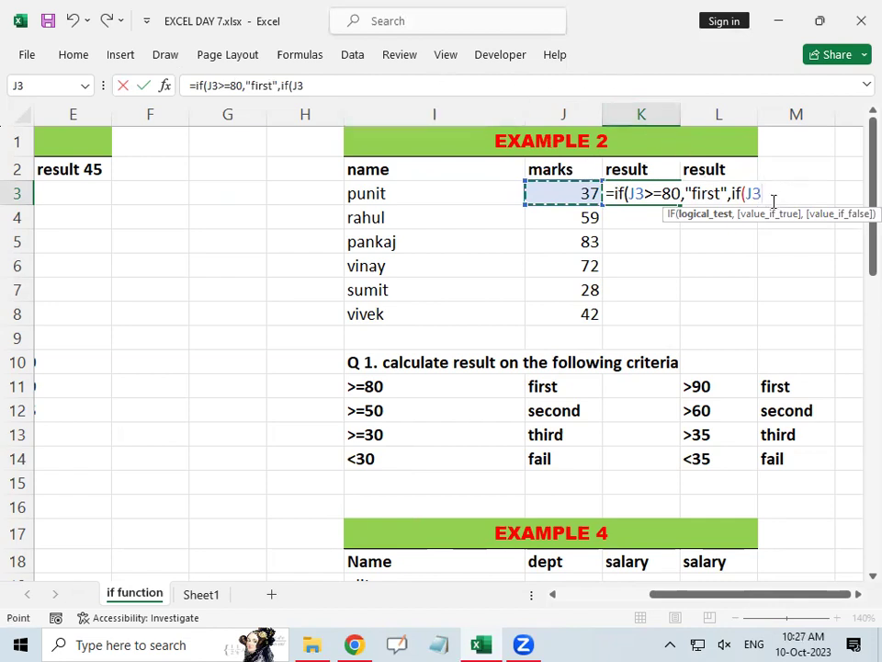
text(>=50,)
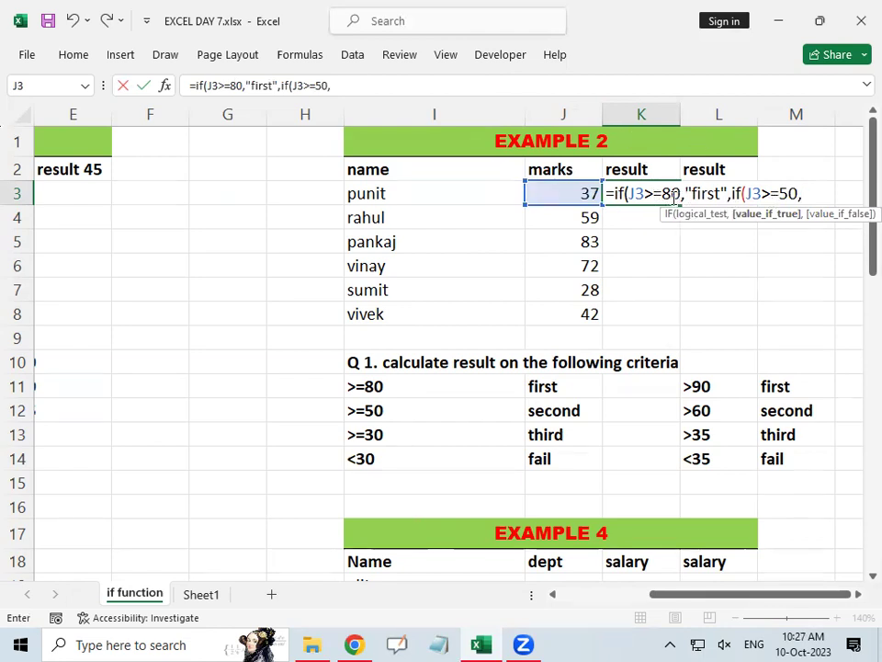
drag(680, 194, 626, 195)
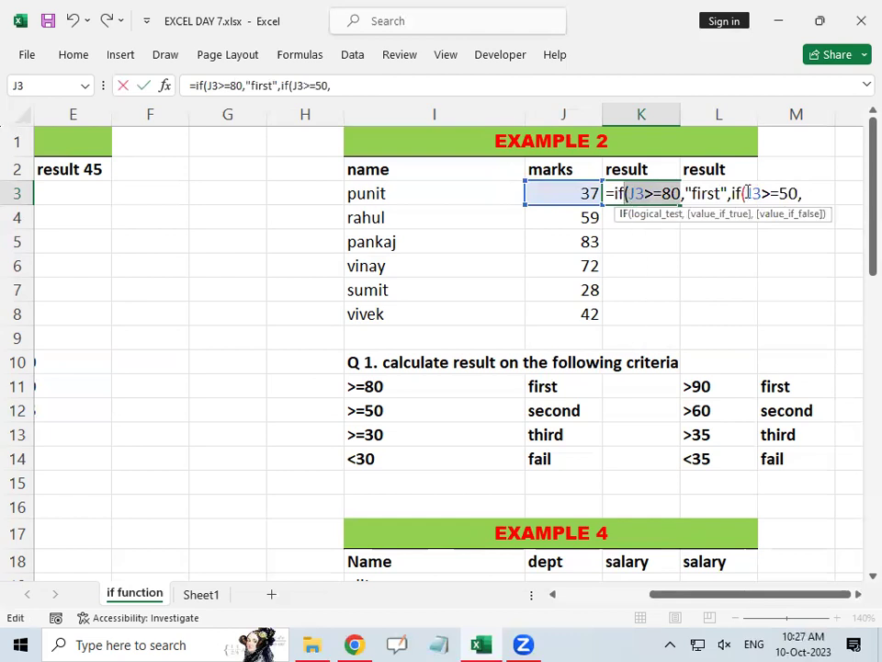
drag(745, 194, 803, 194)
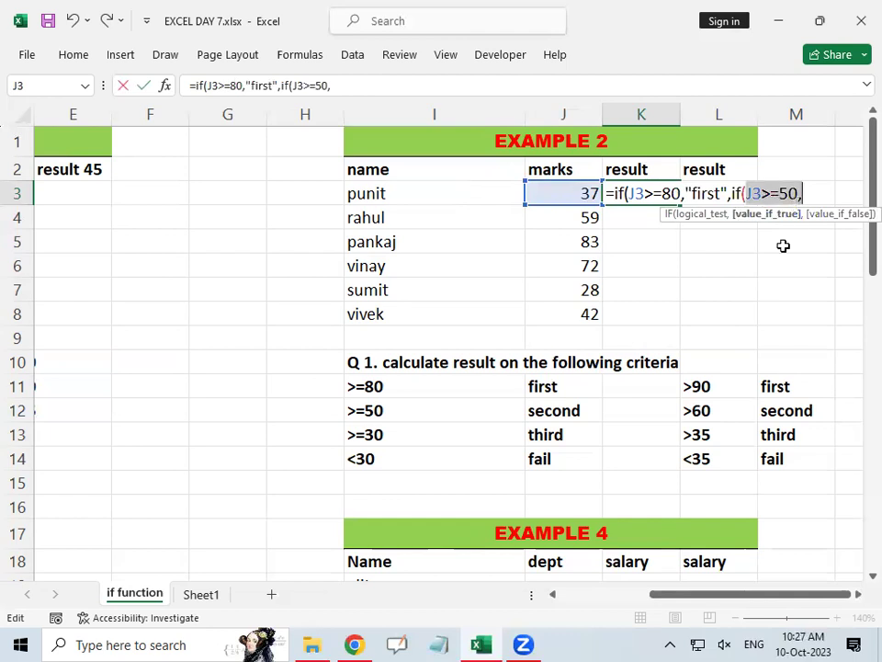
click(820, 194)
text(")
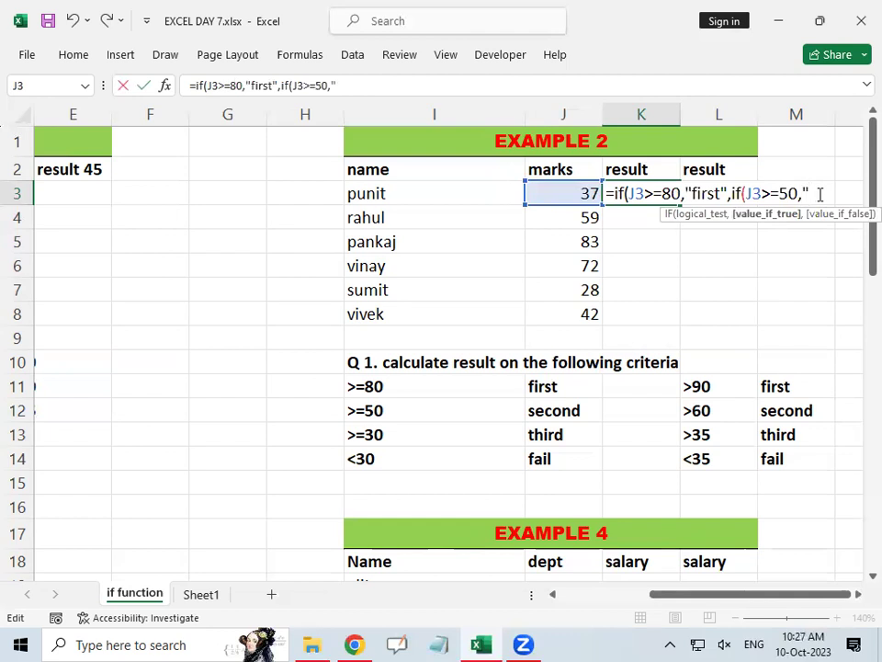
text(second)
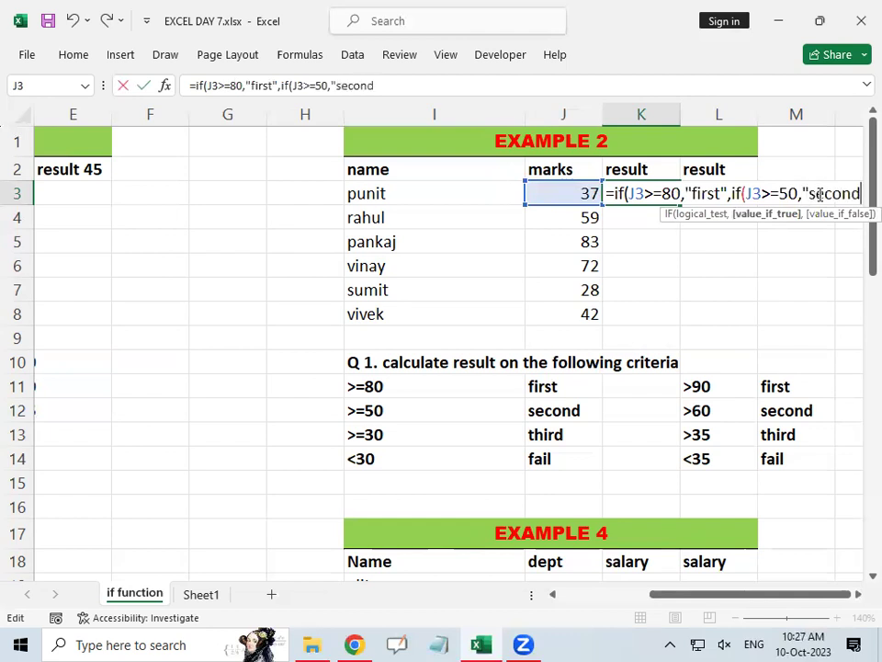
text(")
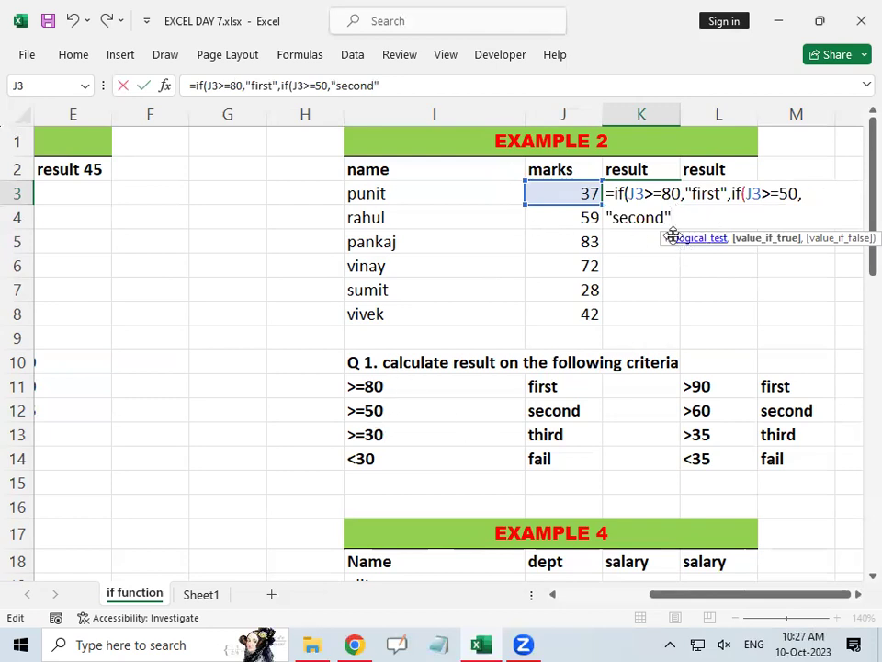
text(,)
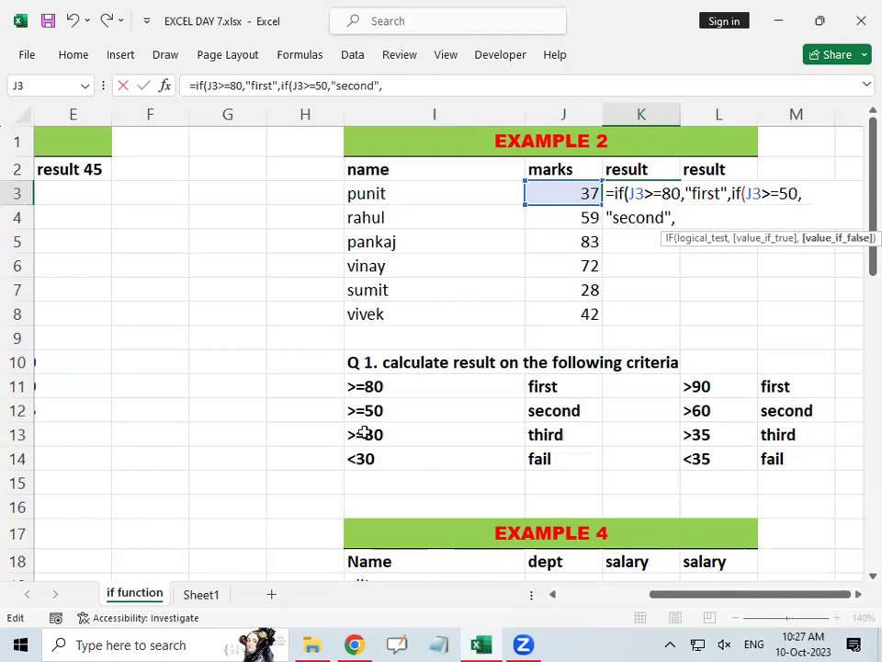
Nest a third IF in the K3 formula, testing J3>=30 and returning "Third" if true.
text(if()
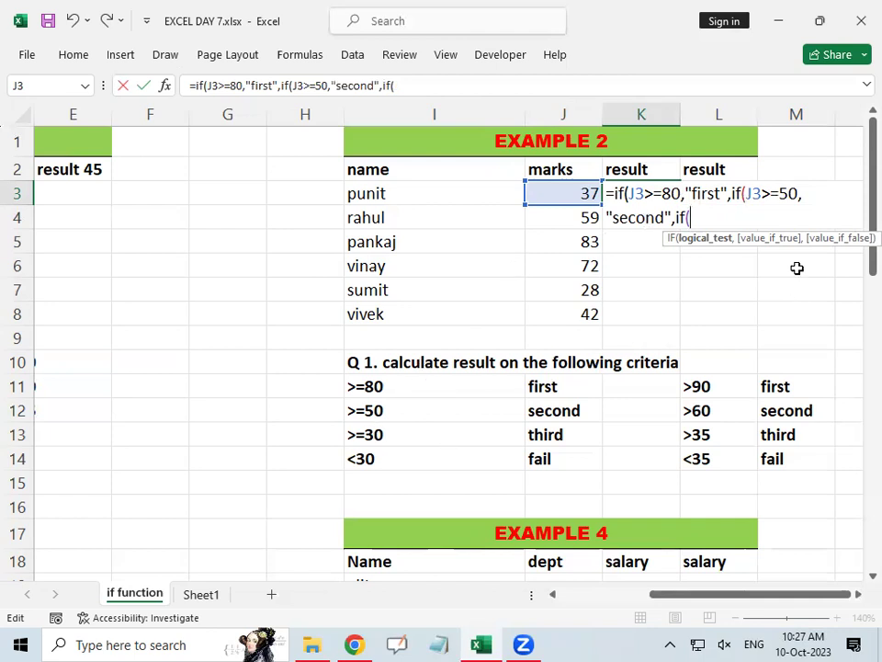
click(581, 199)
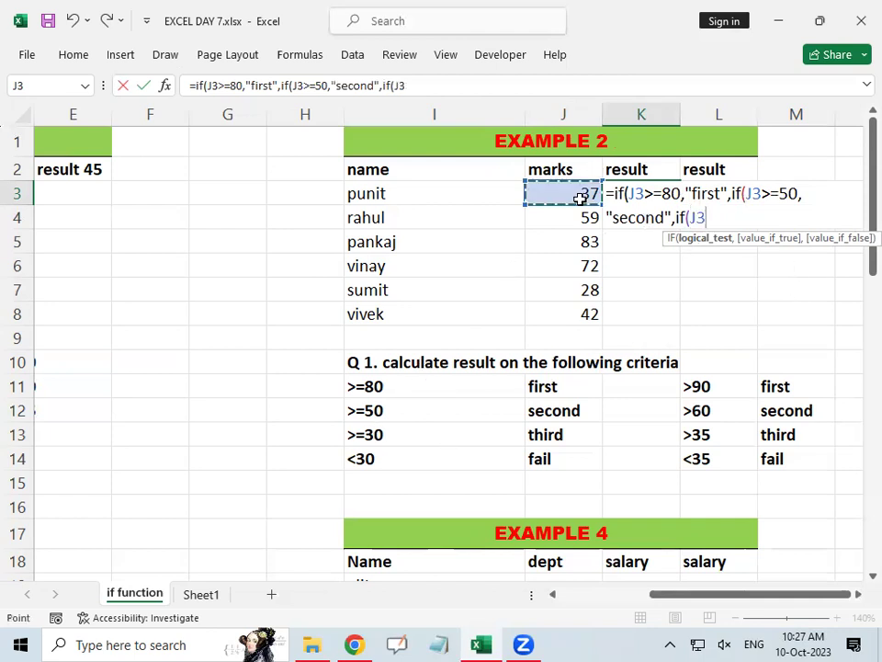
text(>=3)
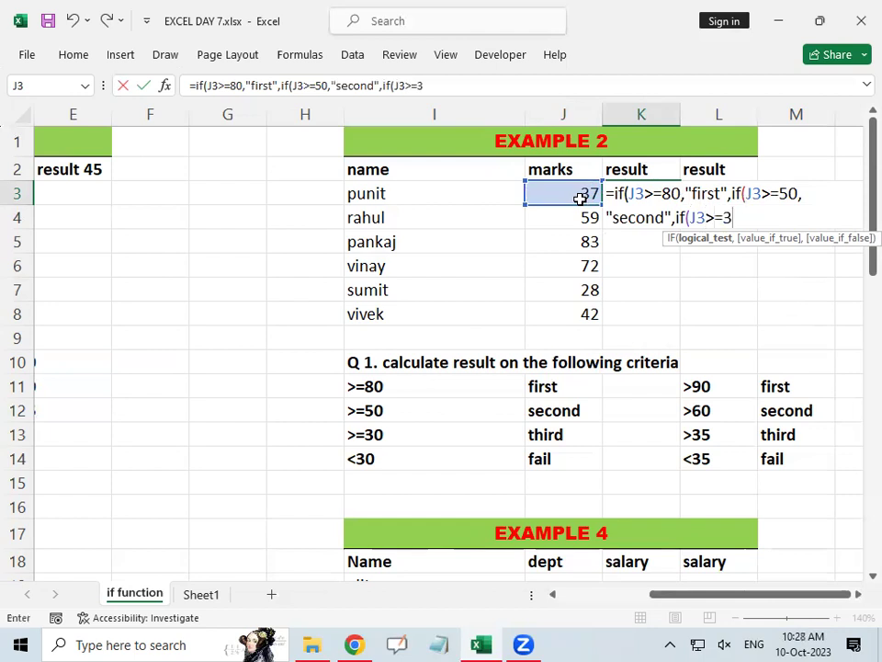
text(0,"T)
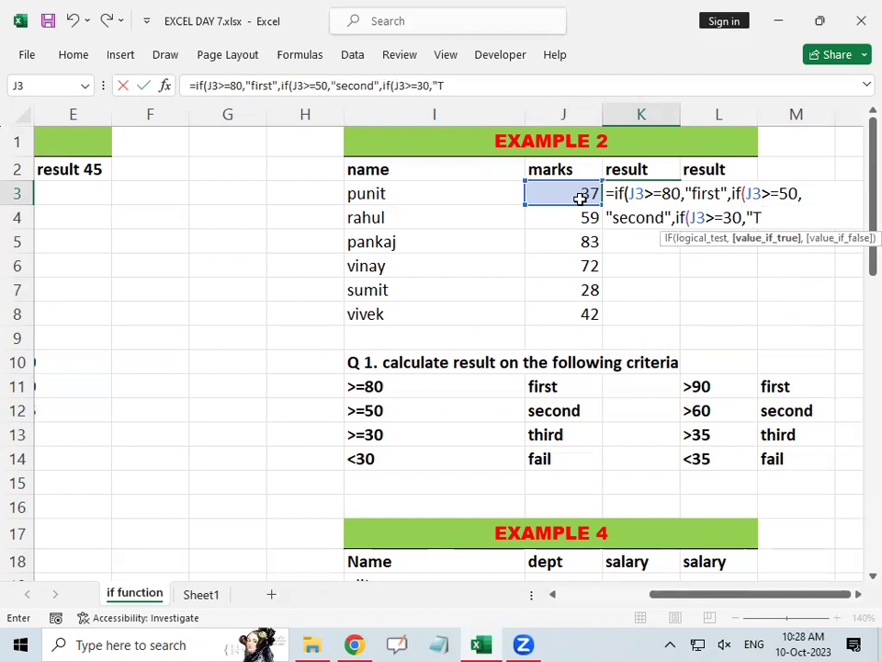
text(hird",)
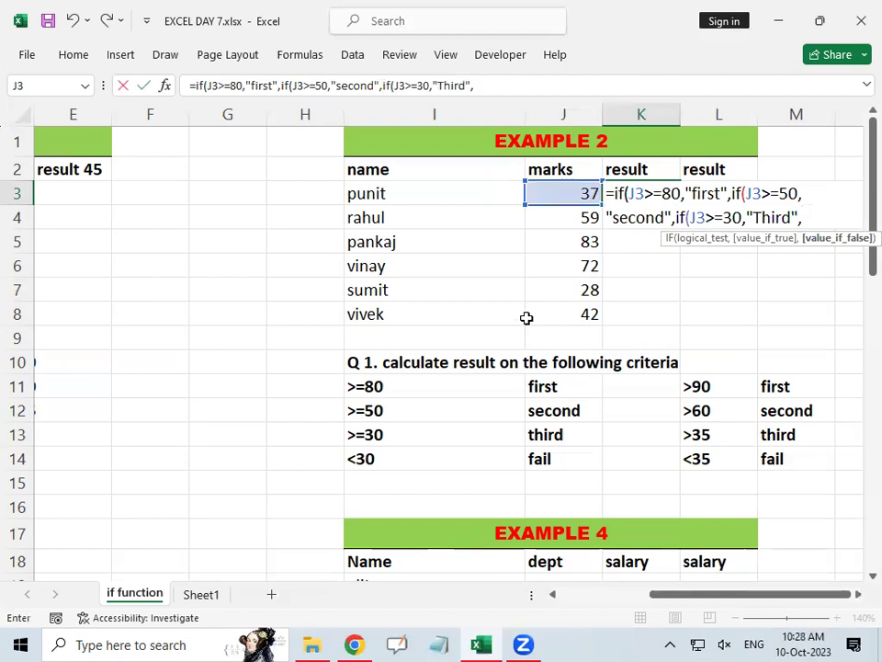
Examine the K3 formula's three logical tests and their true values in evaluation order.
drag(628, 194, 684, 193)
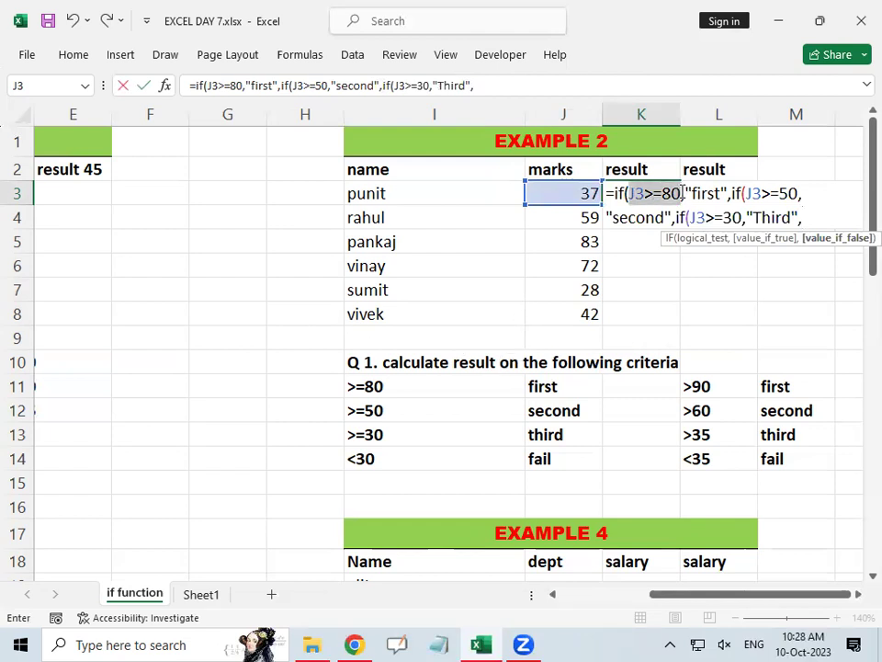
drag(686, 193, 728, 193)
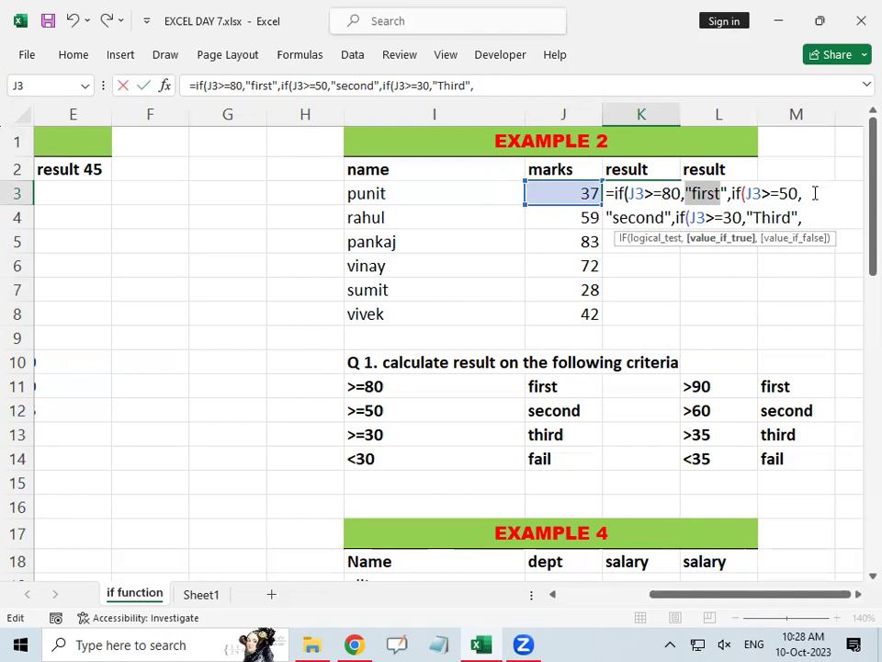
drag(745, 193, 805, 193)
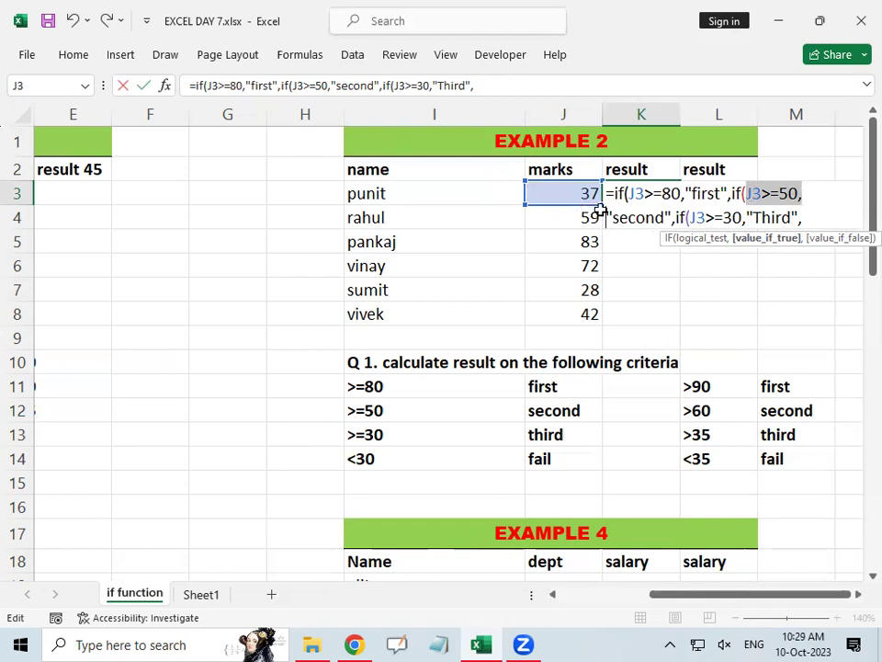
drag(631, 193, 681, 193)
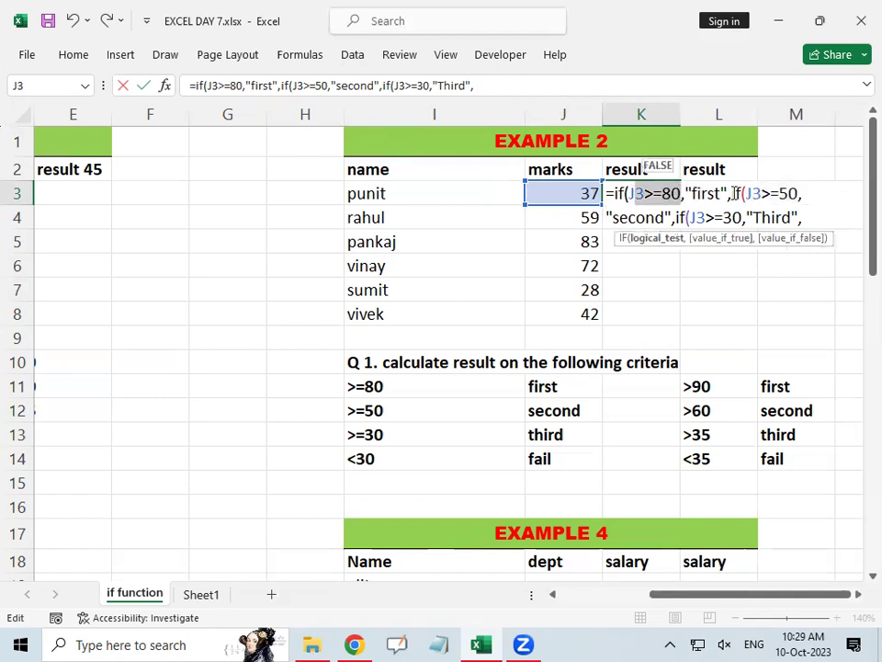
drag(731, 193, 805, 193)
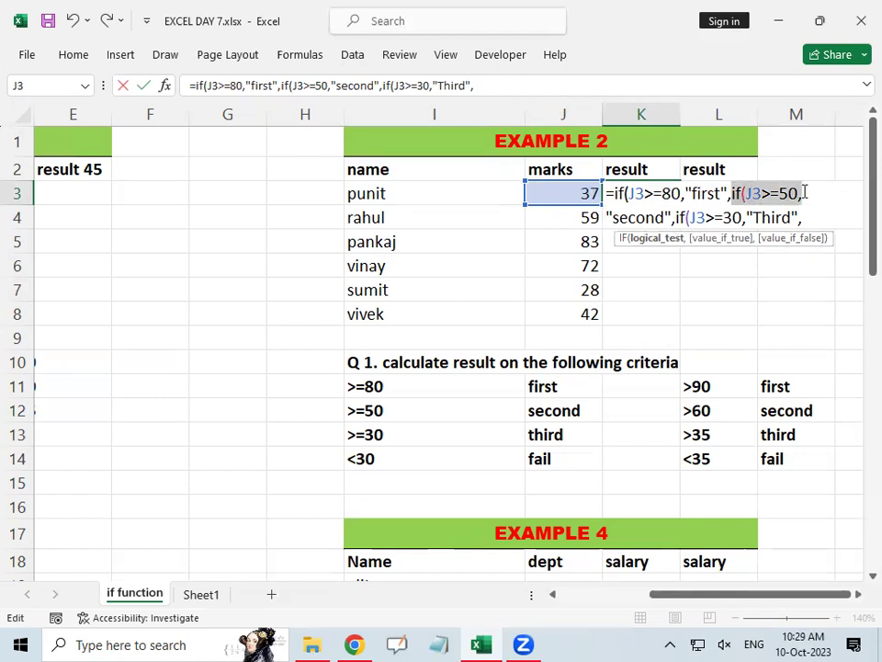
drag(628, 193, 683, 193)
drag(742, 193, 814, 192)
drag(677, 217, 747, 218)
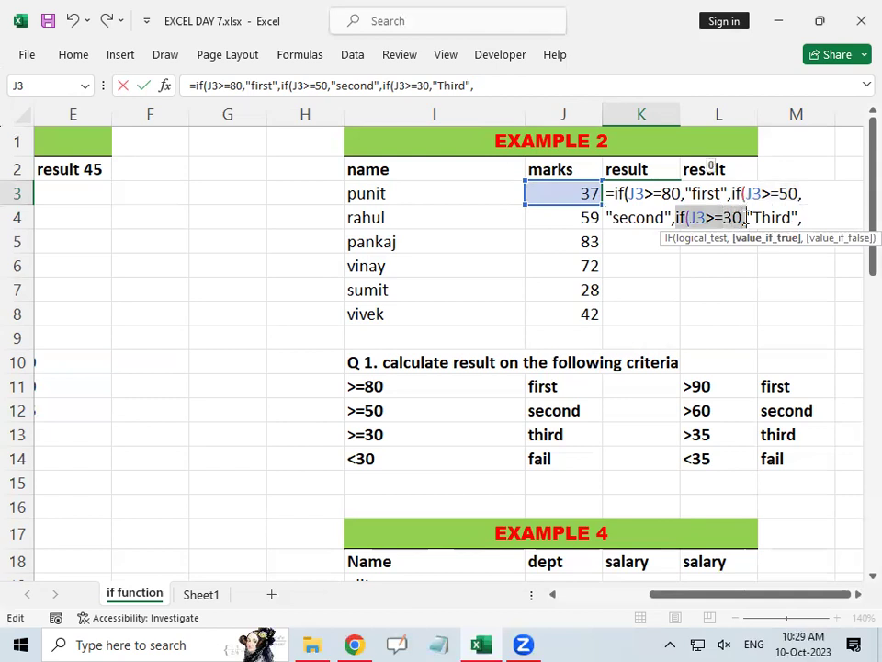
drag(804, 218, 747, 218)
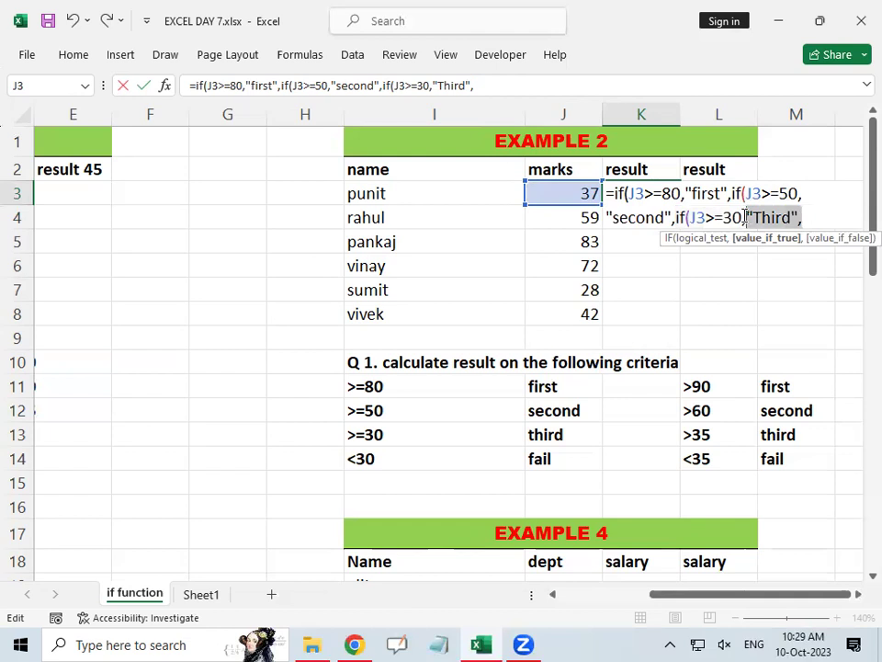
Add "Fail" as the innermost IF's false value in the K3 formula and close the parentheses of all the nested IFs.
click(814, 217)
text(")
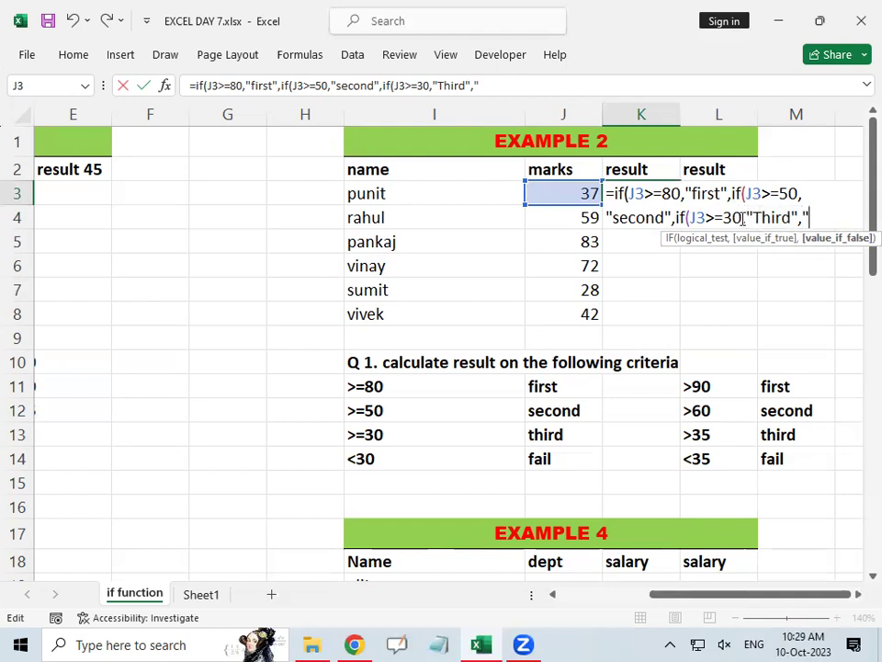
drag(742, 218, 685, 218)
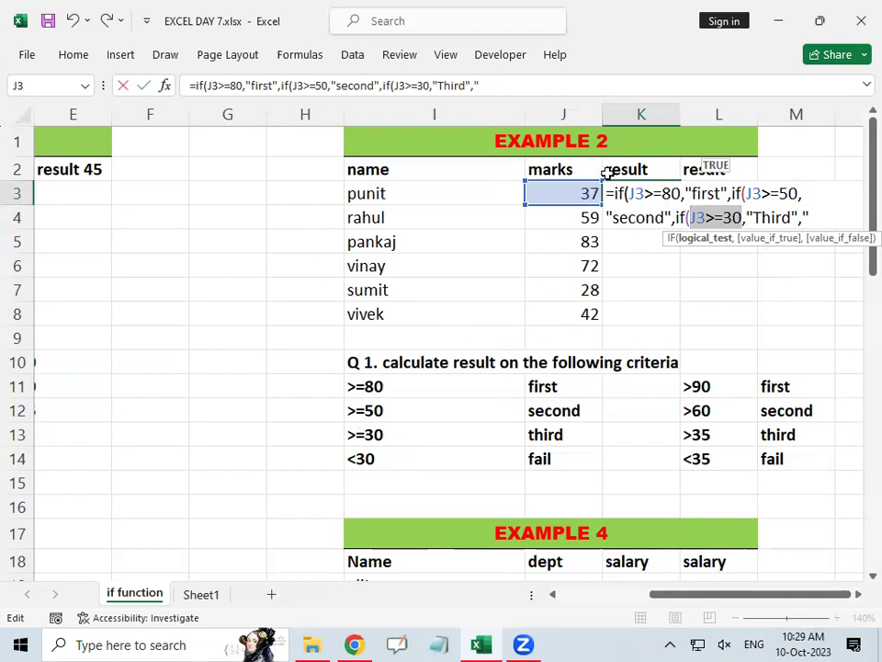
click(814, 217)
text(Fail")
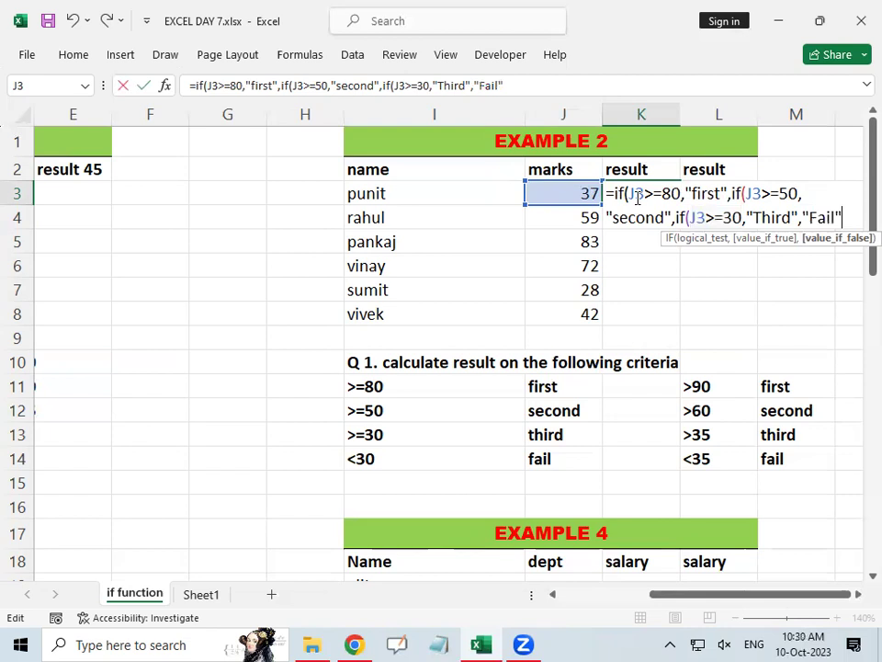
text()))
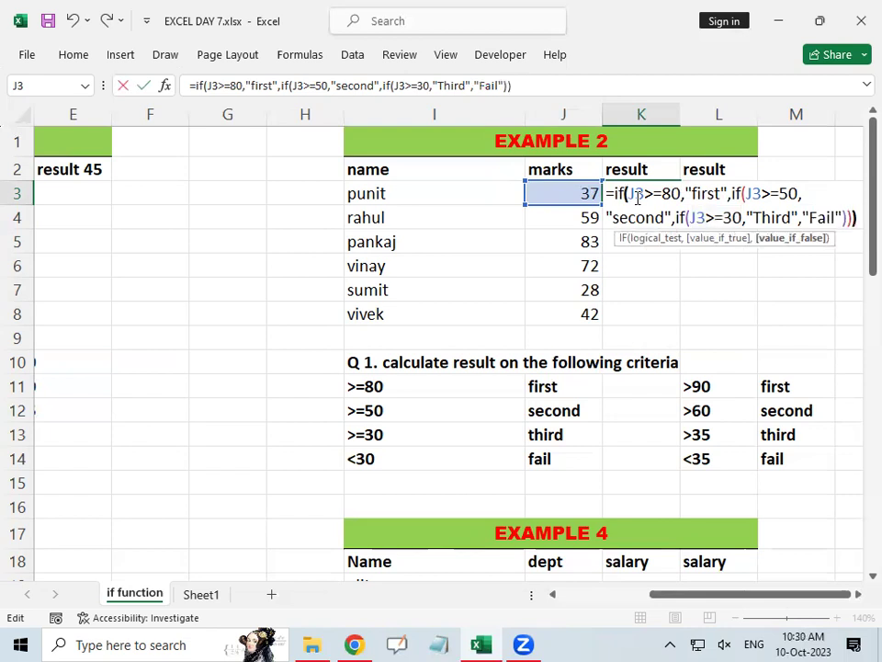
Close the last parenthesis of the nested IF formula in K3, enter it and fill the formula down through K8.
text())
key(Return)
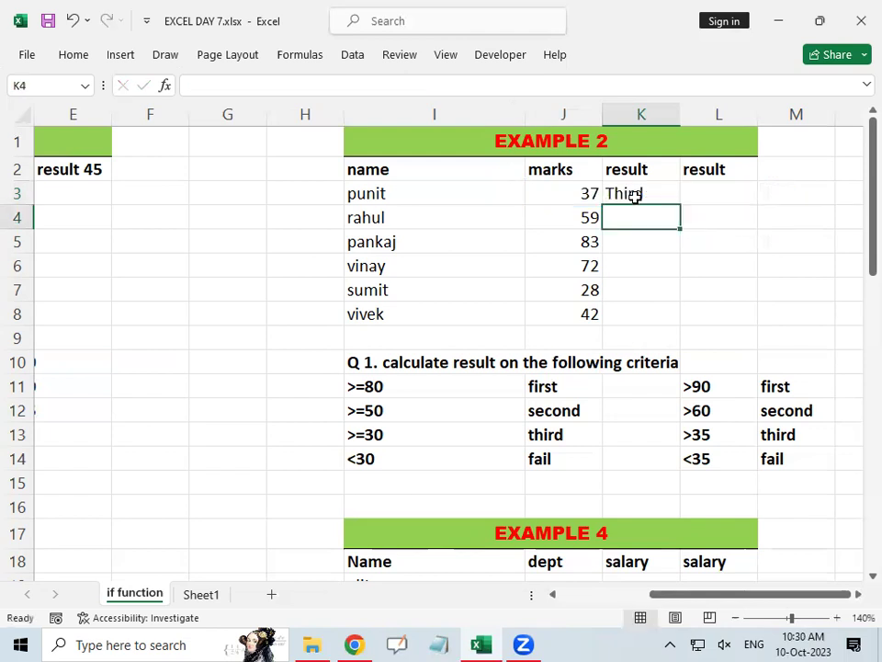
click(636, 194)
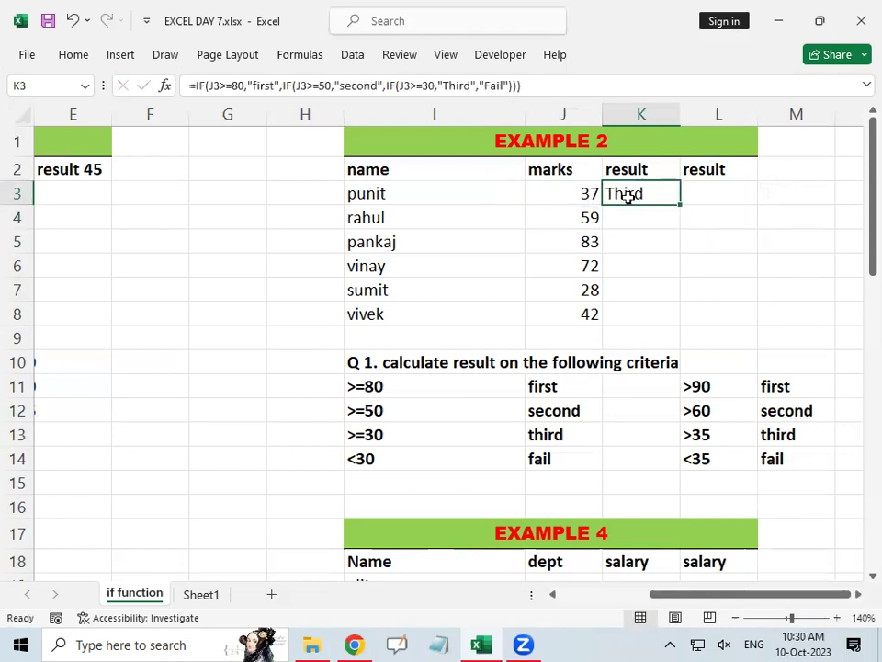
drag(681, 205, 625, 222)
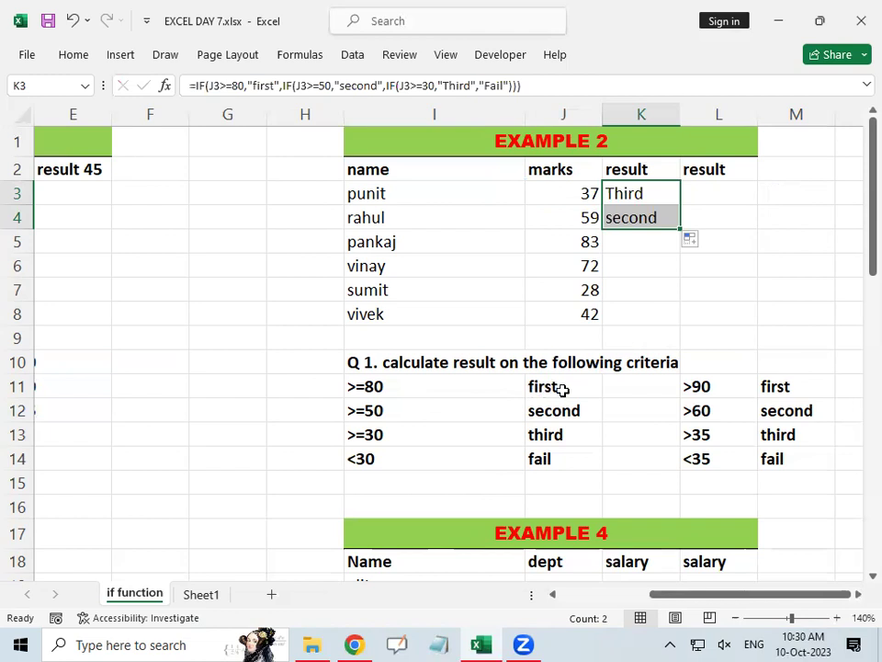
drag(679, 228, 686, 317)
click(704, 204)
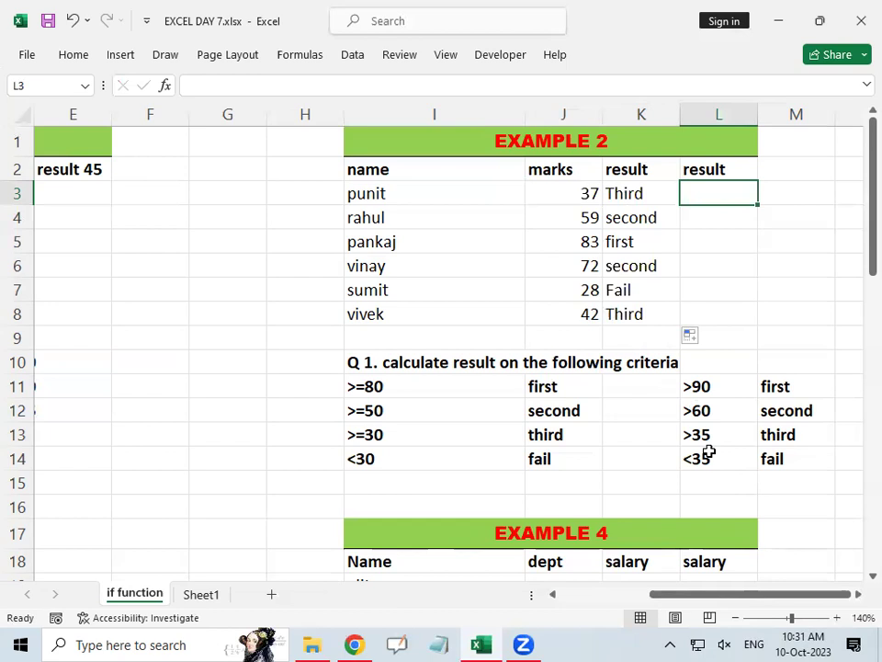
Start an IF formula in C19 of Example 3 that tests whether the department in B19 equals "pur".
drag(760, 594, 579, 603)
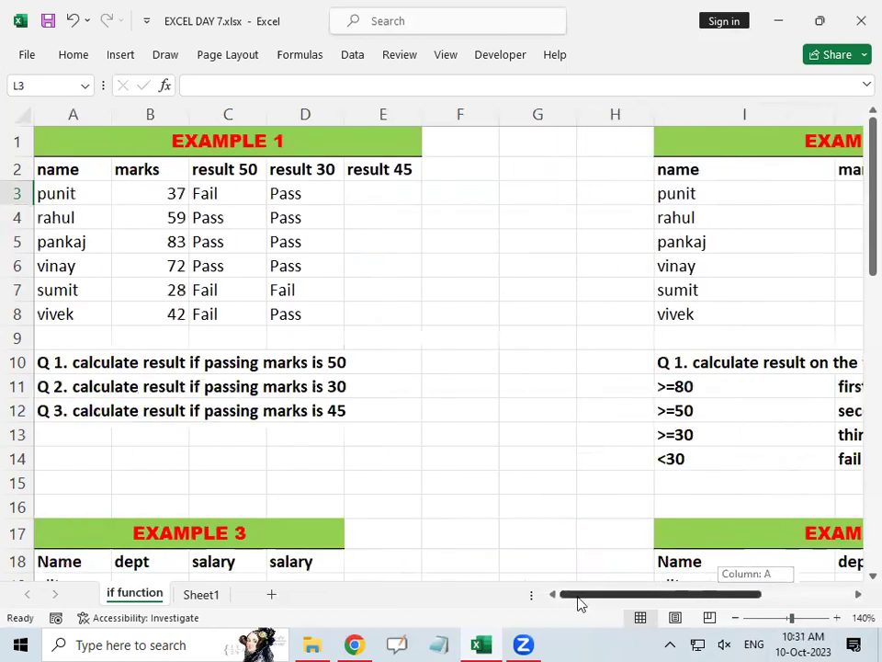
scroll(487, 485, down, 5)
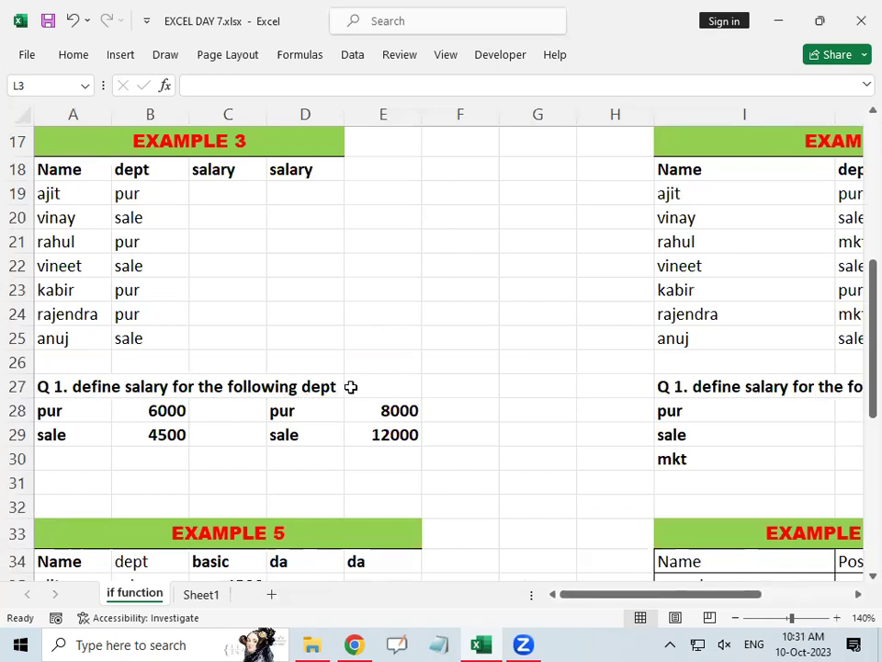
drag(128, 195, 139, 325)
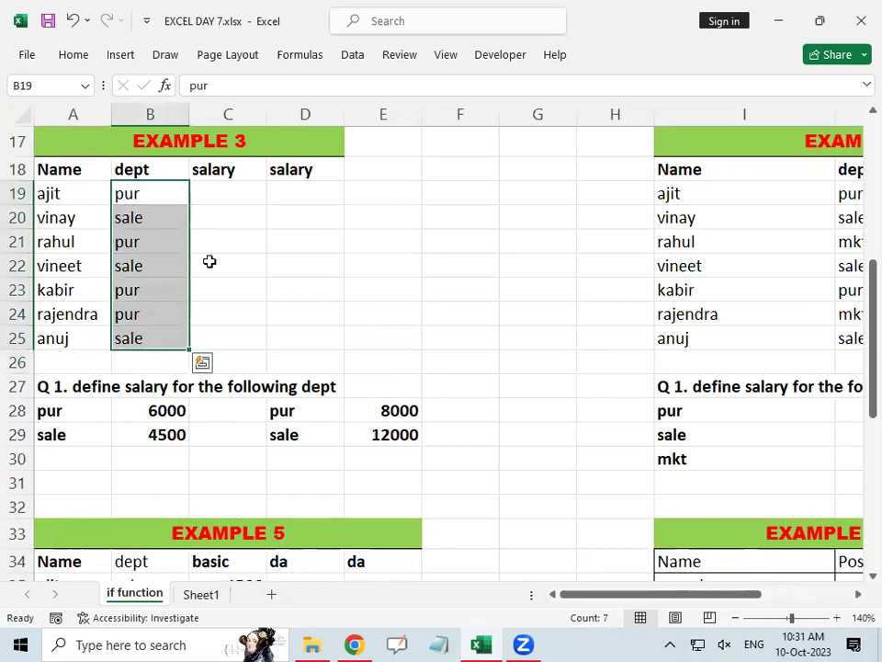
click(209, 187)
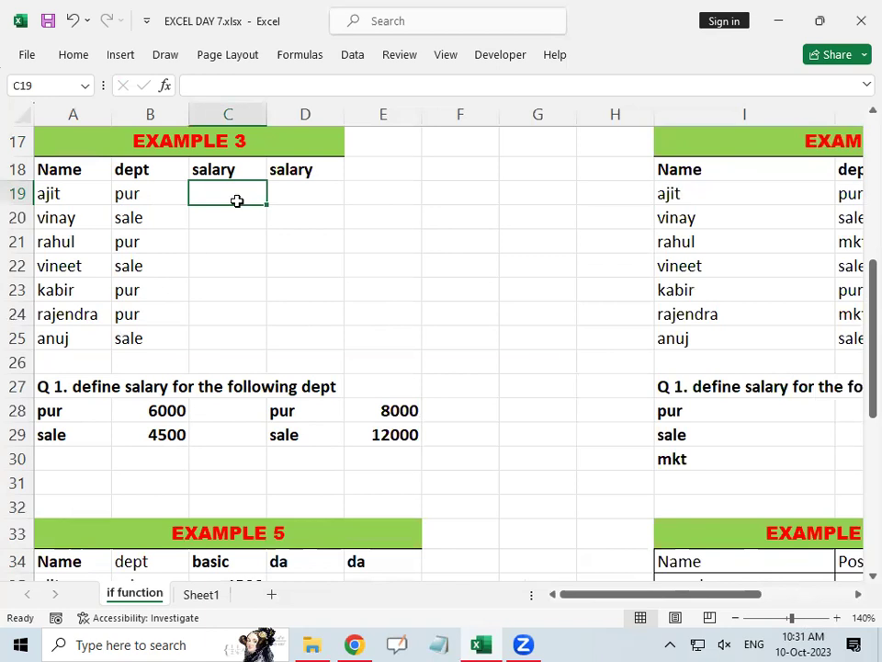
text(=if)
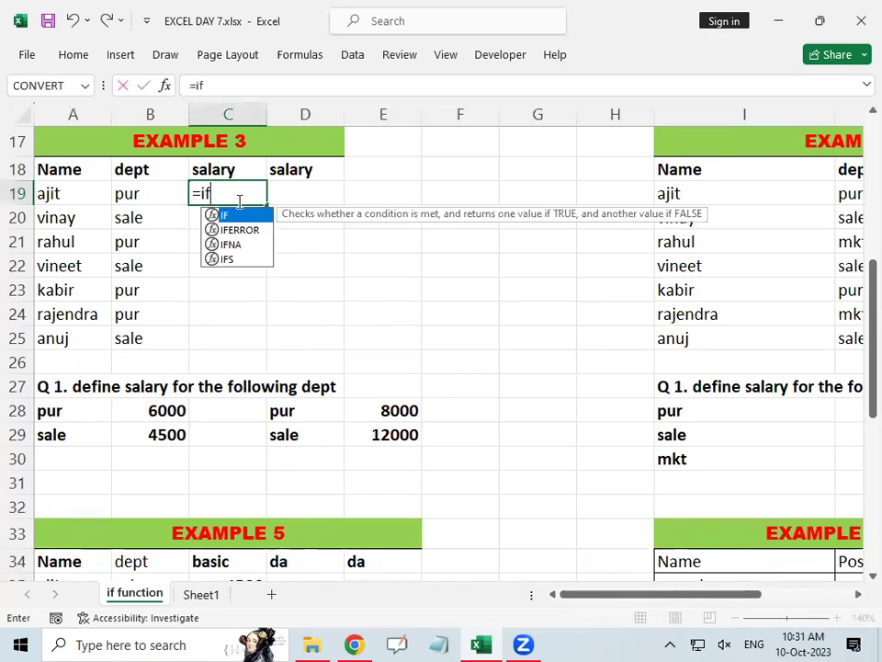
text(()
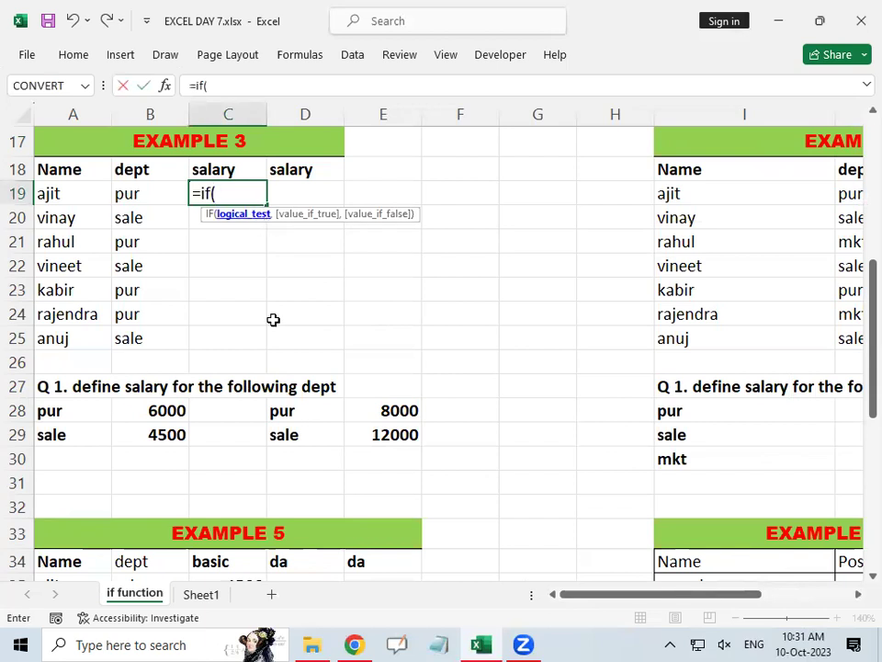
click(126, 194)
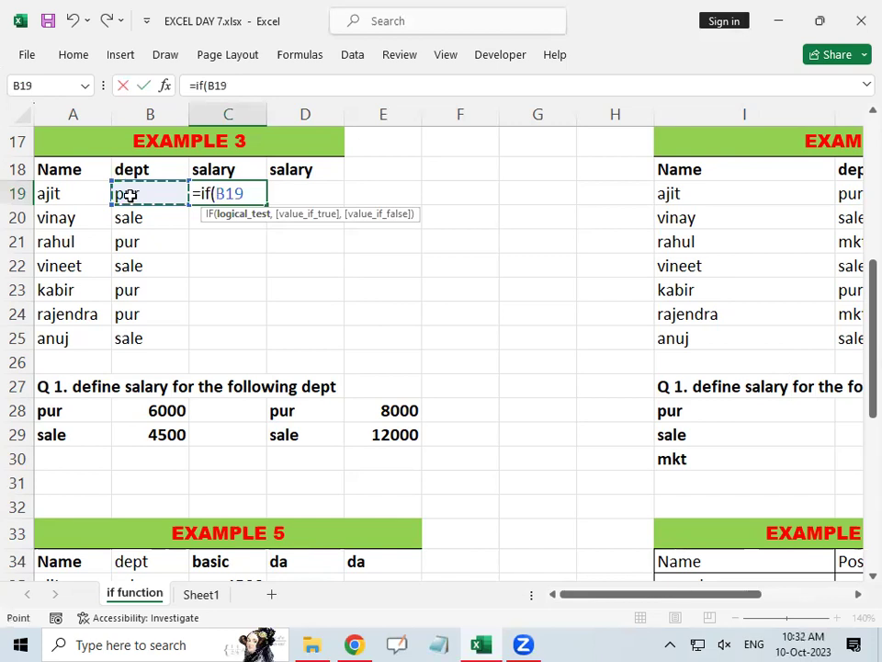
text(=)
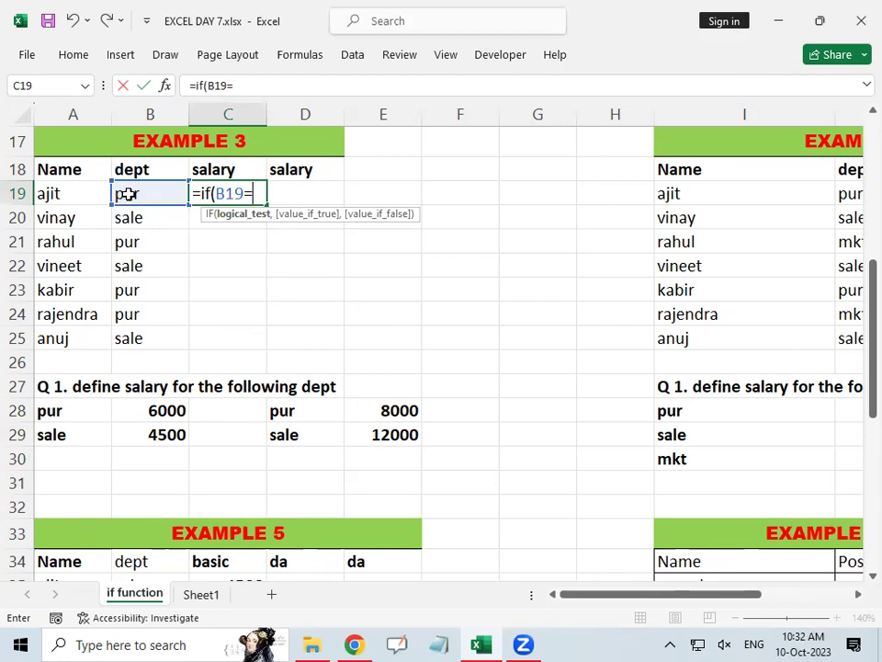
text("pur")
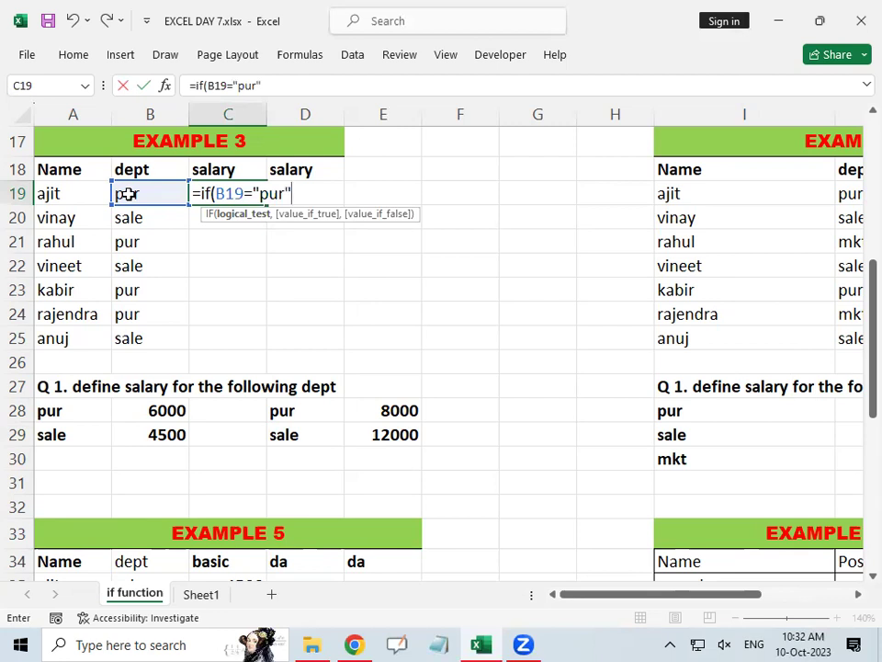
text(,)
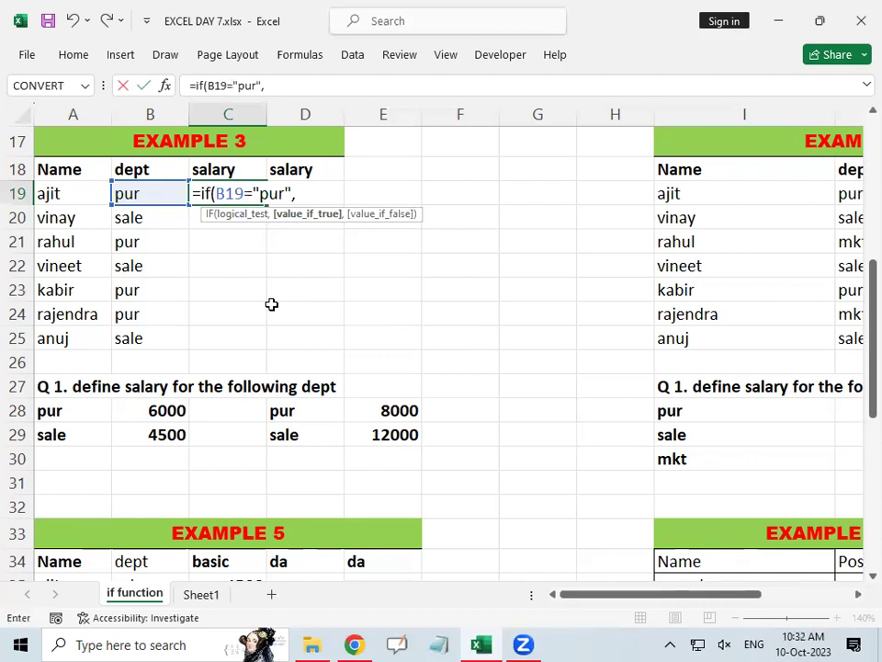
Complete the C19 formula with 6000 as the true value and 4500 as the false value, and copy it to C20.
text(6000)
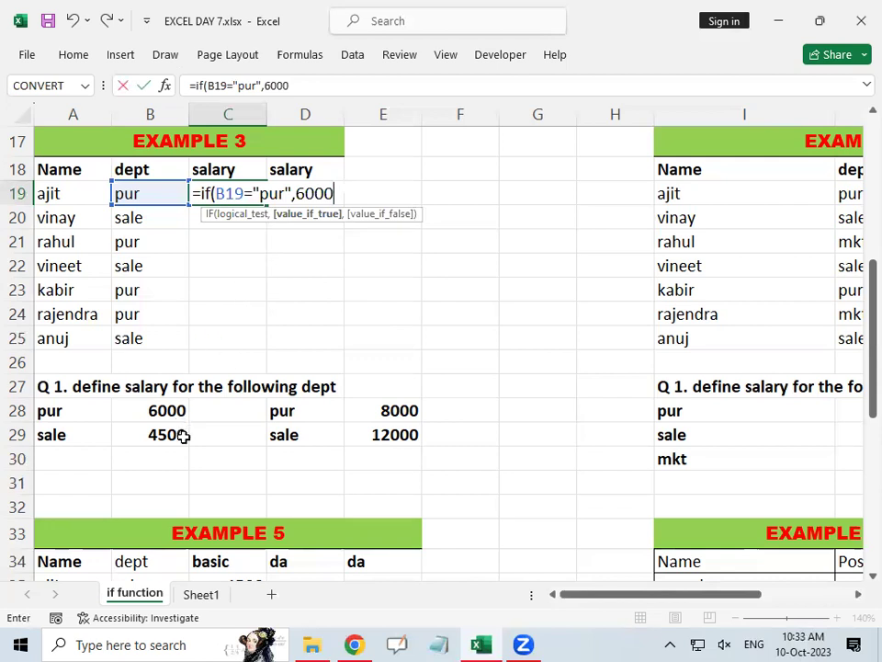
text(,)
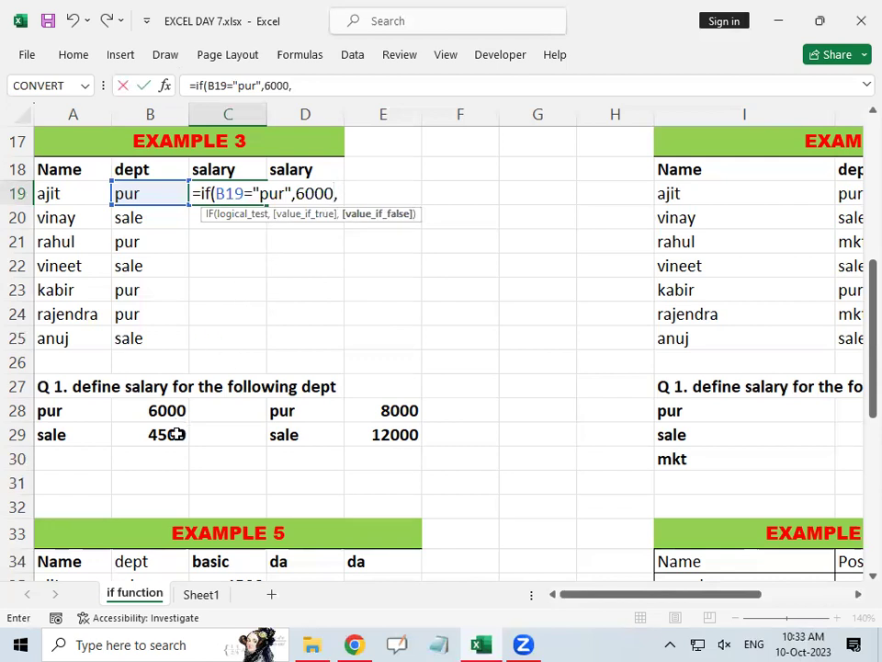
text(45000)
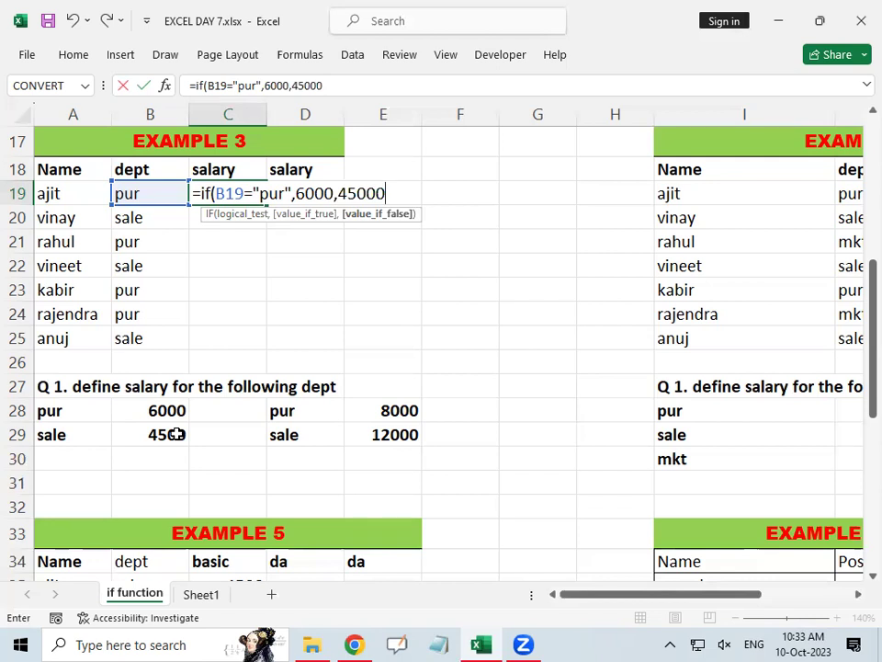
key(BackSpace)
text())
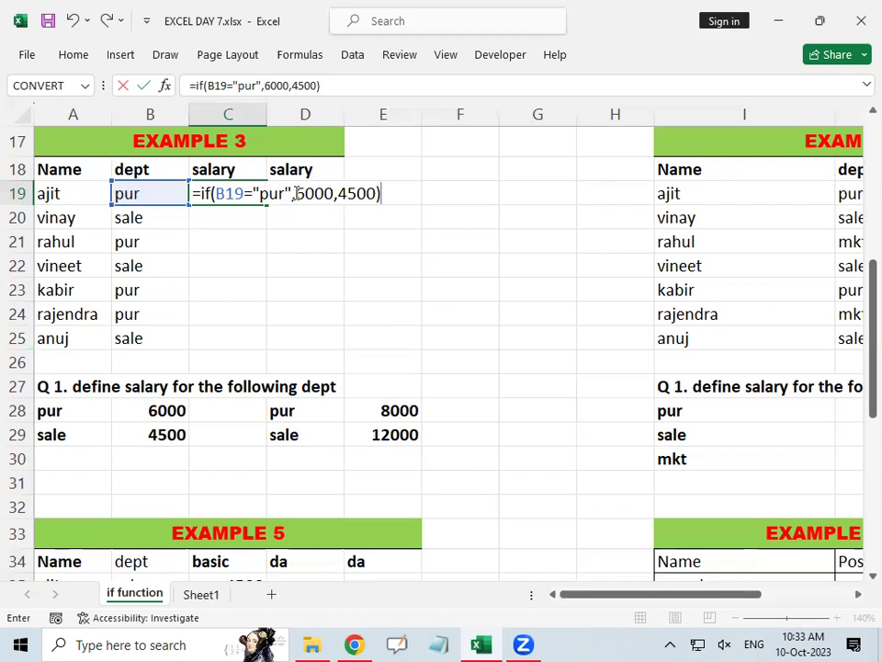
key(Return)
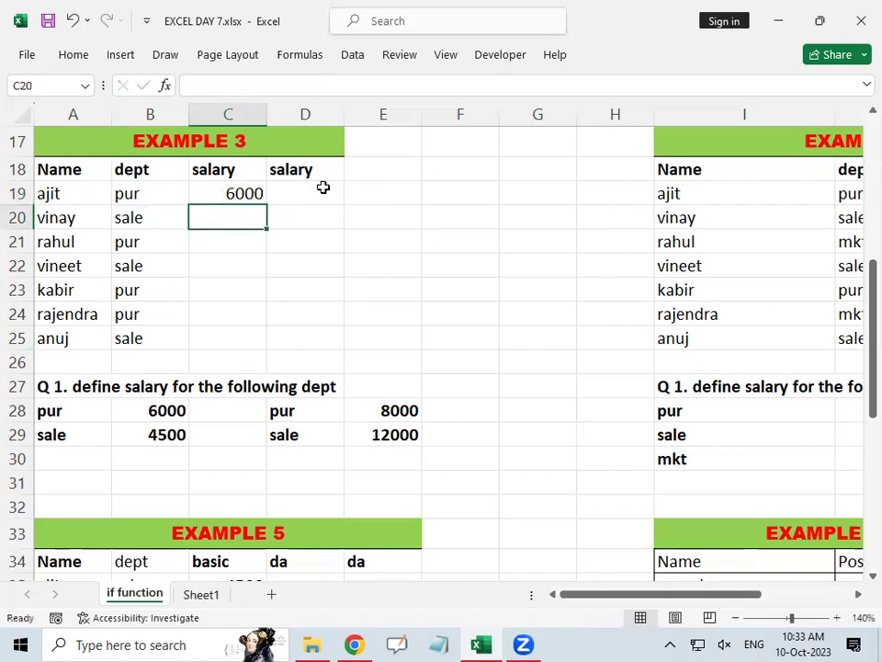
click(255, 194)
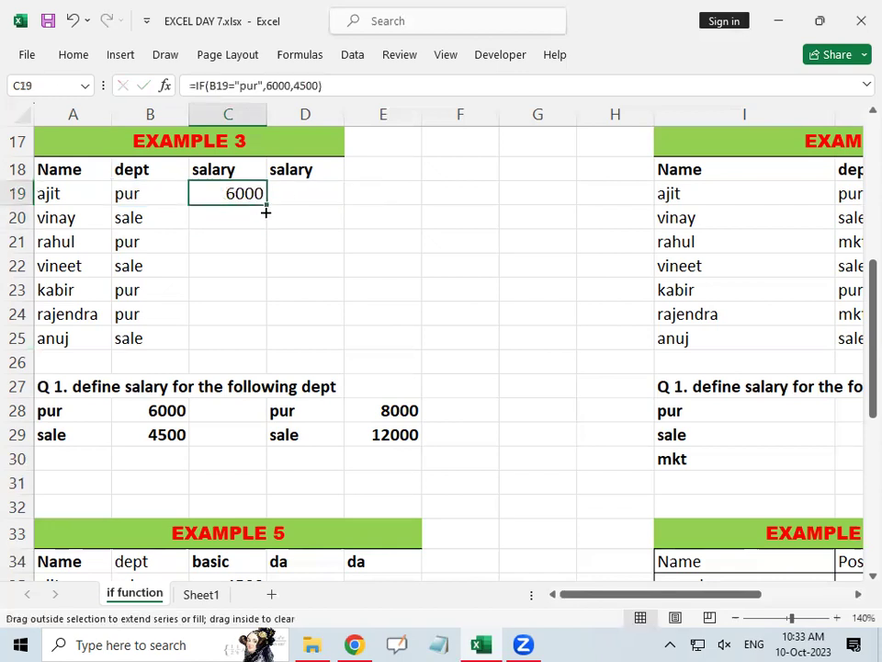
drag(266, 212, 250, 221)
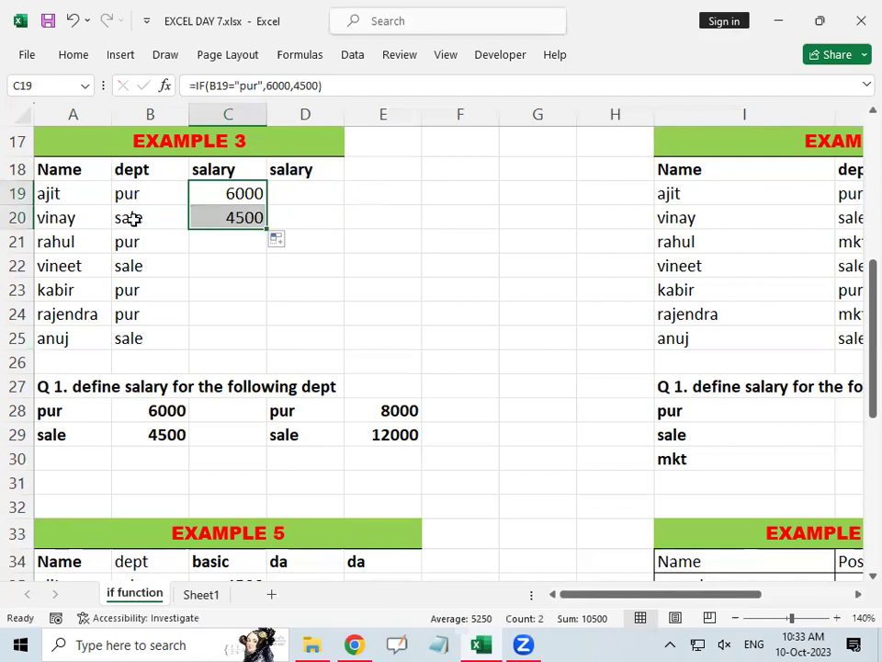
Examine the logical test, true value and false value of the IF formula in C20.
double_click(197, 213)
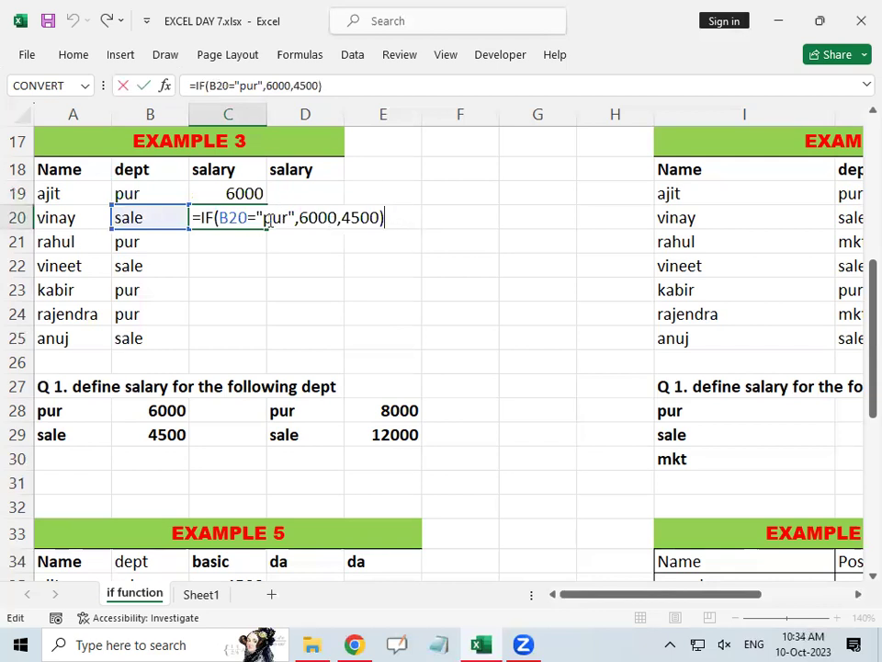
drag(294, 217, 215, 217)
drag(299, 218, 344, 218)
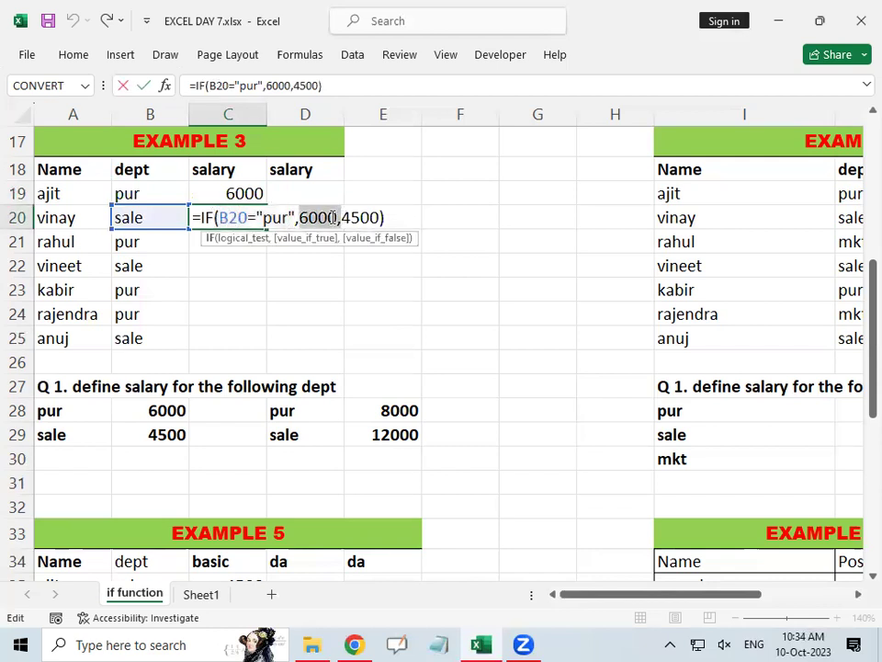
drag(191, 217, 294, 217)
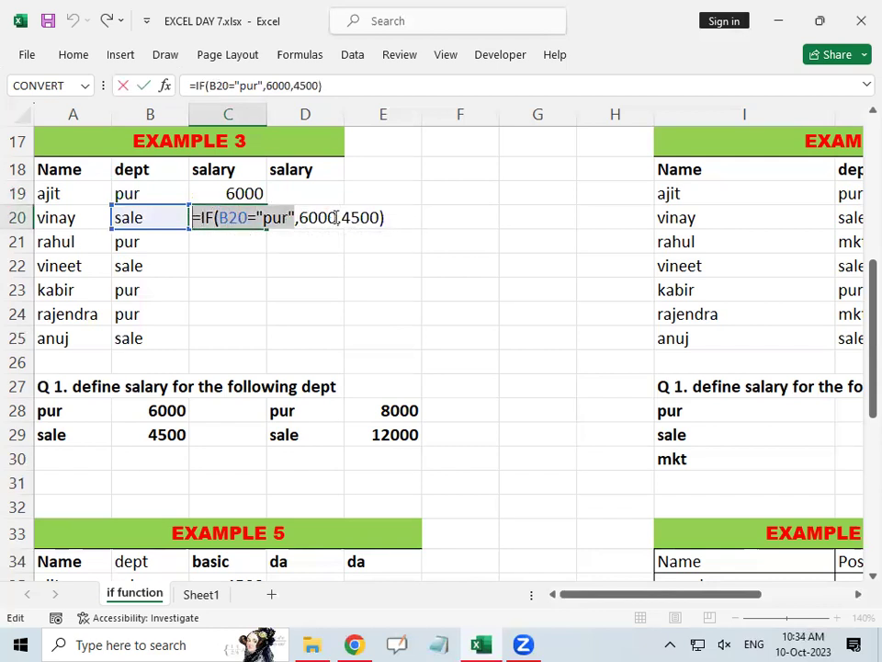
drag(349, 217, 381, 217)
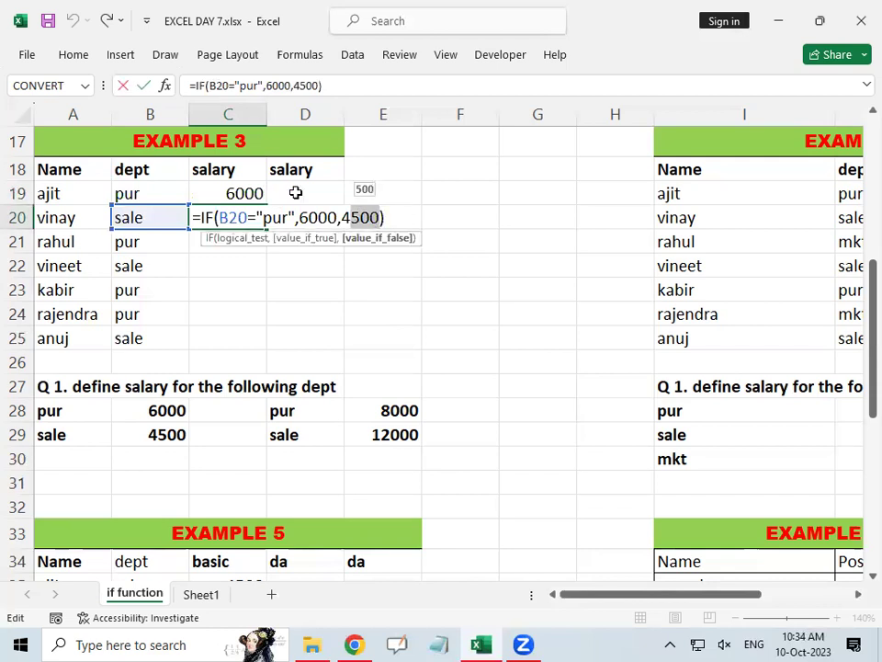
drag(296, 217, 218, 217)
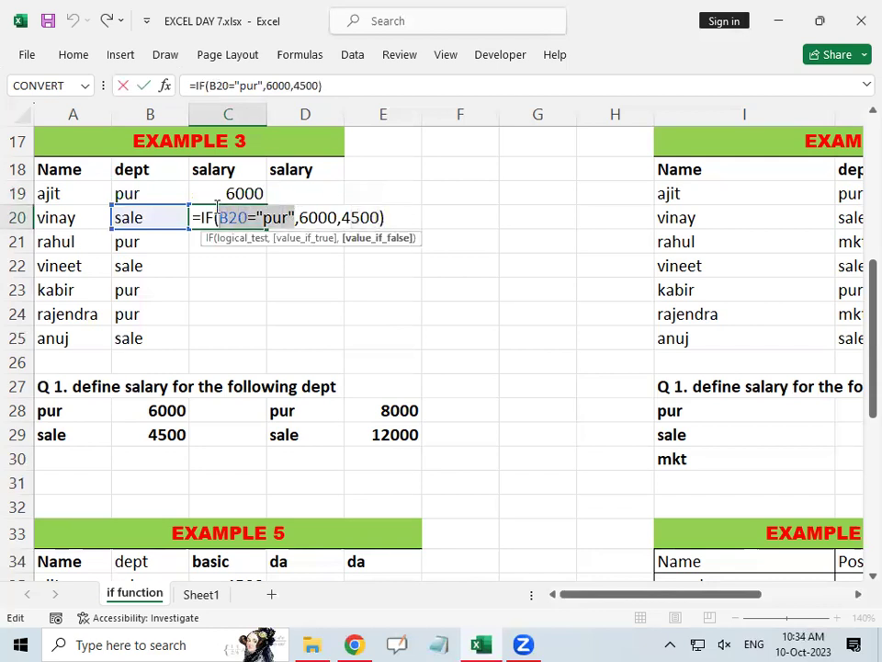
drag(299, 218, 338, 218)
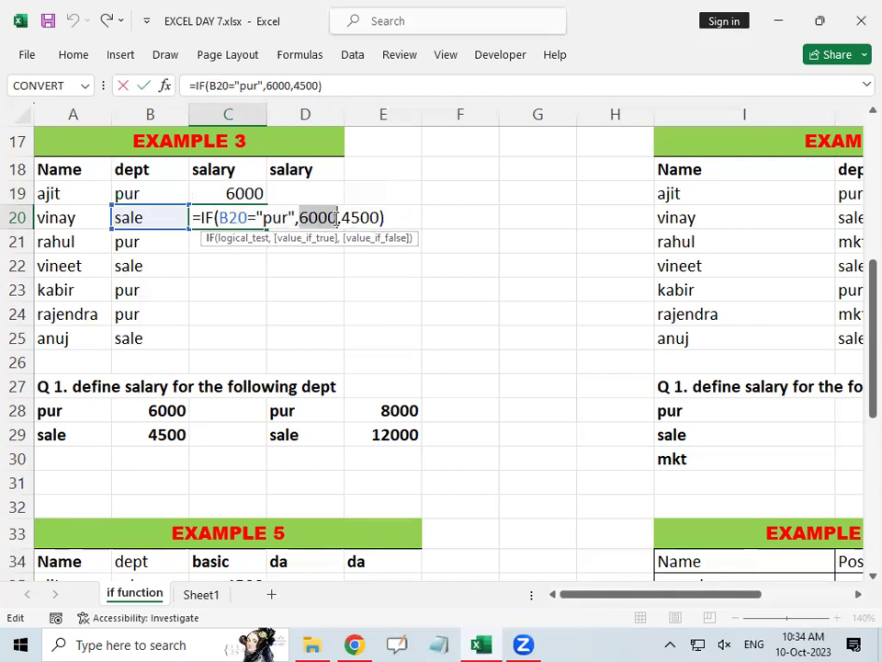
drag(341, 217, 383, 217)
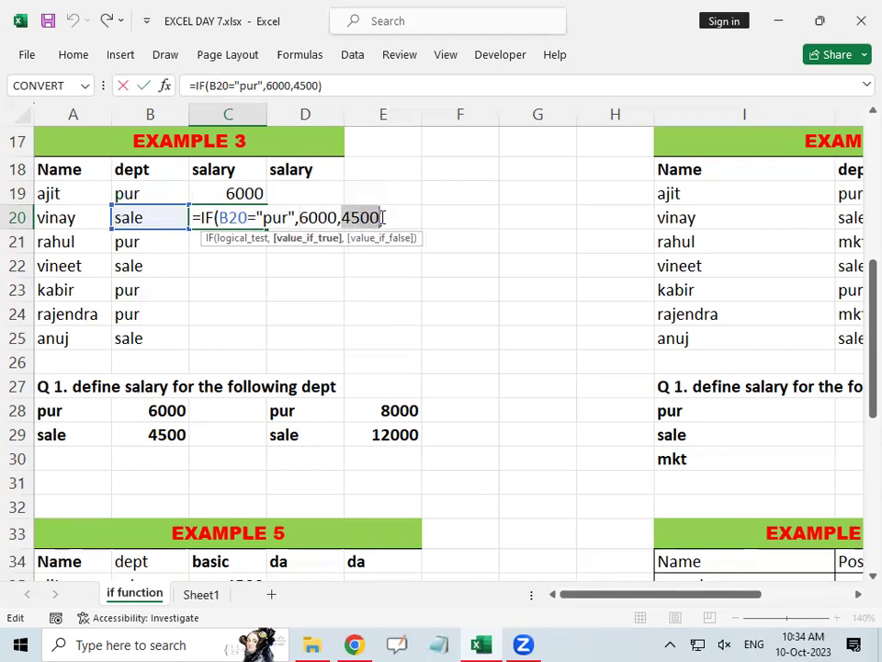
Restore 4500 as the C20 formula's false value and fill the formula down through C25.
click(396, 264)
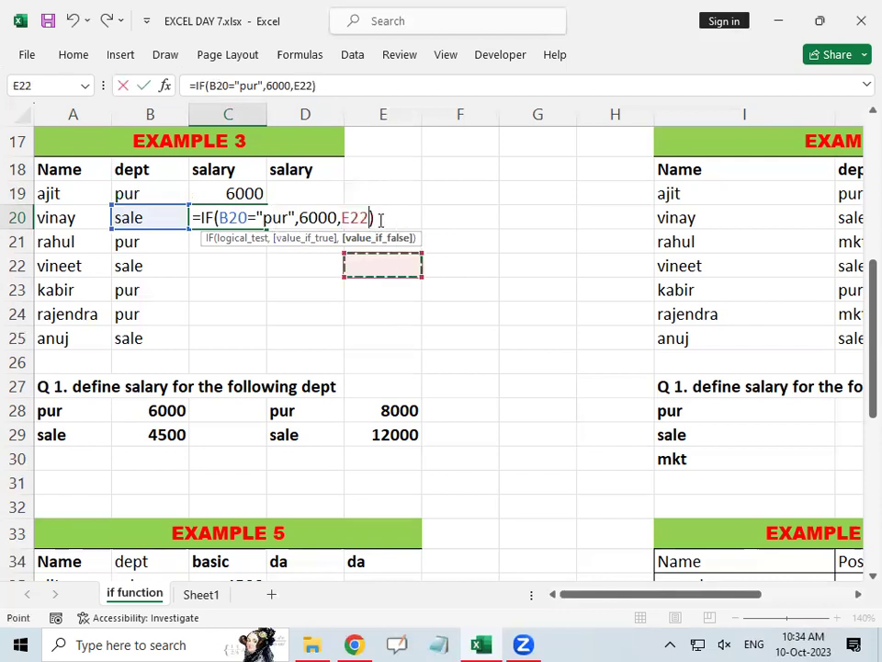
key(BackSpace)
key(BackSpace)
key(BackSpace)
text(4500)
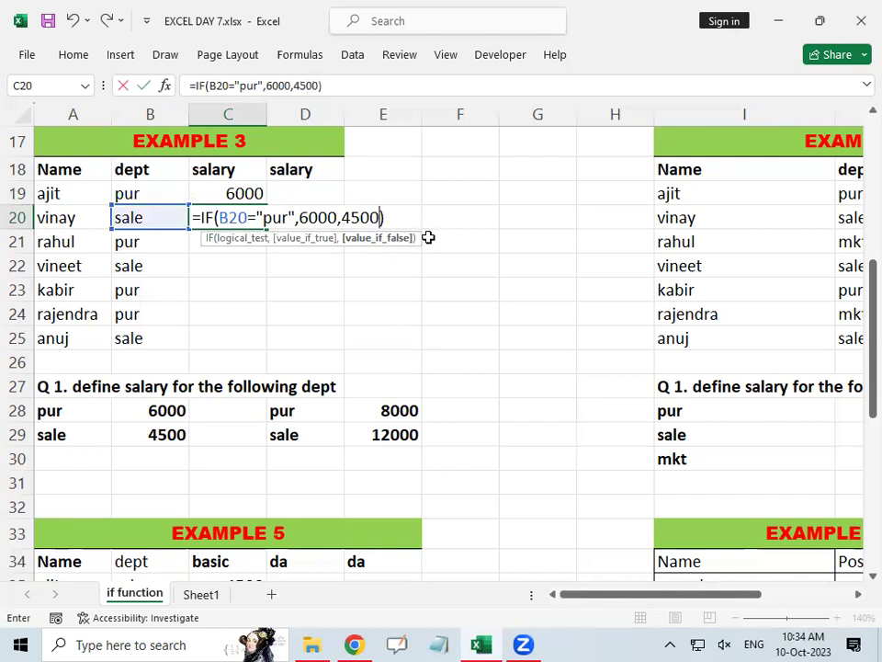
key(Return)
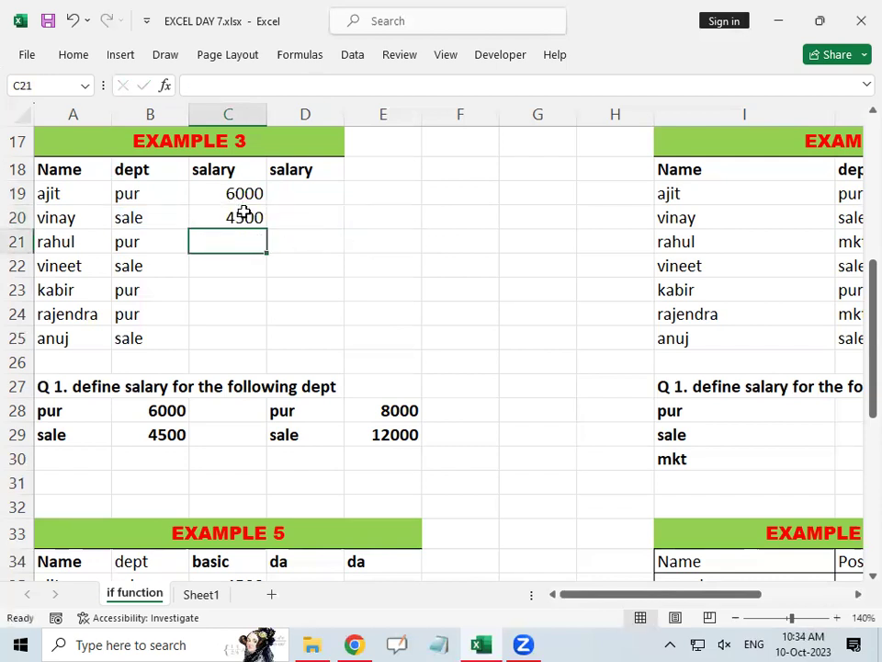
click(245, 213)
double_click(267, 230)
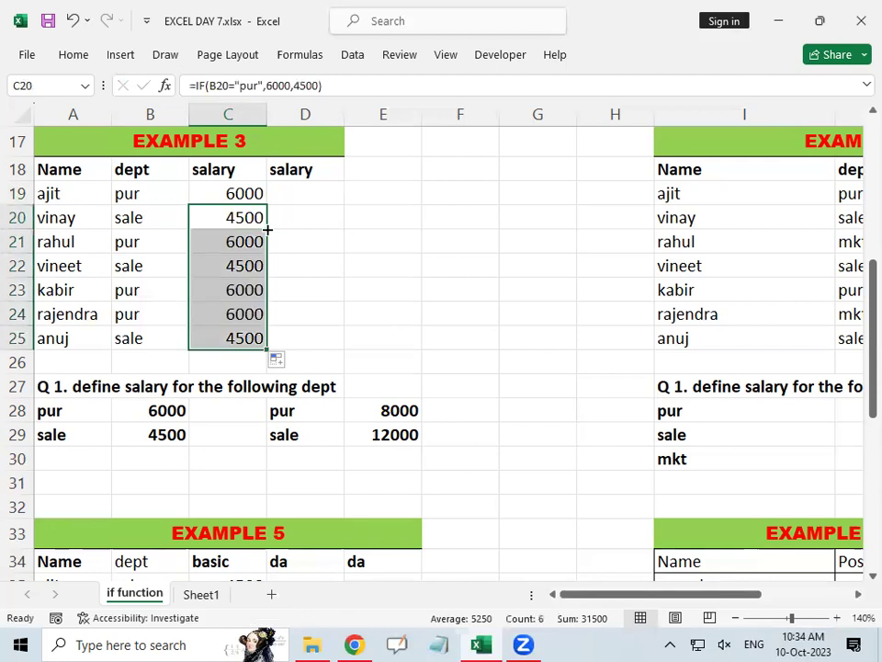
Start a salary formula in D19 of Example 3 as =-IF( that tests whether the department in B19 equals "pur".
click(312, 198)
text(=-if()
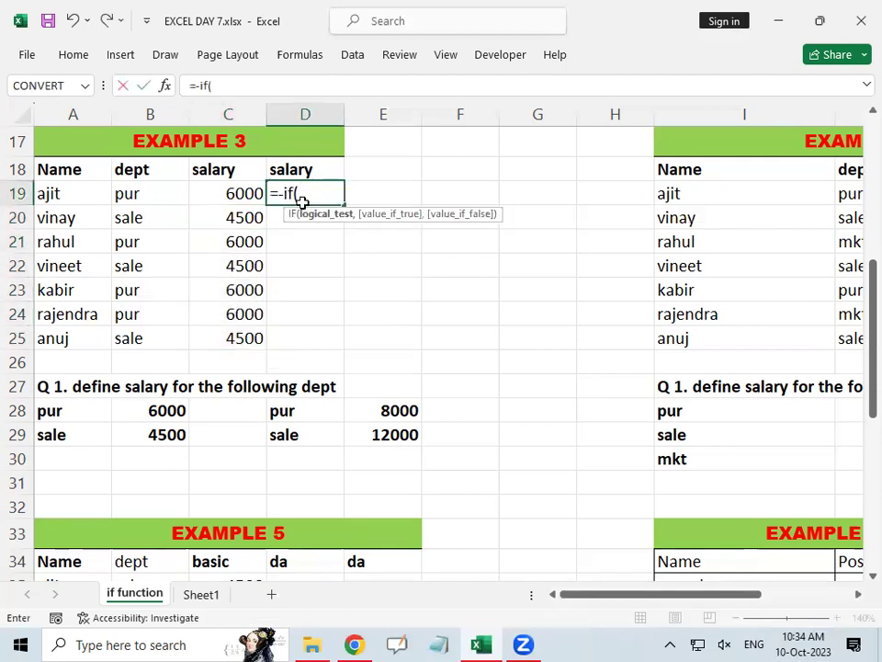
scroll(303, 202, up, 2)
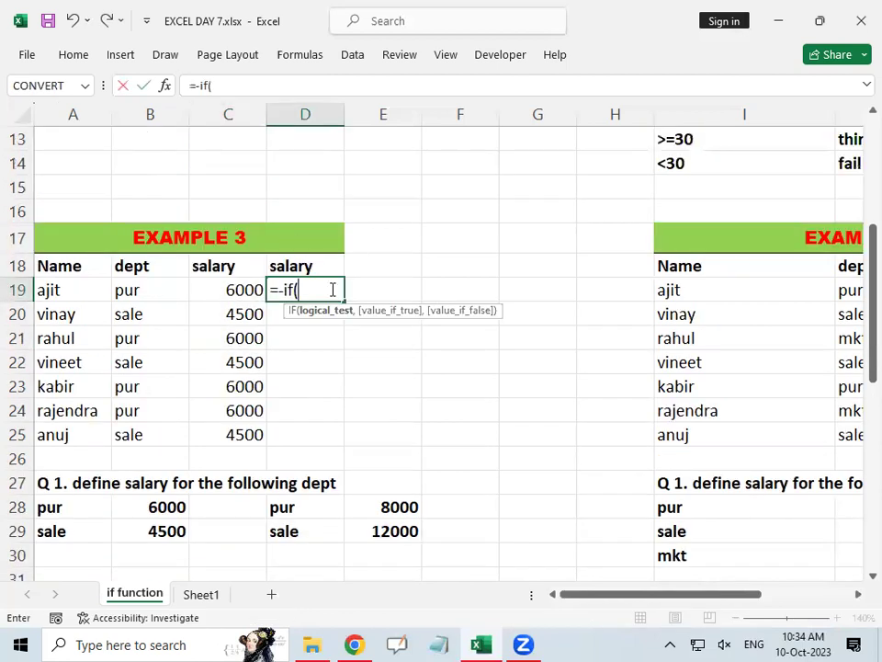
click(157, 287)
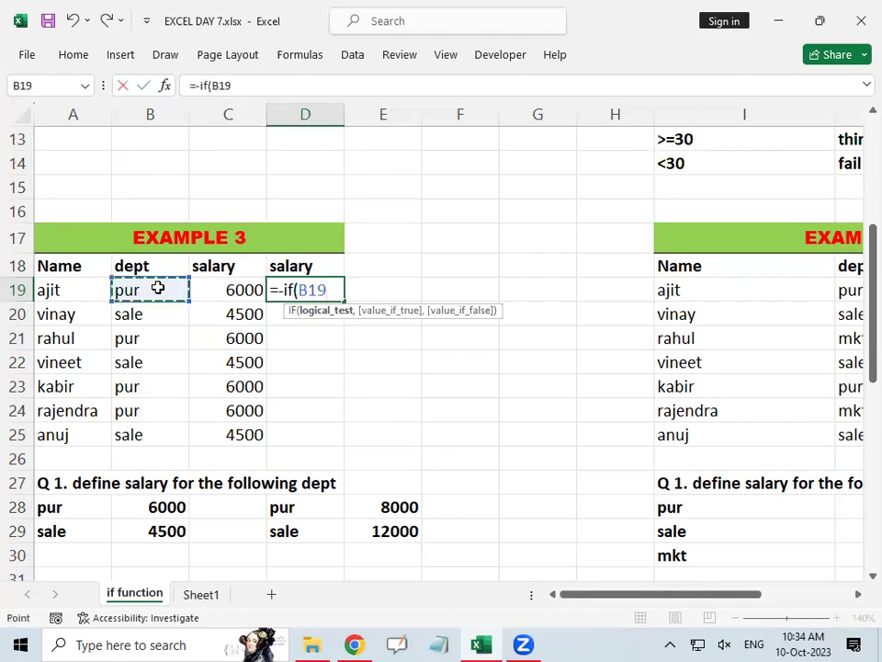
text(=")
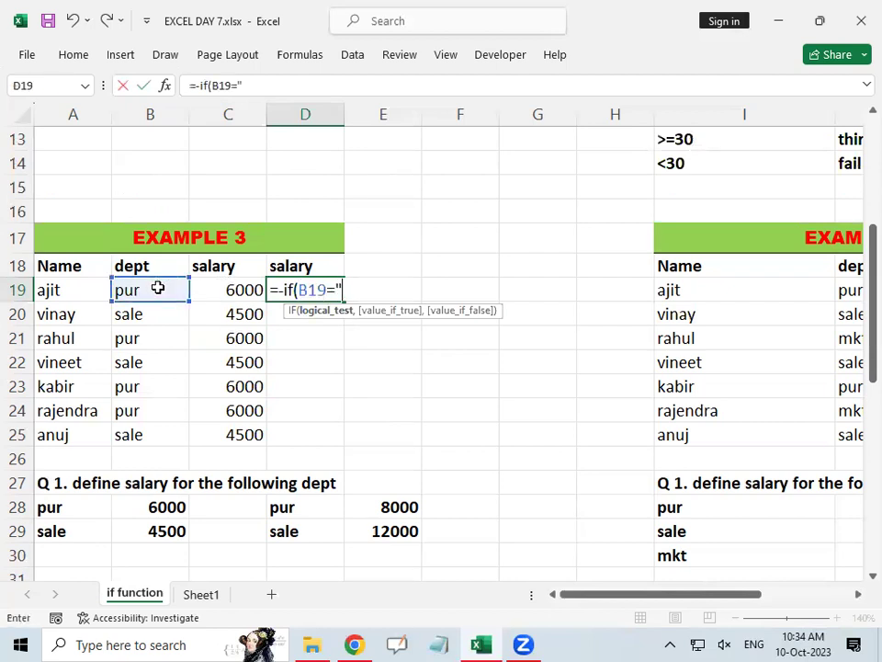
text(pur"6000)
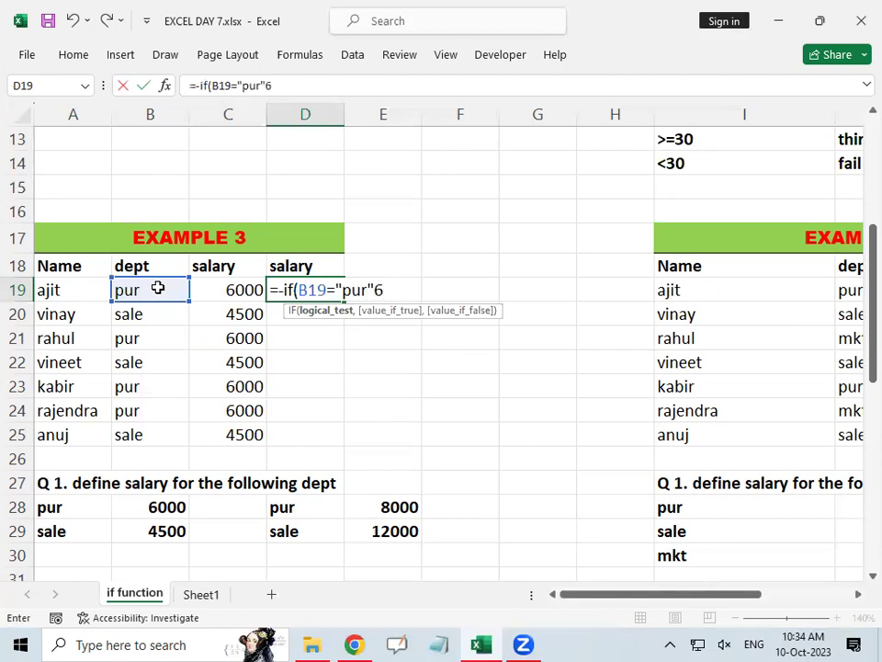
Separate the logical test with a comma and set 8000 as the true value in the D19 formula.
key(BackSpace)
key(BackSpace)
key(BackSpace)
key(BackSpace)
text(,6000)
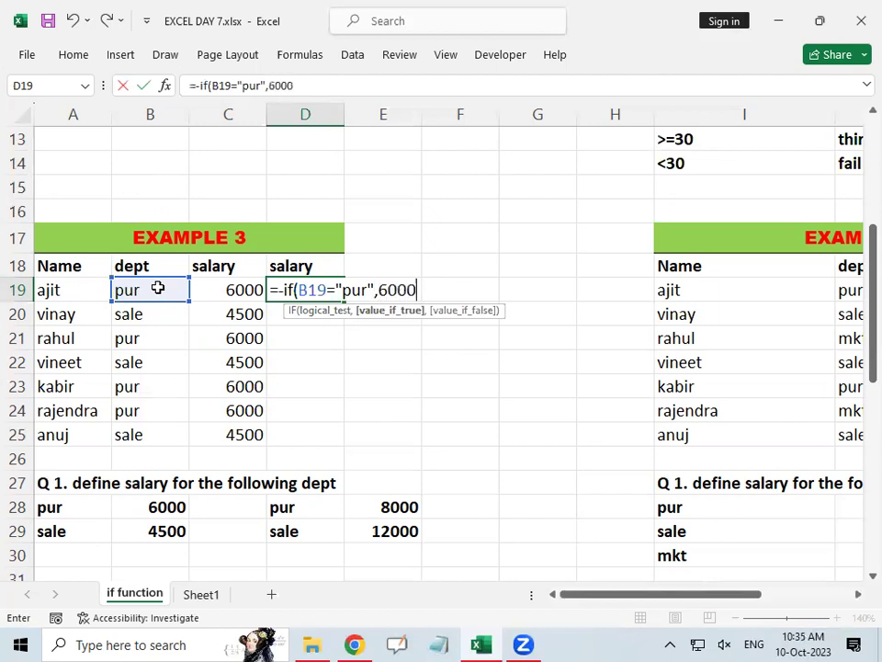
text(,)
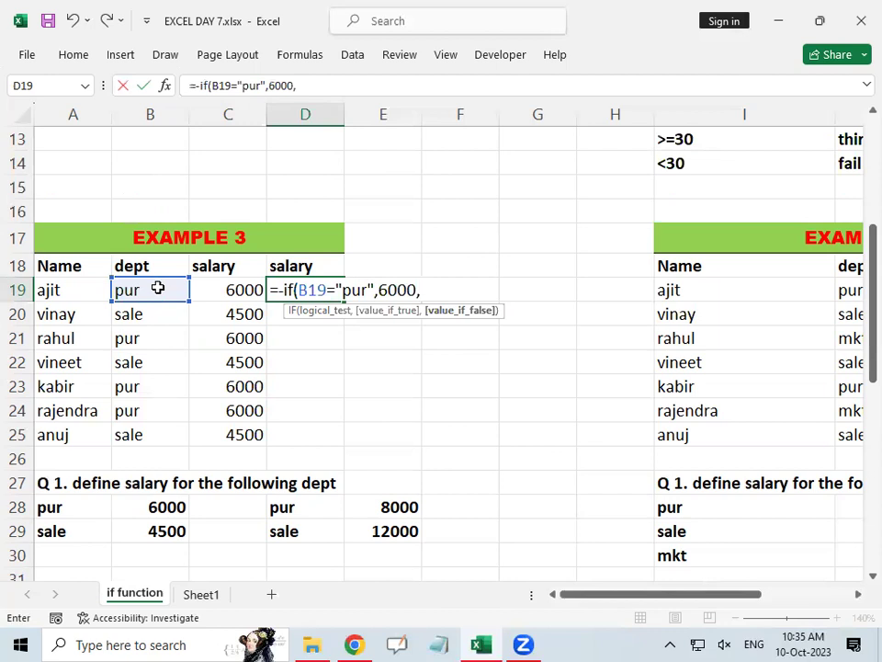
key(BackSpace)
key(BackSpace)
key(BackSpace)
key(BackSpace)
key(BackSpace)
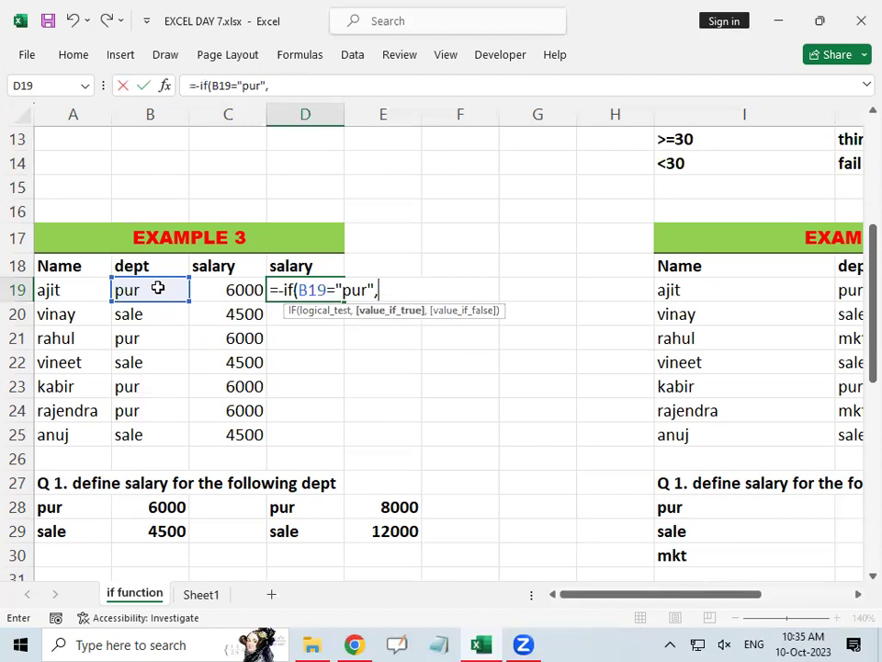
text(8000,)
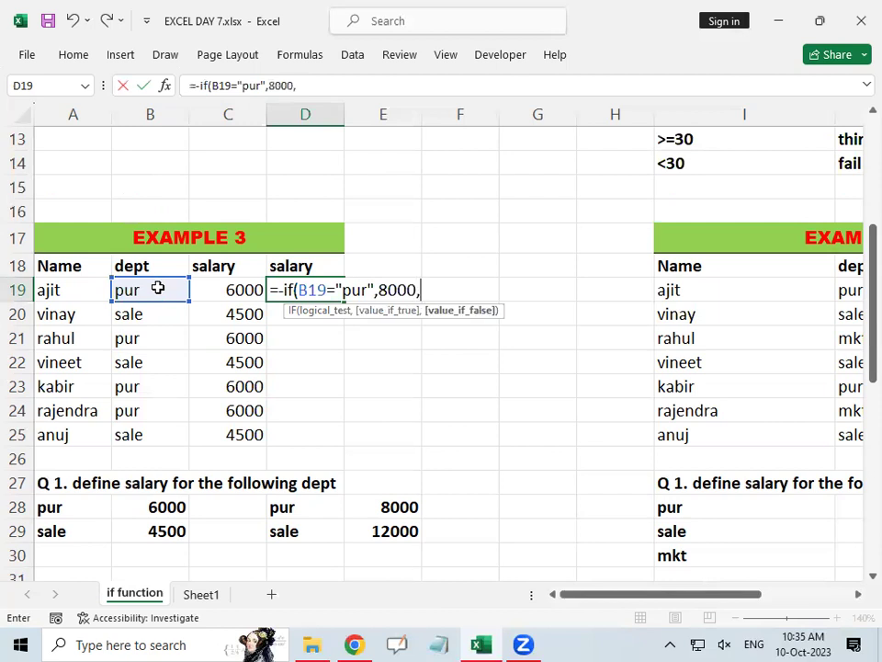
Nest a second IF in the D19 formula that tests B19 for "sale", with 12000 as its true value.
scroll(294, 487, down, 2)
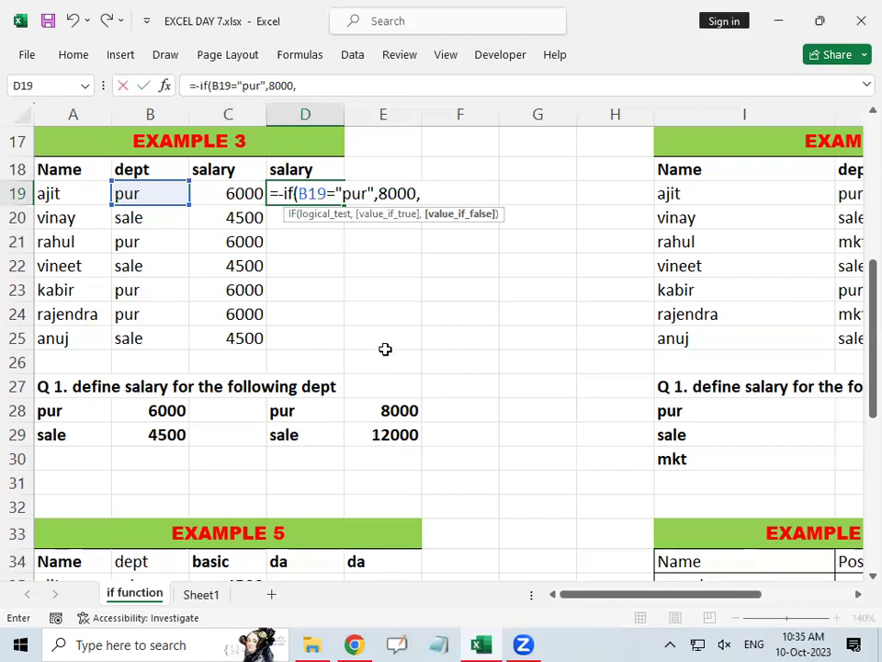
text(if()
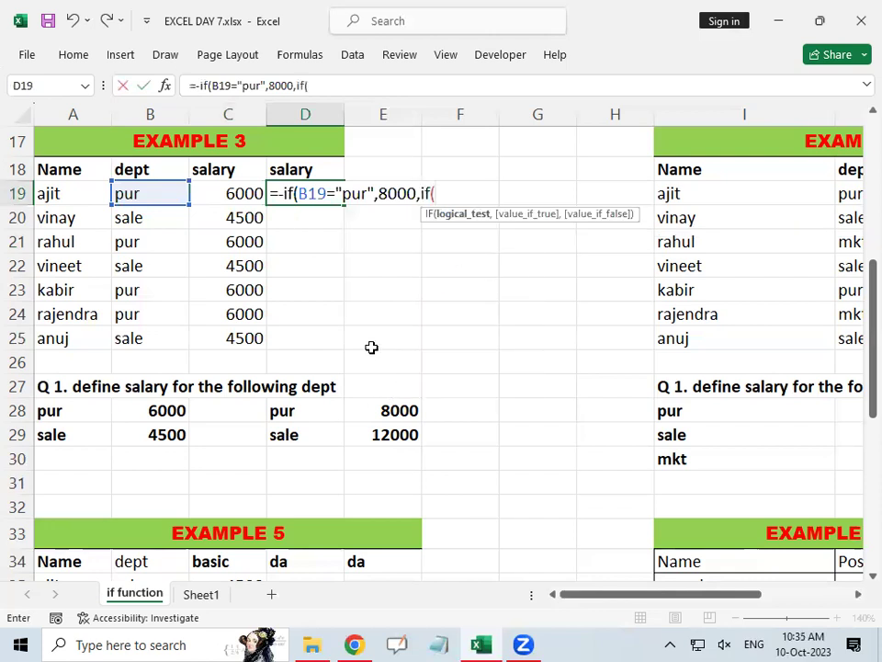
click(167, 188)
text(=")
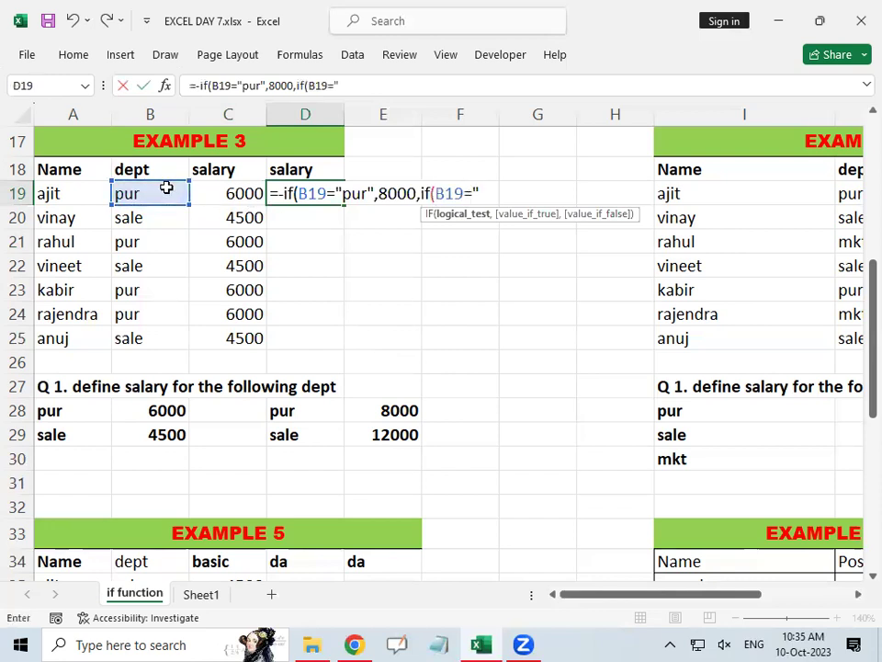
text(slae)
key(BackSpace)
key(BackSpace)
key(BackSpace)
text(ale",12)
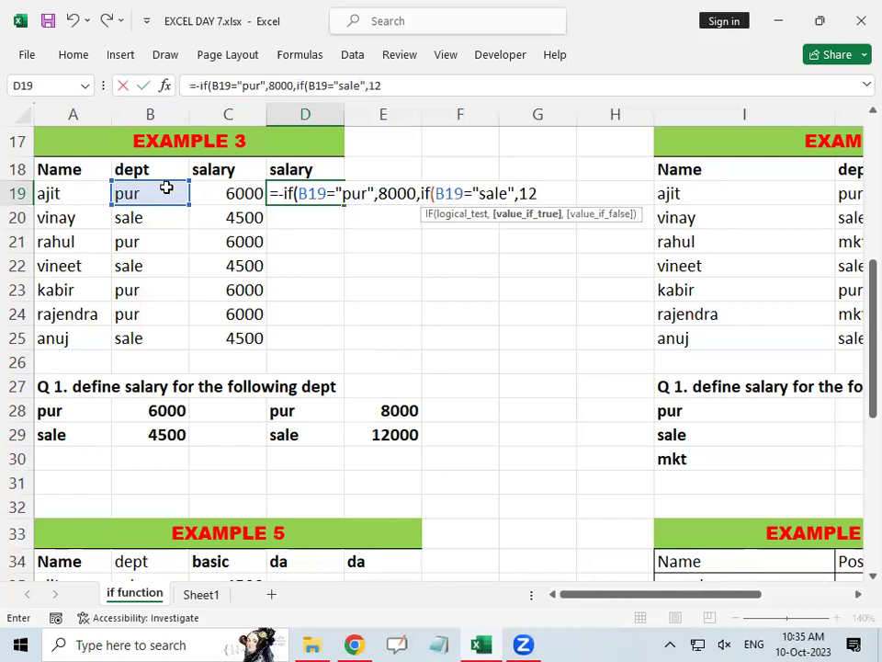
text(000)
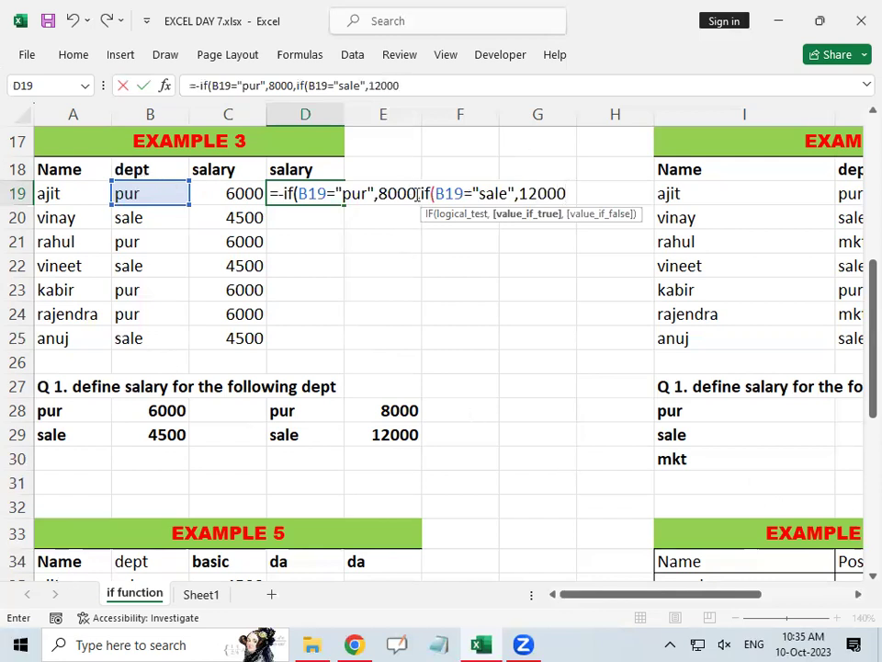
Examine the "pur" and "sale" logical tests and their true values in the D19 formula.
drag(298, 193, 374, 193)
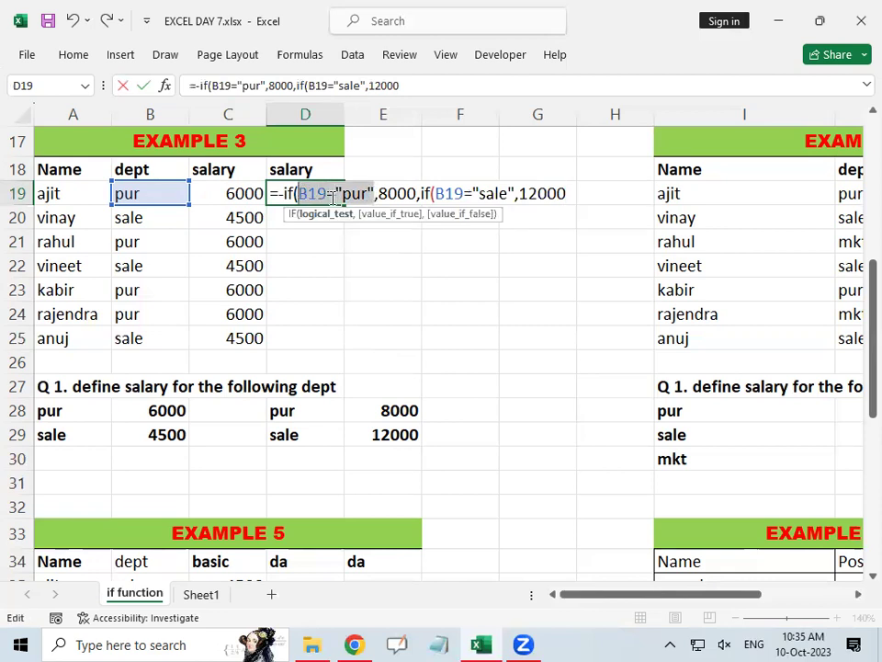
double_click(386, 194)
drag(298, 193, 368, 193)
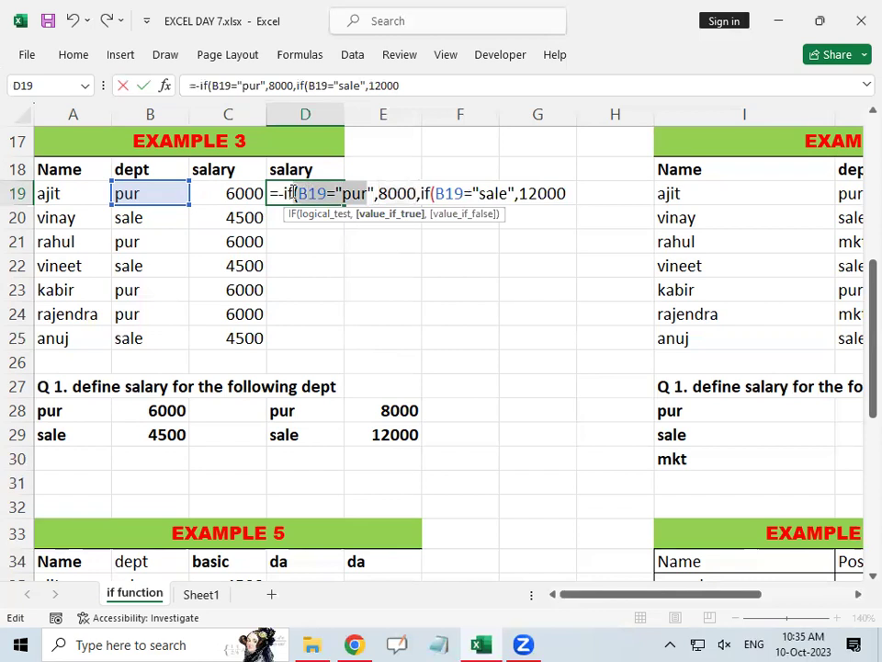
drag(432, 194, 515, 194)
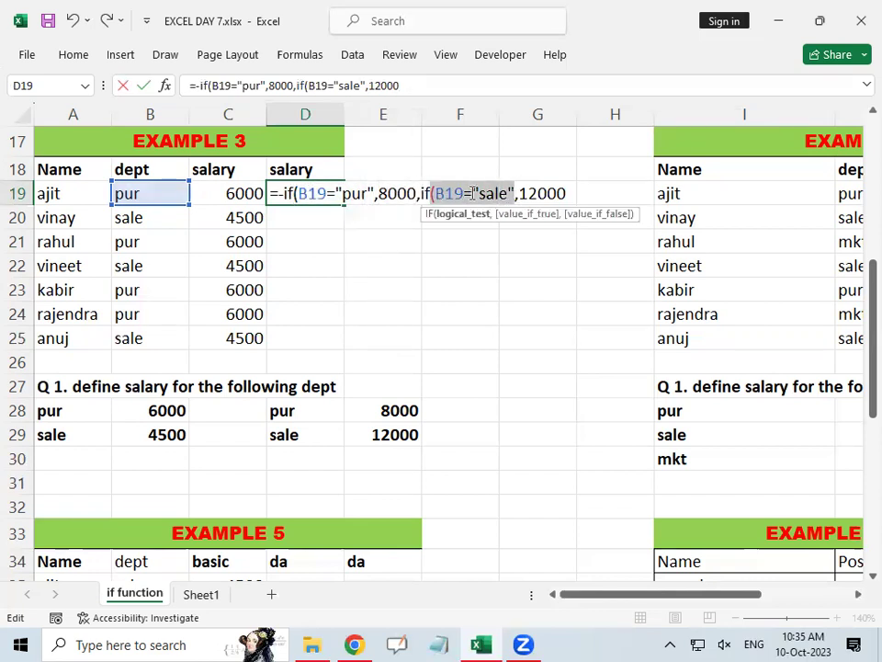
click(472, 195)
drag(437, 194, 563, 194)
Complete the nested D19 formula with empty text as the final false value and fill it down through D25.
click(575, 192)
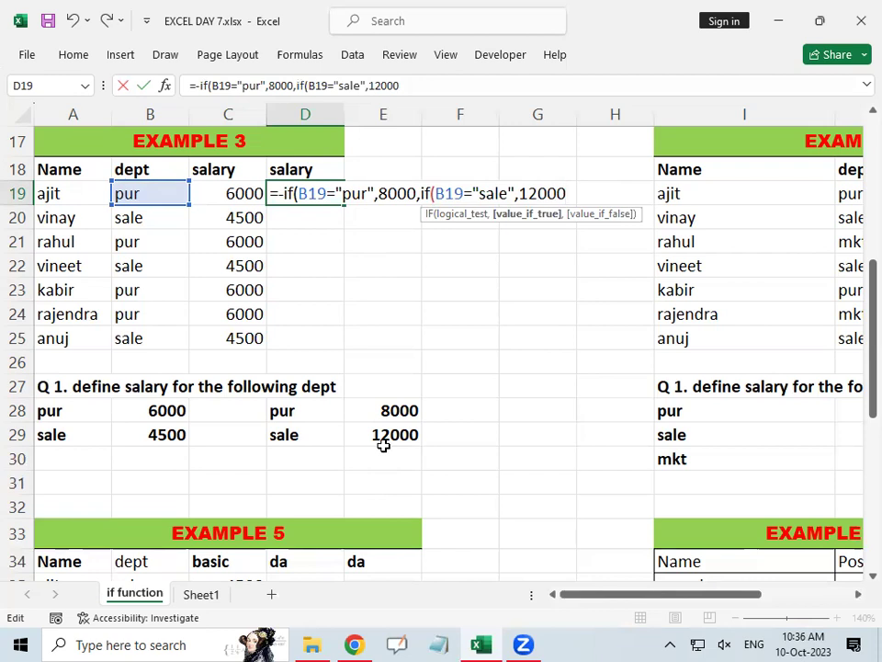
text(,"")
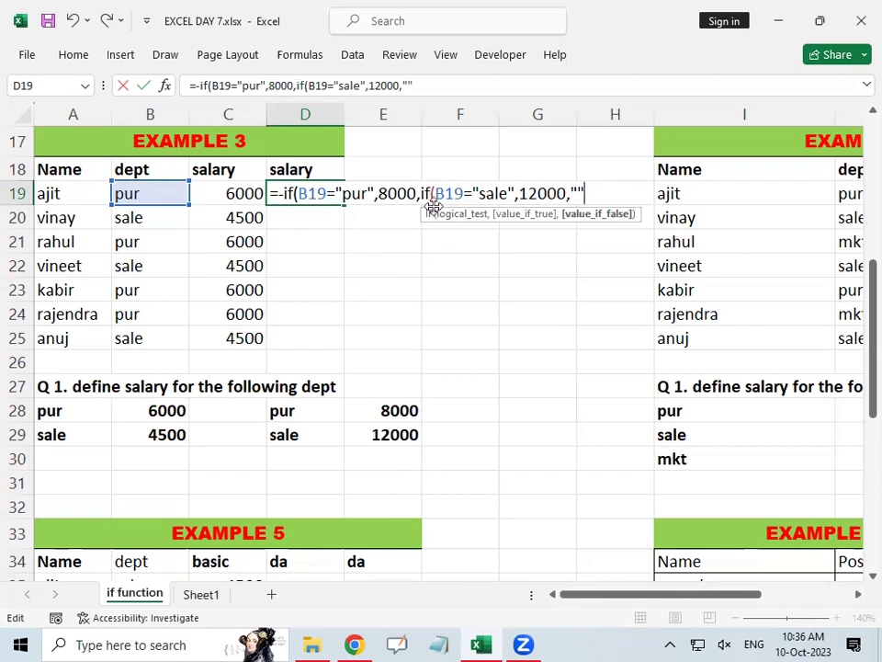
text()))
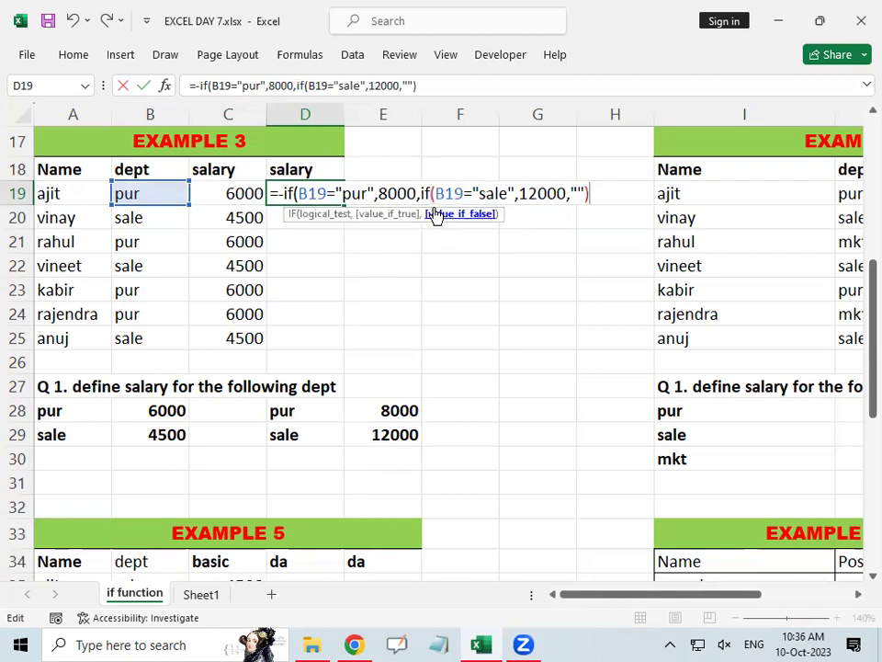
key(Return)
click(310, 192)
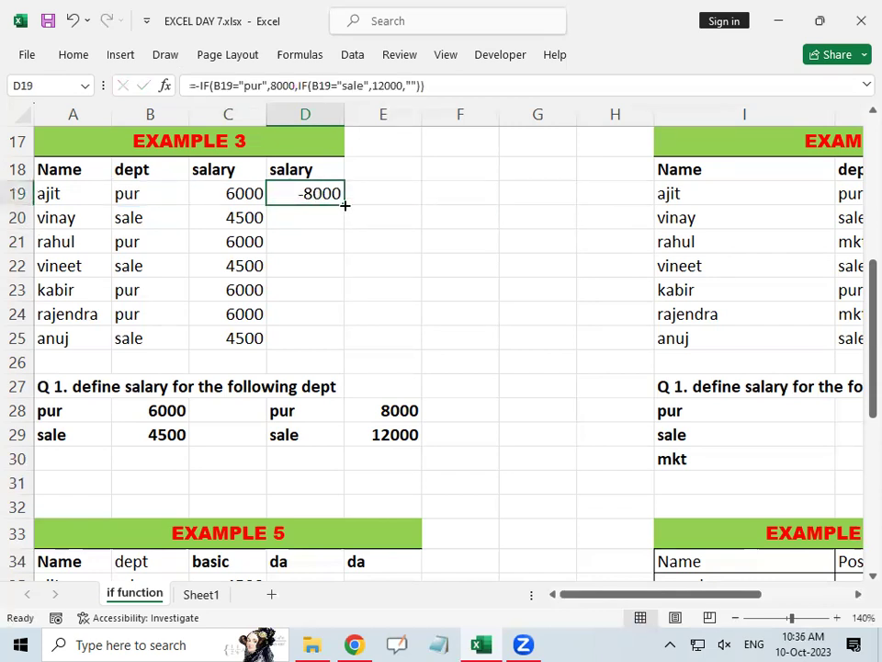
double_click(344, 205)
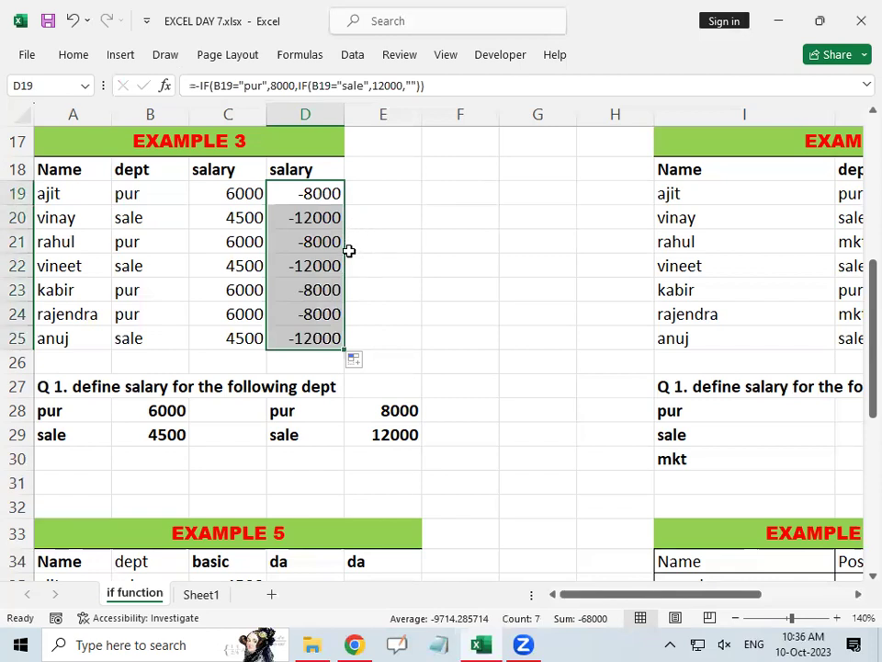
Remove the minus sign before IF in the D19 formula and fill the corrected formula down through D25.
click(318, 193)
text(2)
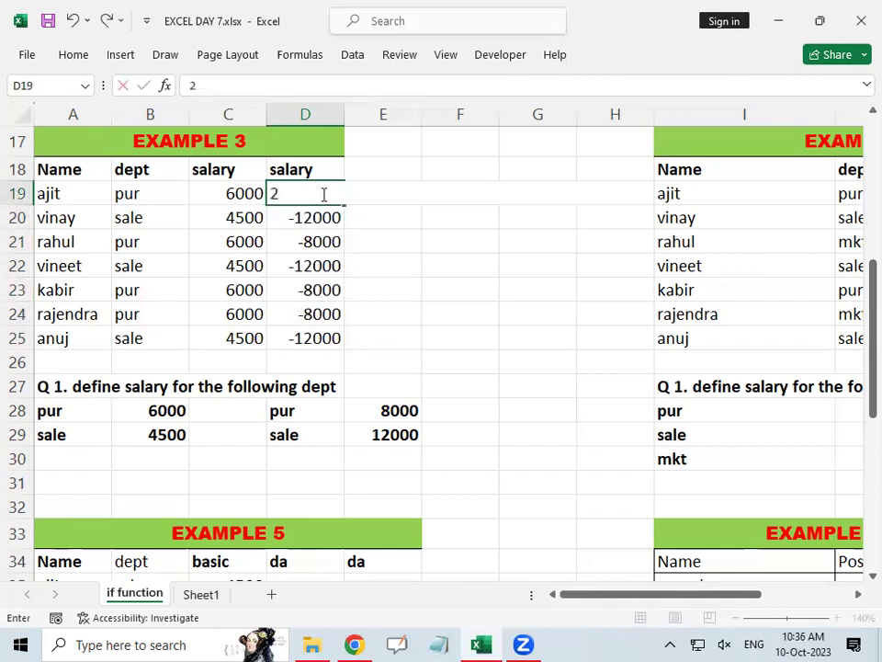
key(ctrl+z)
key(F2)
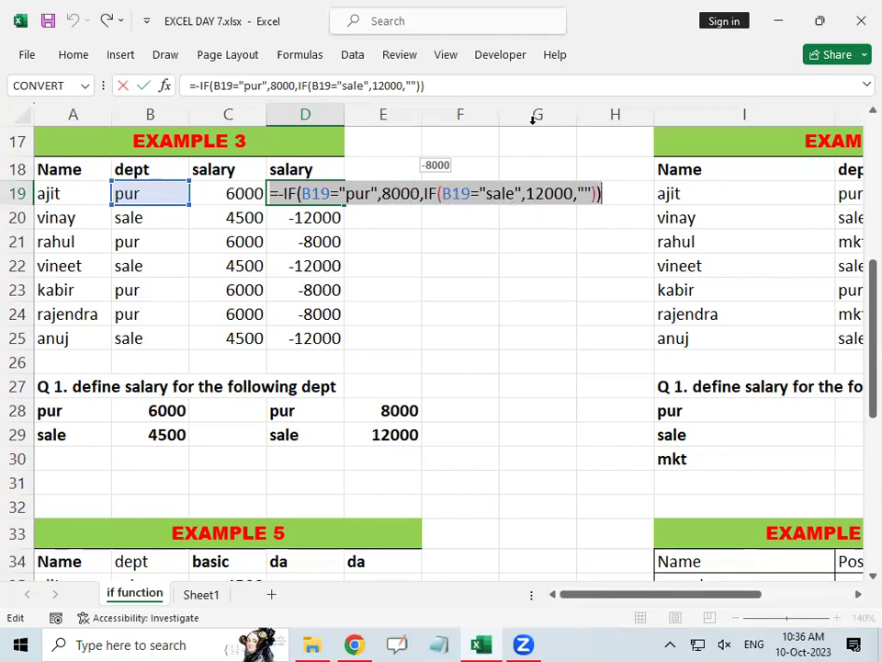
click(762, 69)
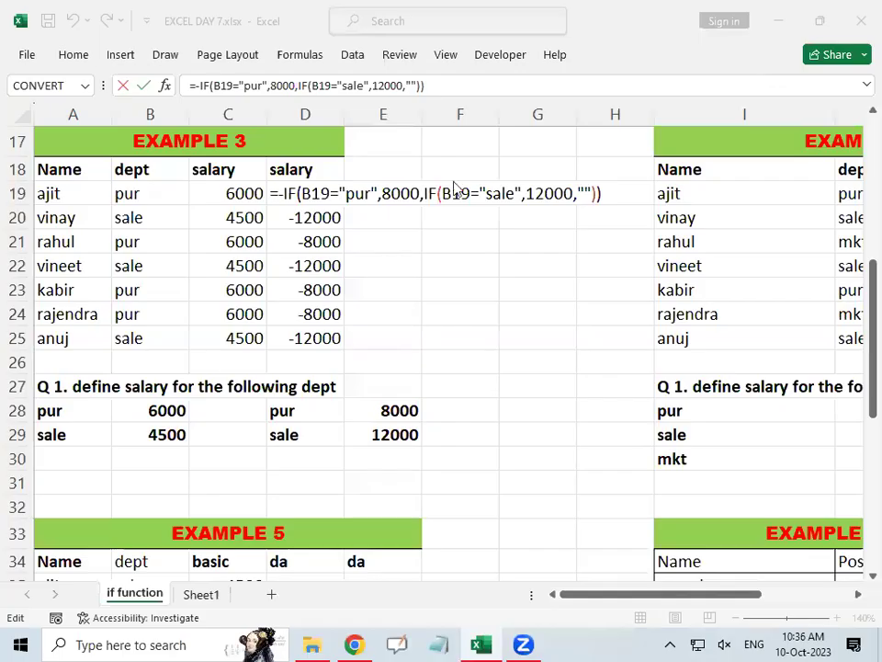
click(284, 193)
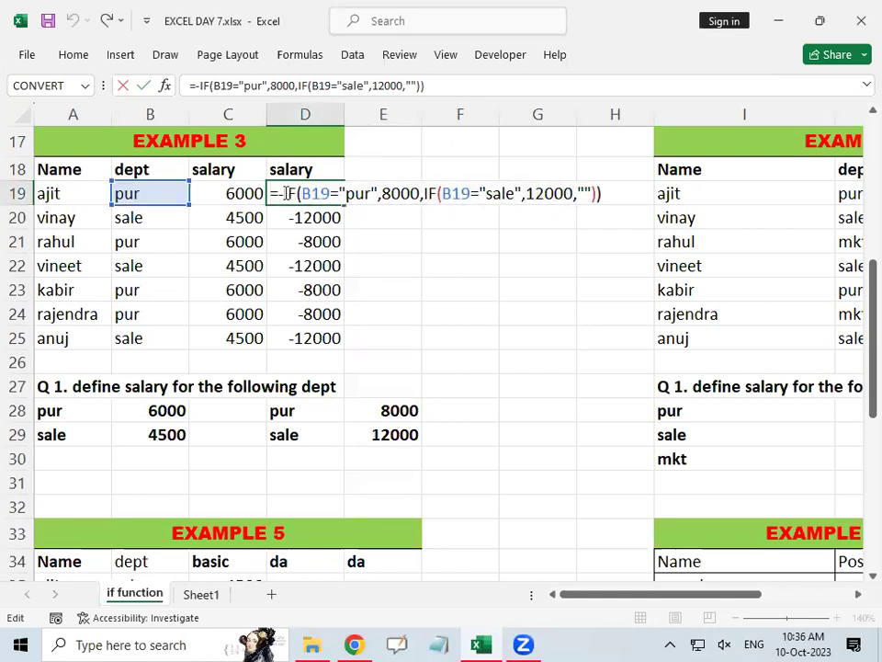
key(BackSpace)
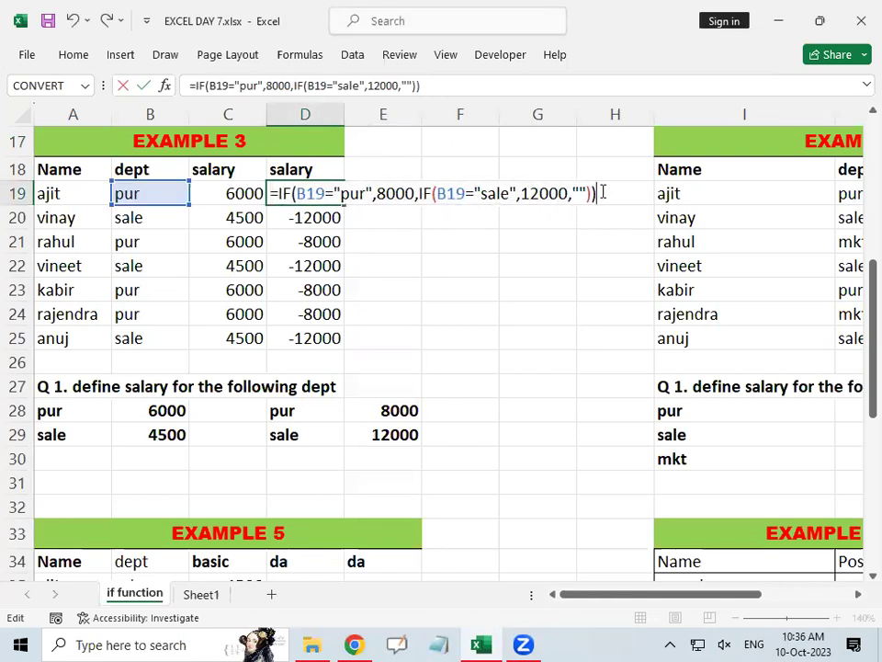
key(Return)
click(317, 191)
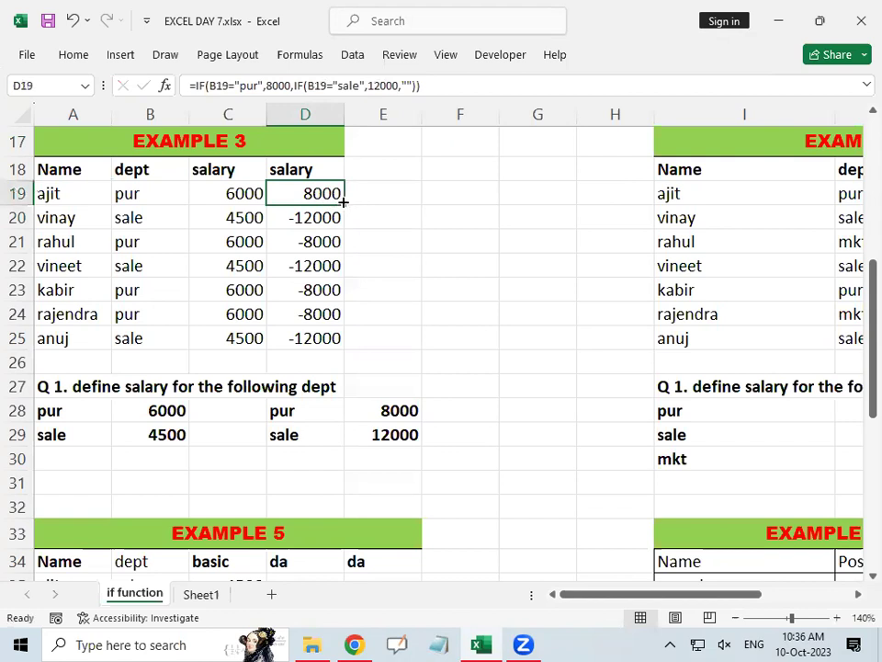
double_click(341, 201)
click(360, 244)
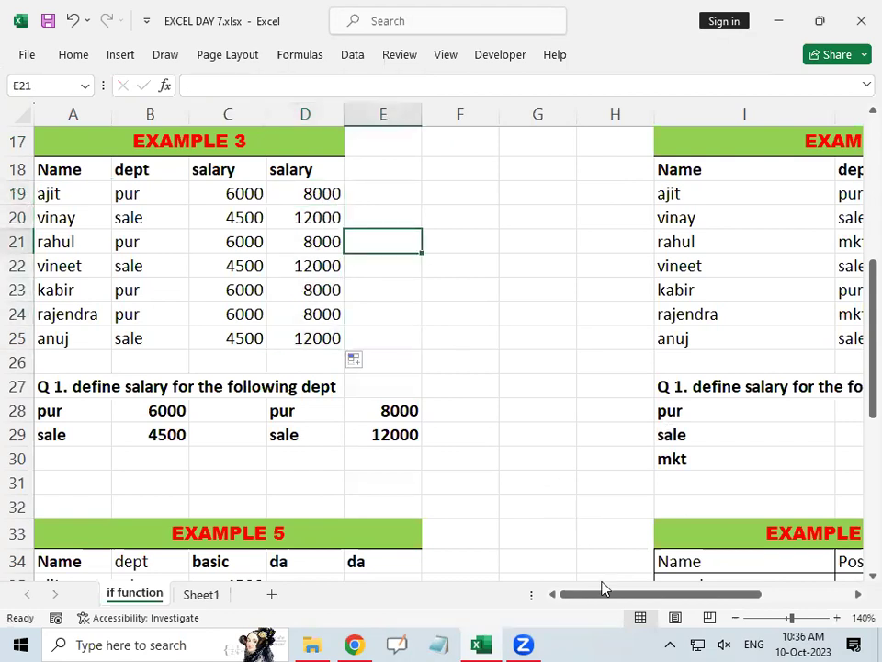
Examine the salaries defined for the pur, sale and mkt departments in Example 4.
drag(603, 588, 725, 594)
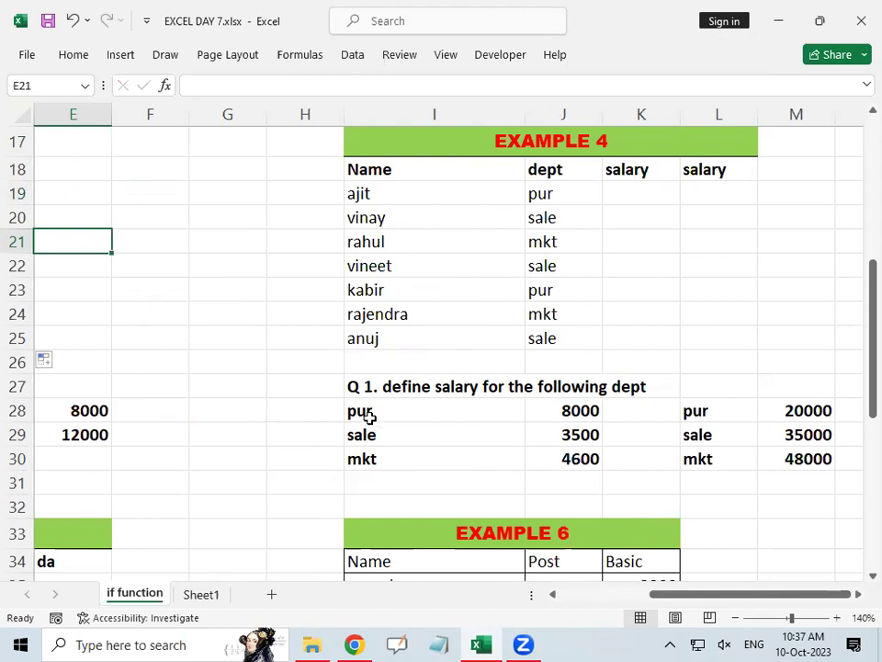
click(554, 192)
click(578, 414)
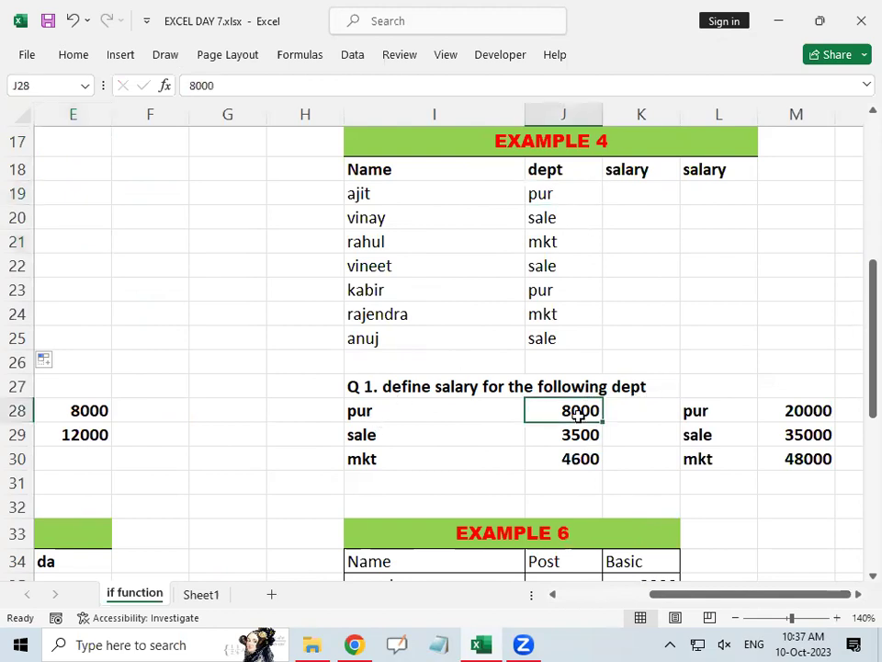
click(364, 435)
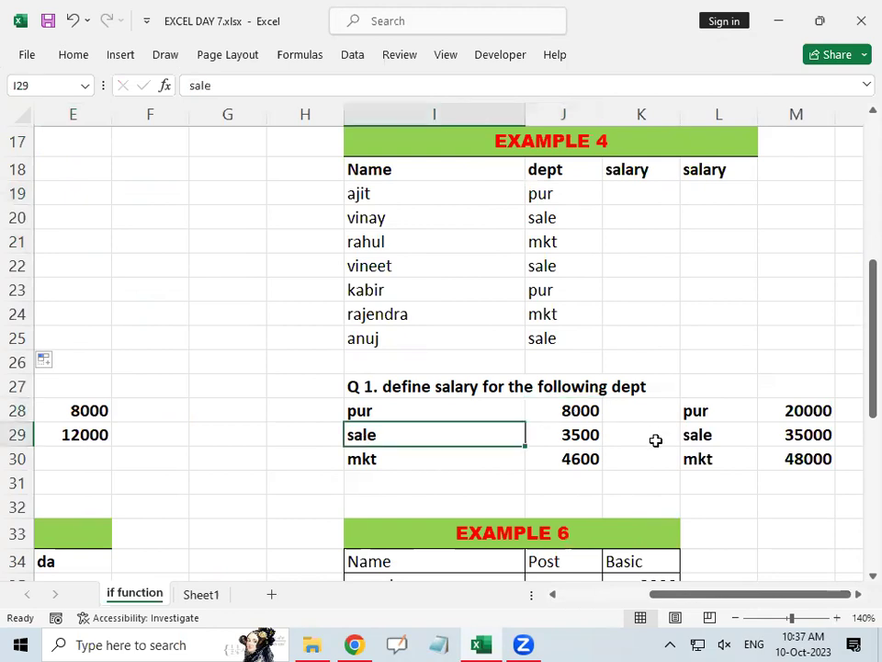
click(604, 439)
click(589, 432)
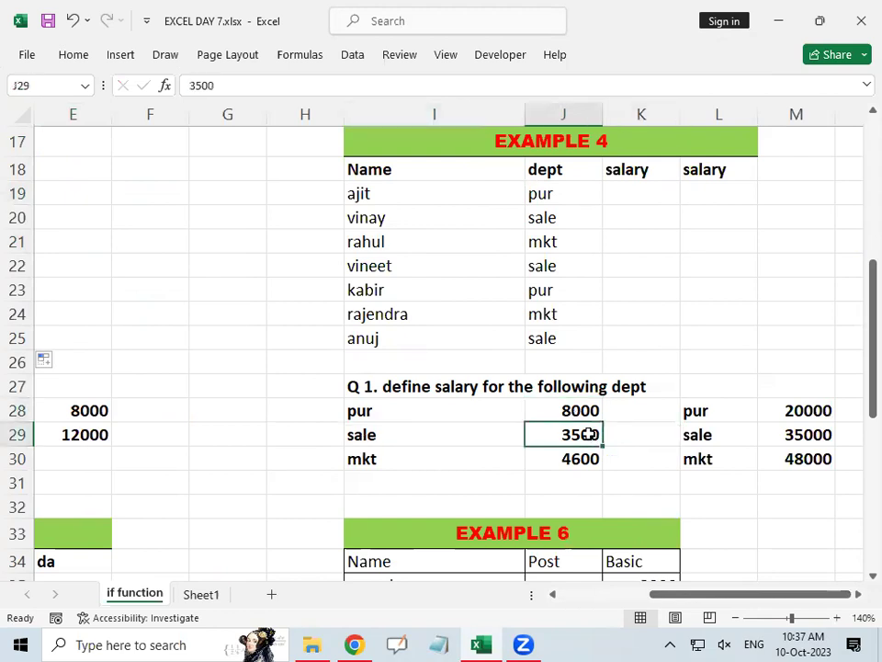
click(371, 460)
click(589, 437)
click(589, 455)
Start an IF formula in K19 that tests whether J19 equals "pur" and returns 8000 if true.
click(640, 185)
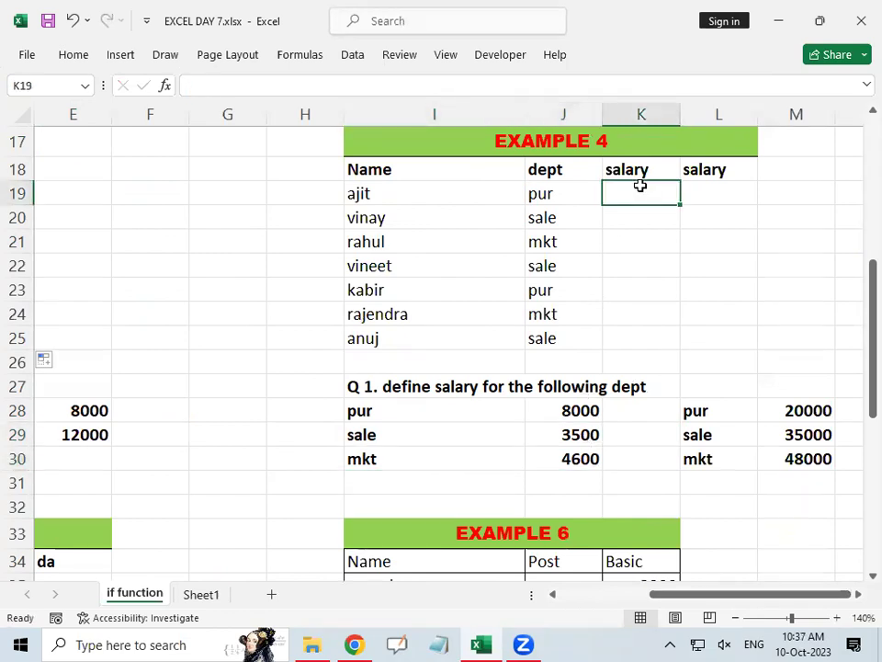
text(=if()
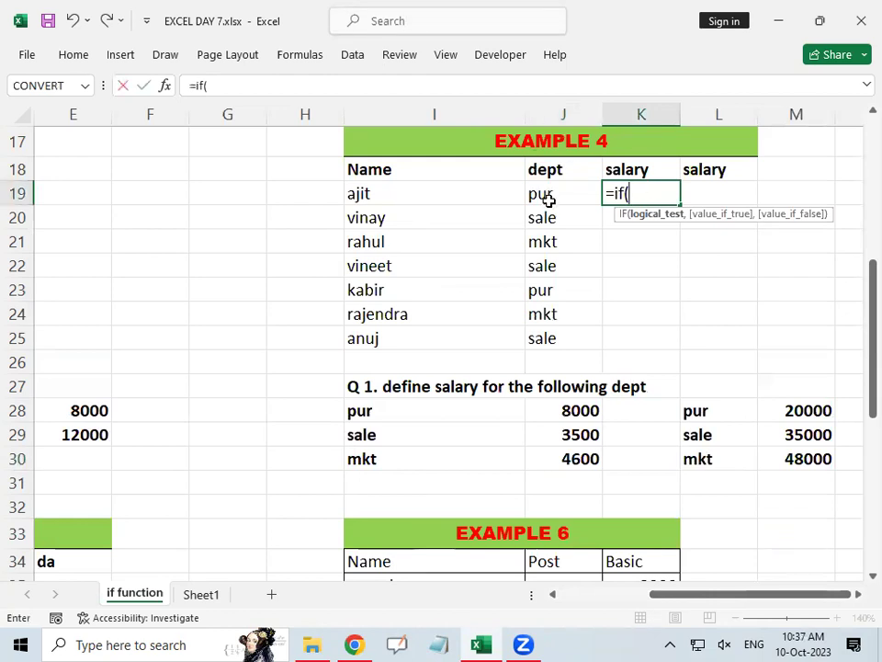
click(549, 198)
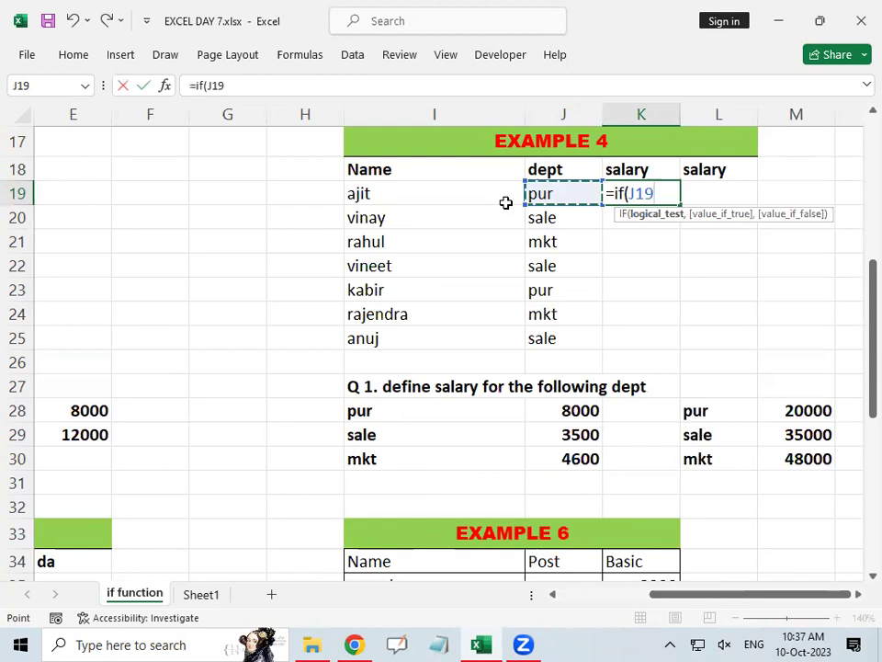
text(=)
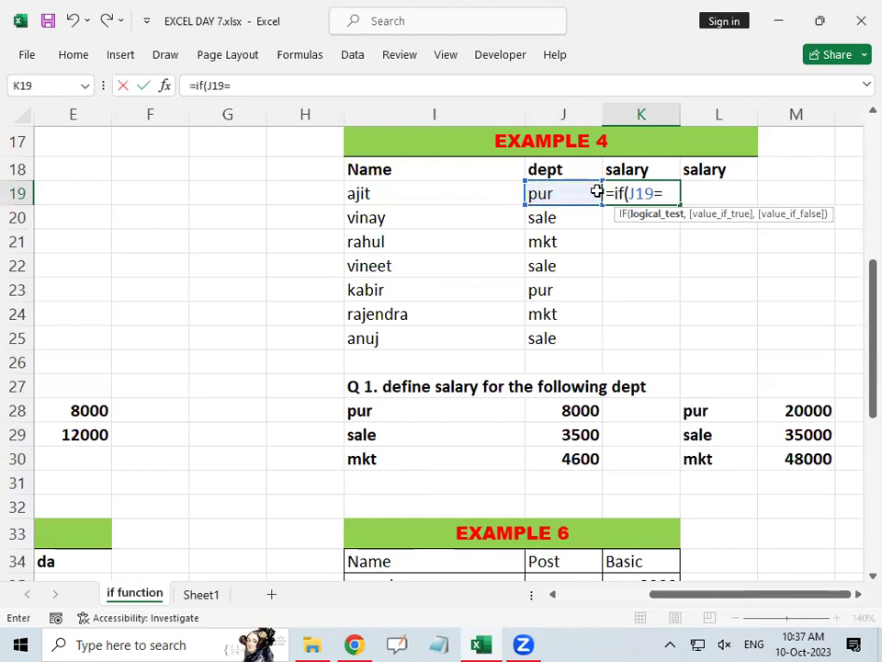
text("pur",)
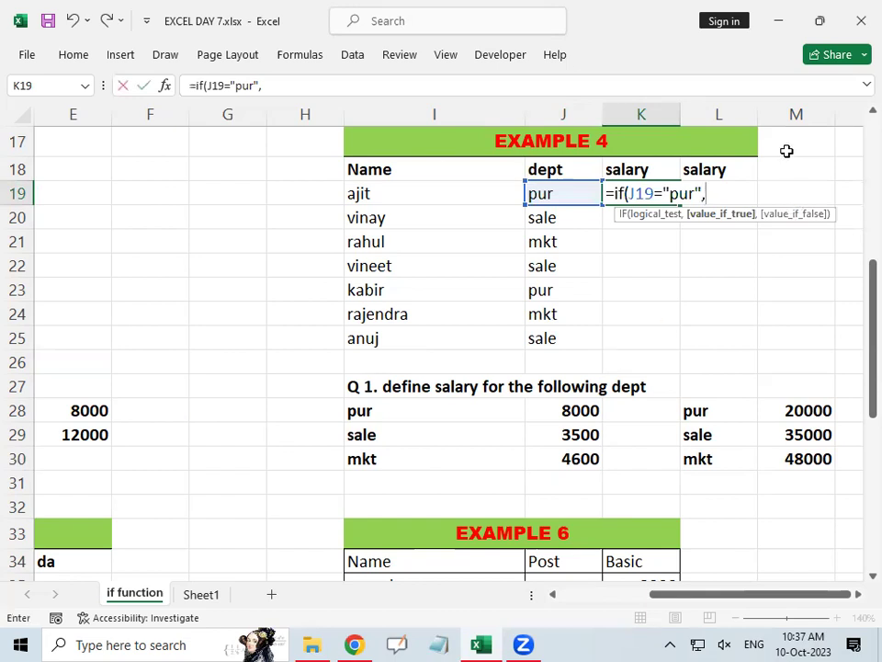
text(8000)
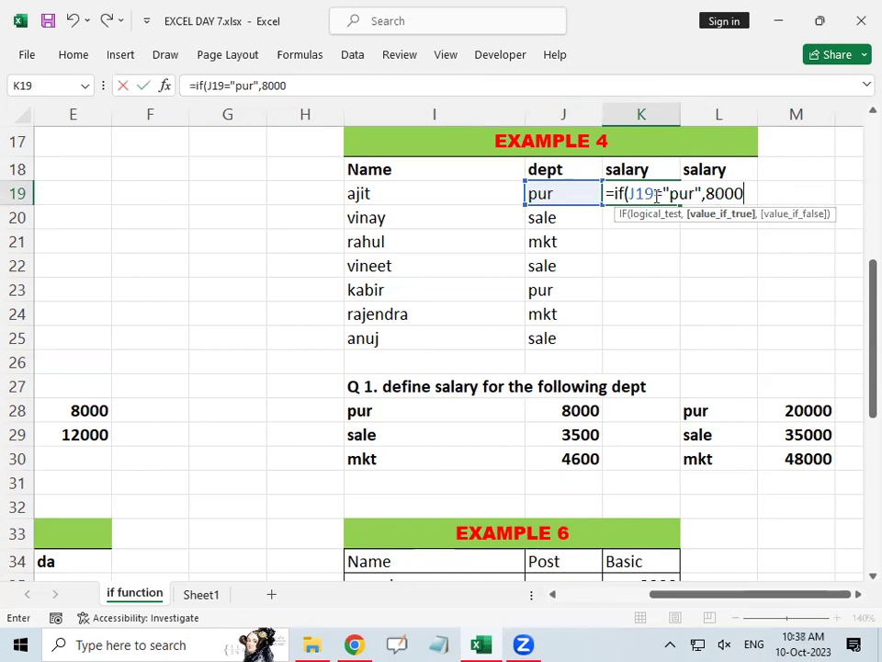
drag(629, 193, 713, 193)
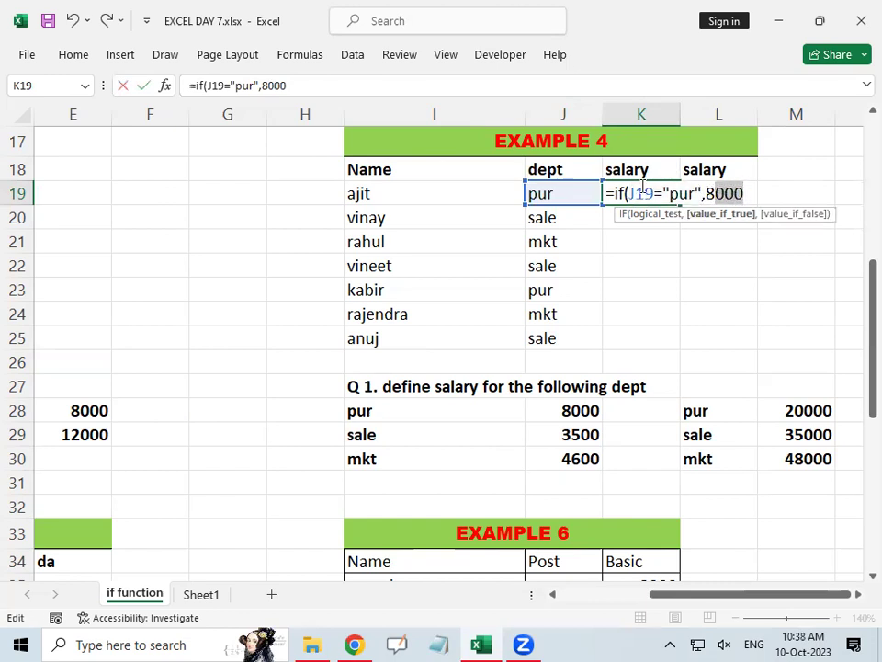
click(674, 194)
drag(674, 195, 626, 194)
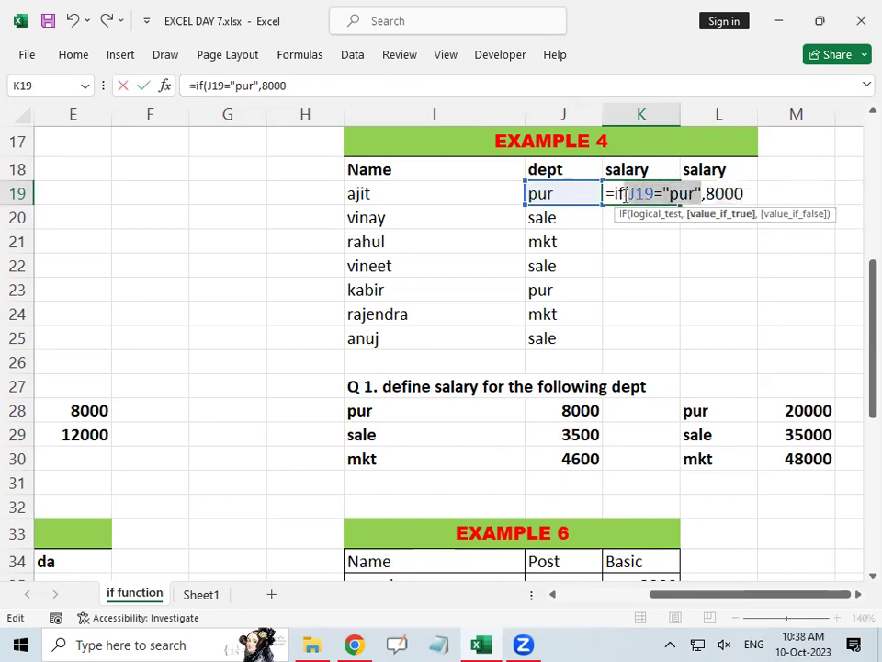
click(750, 196)
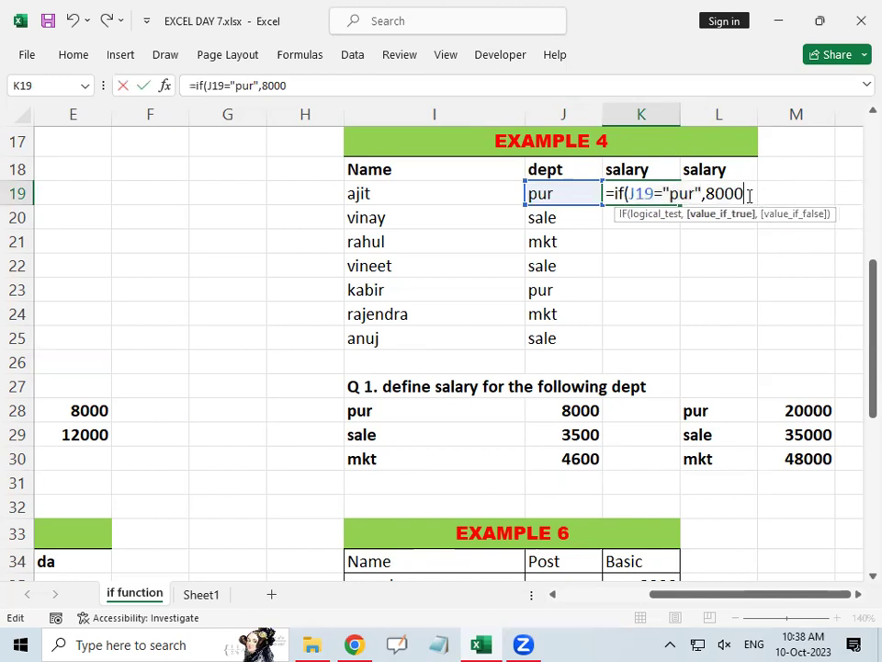
Nest a second IF in the K19 formula that returns 3500 when J19 equals "sale".
text(,)
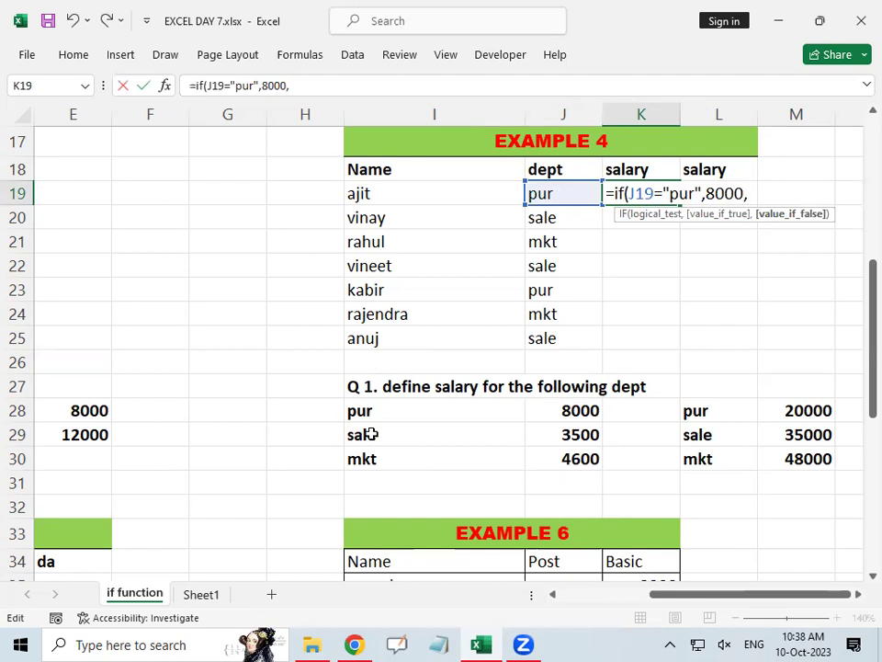
text(if)
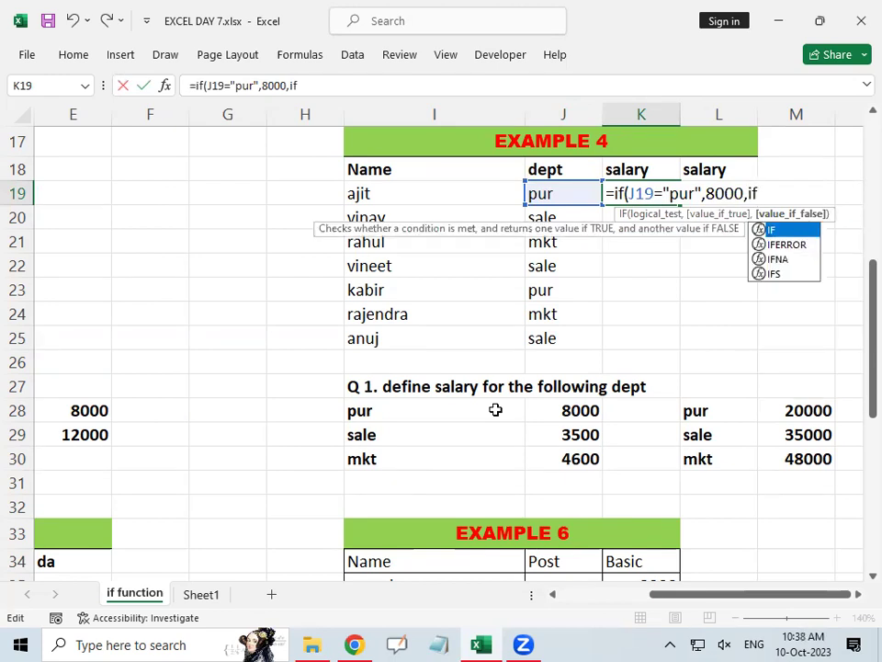
text(()
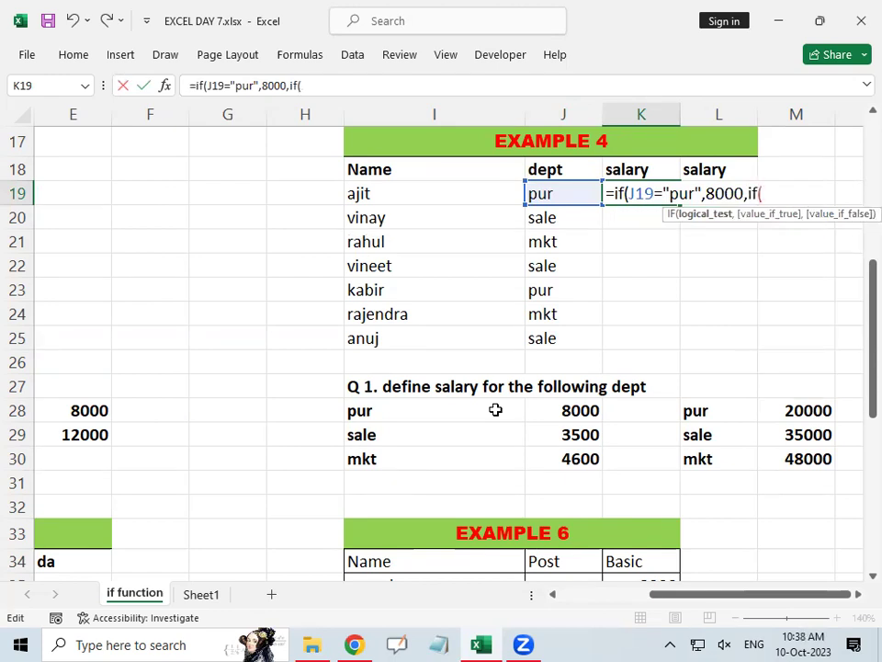
click(571, 190)
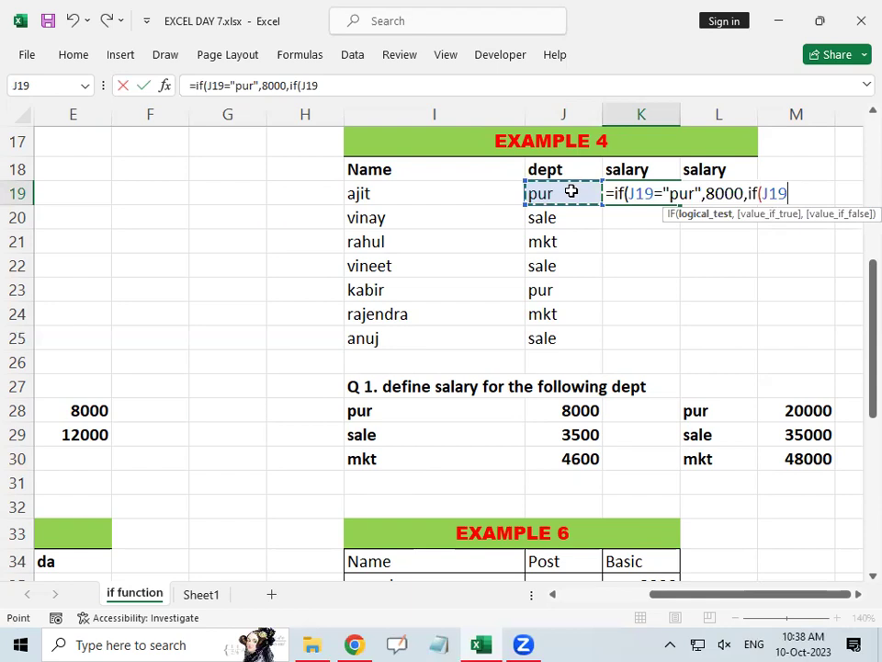
text(="s)
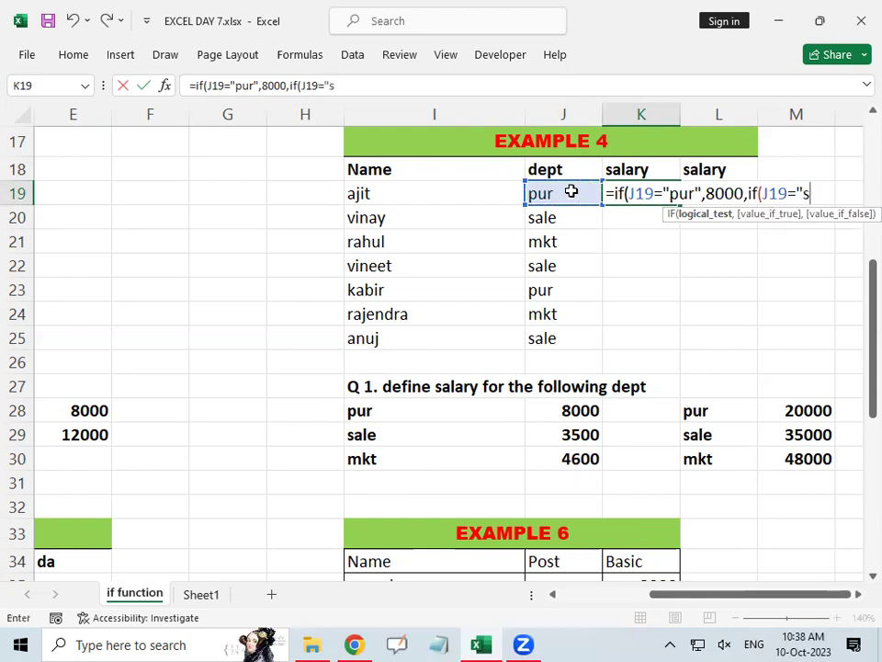
text(ale",)
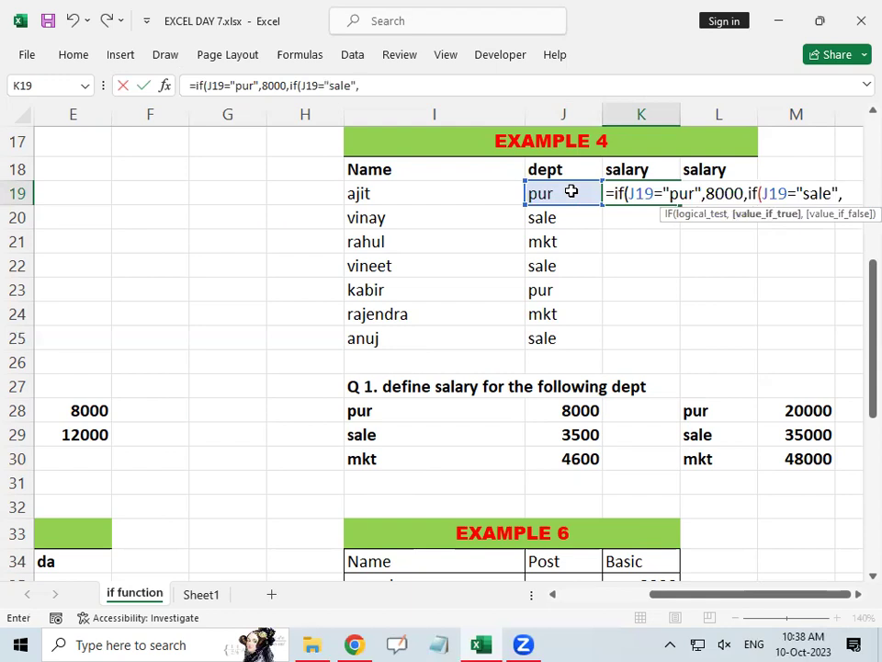
text(3500)
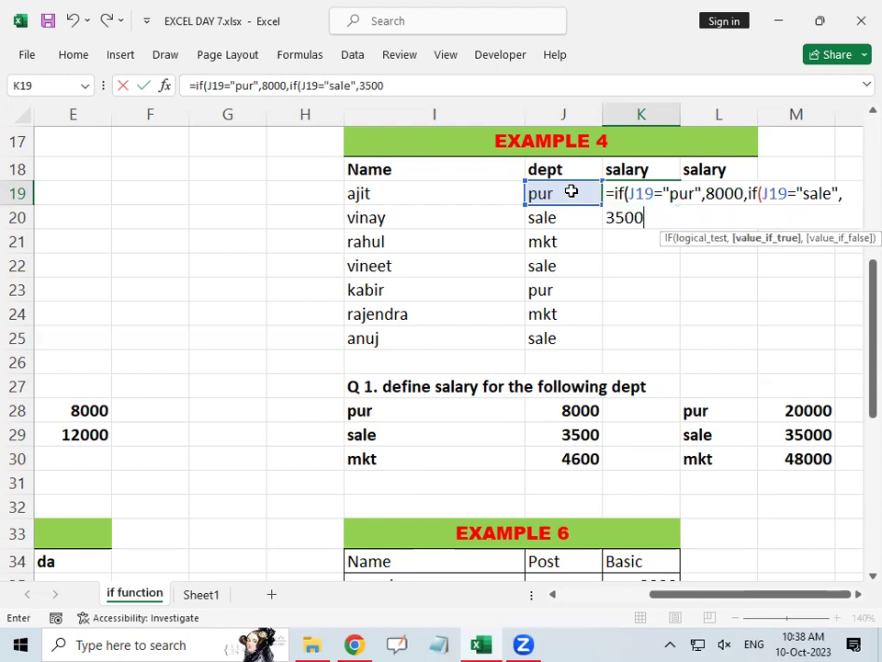
Nest a third IF in the K19 formula that returns 4600 when J19 equals "mkt".
text(,)
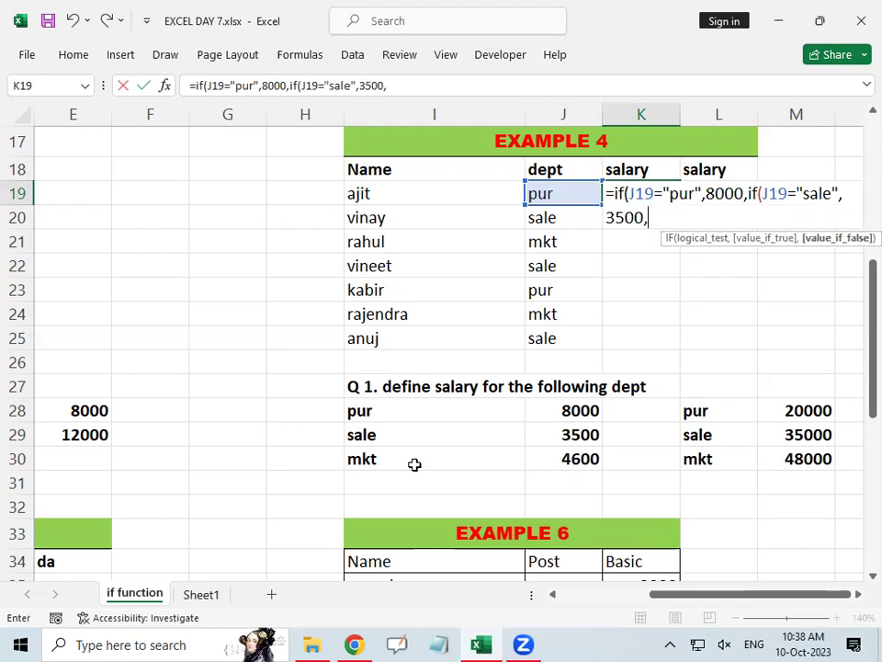
text(if(")
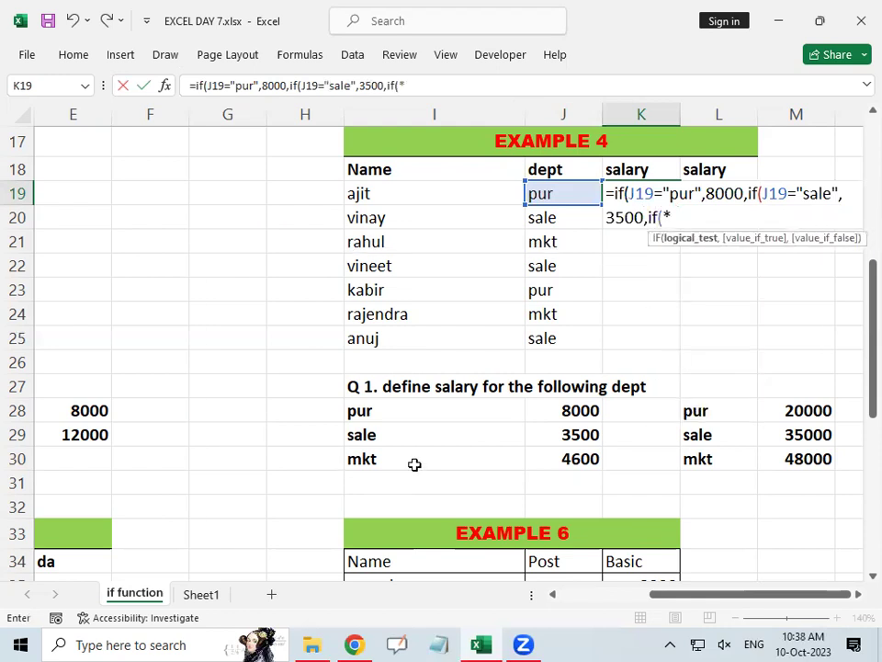
key(BackSpace)
click(556, 196)
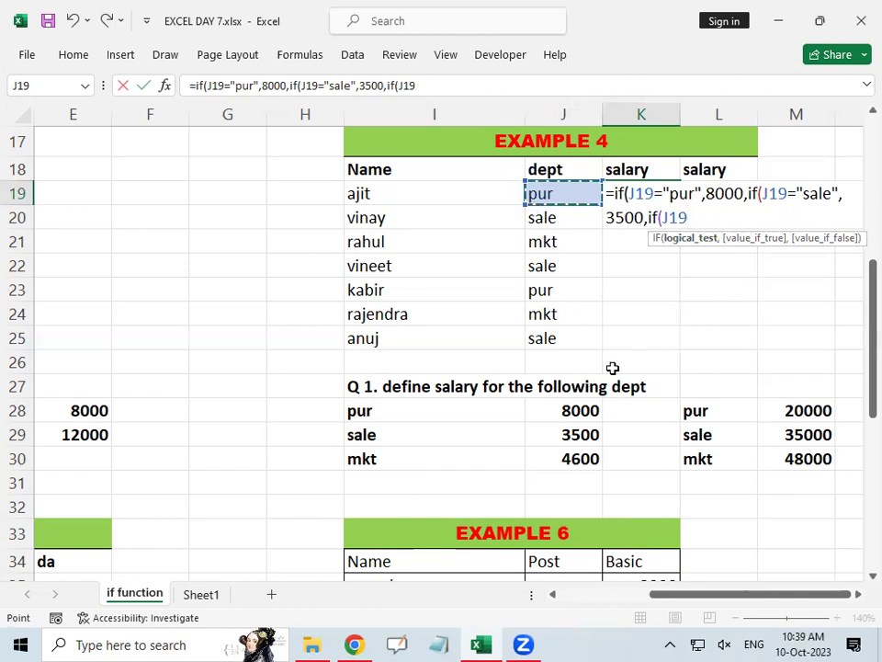
text(=)
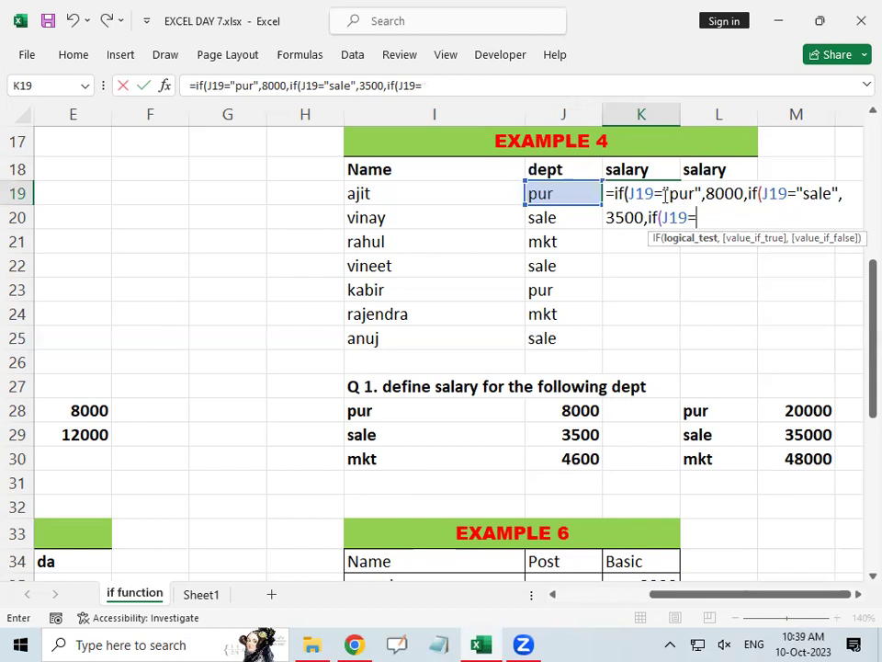
text("mkt")
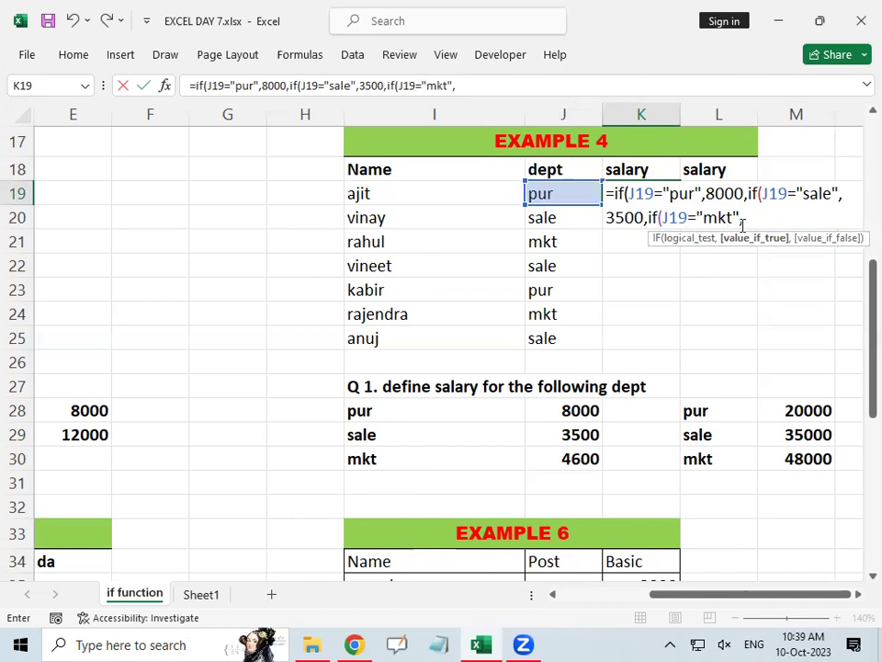
text(,4600,)
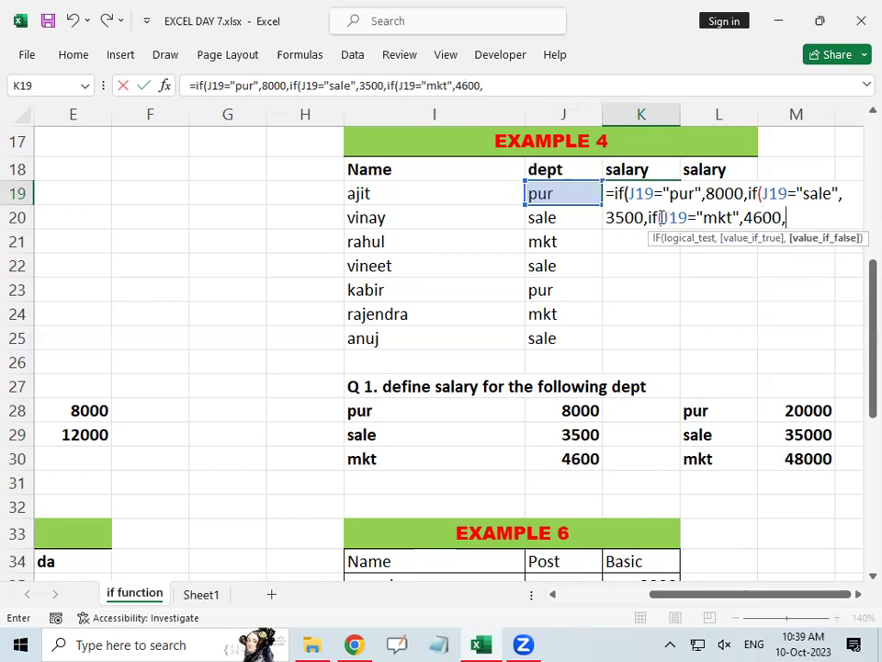
Complete the nested K19 formula with empty text as the final false value and fill it down through K25.
drag(661, 217, 735, 215)
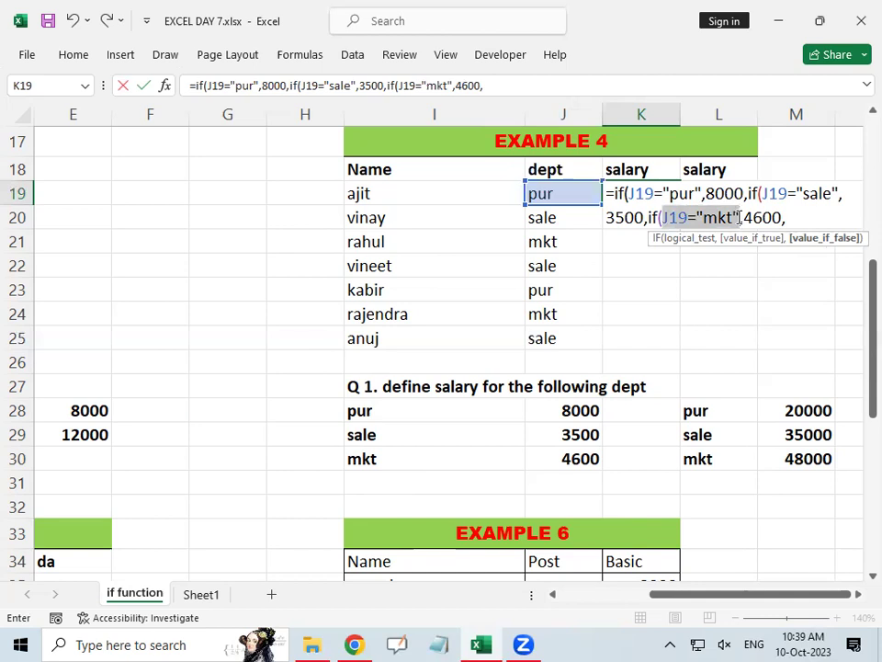
click(781, 218)
drag(781, 218, 743, 218)
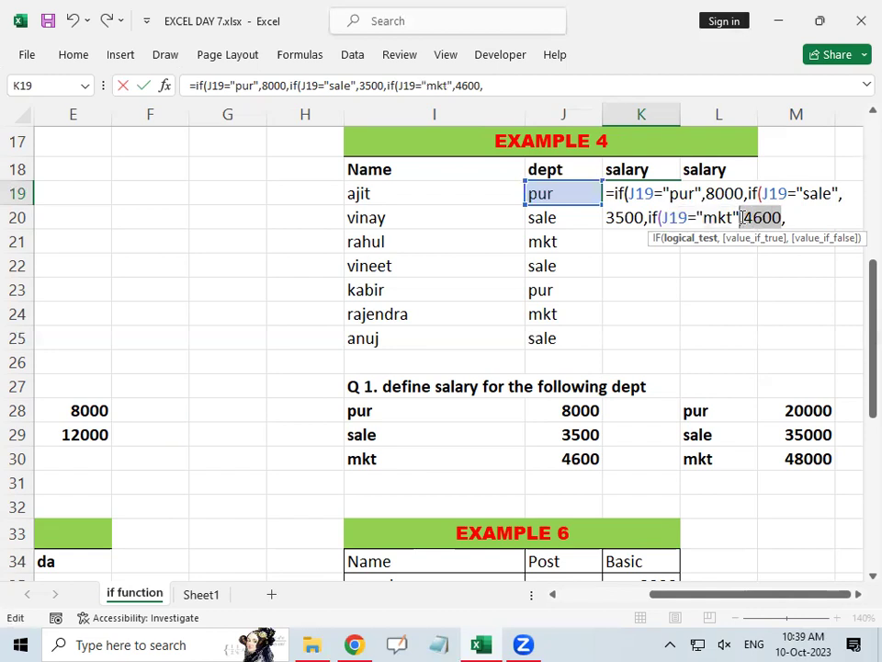
click(797, 217)
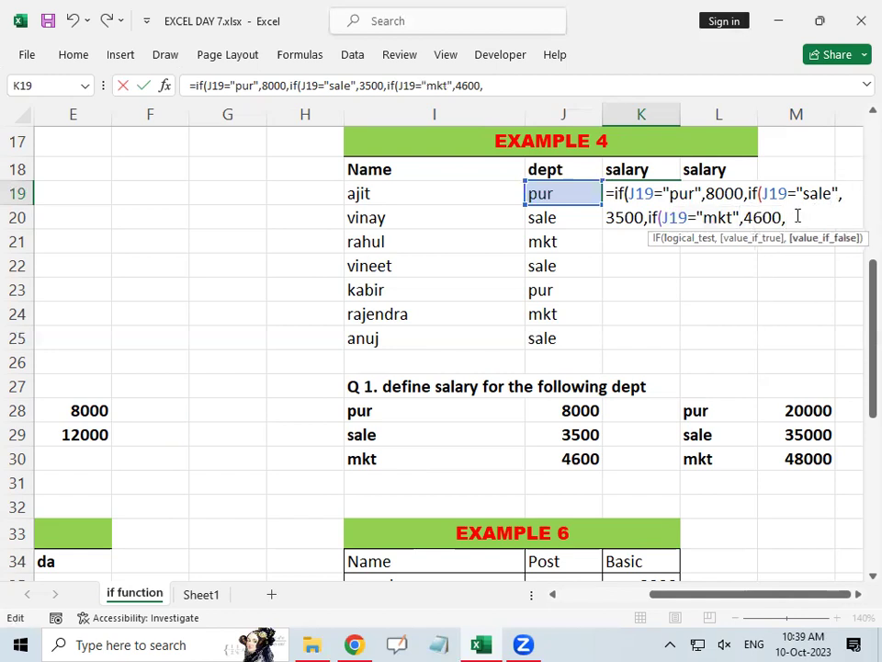
text(""))
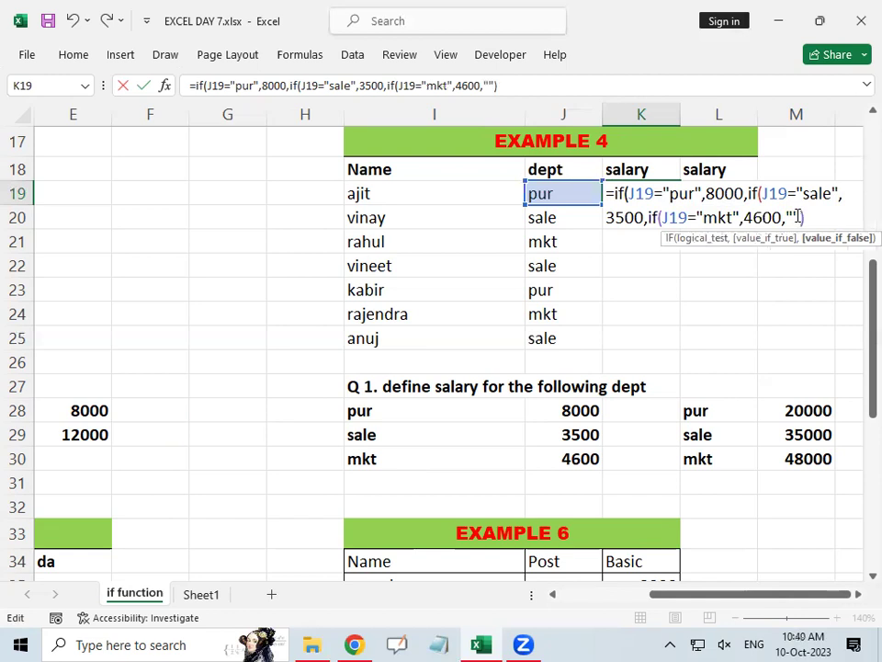
text())
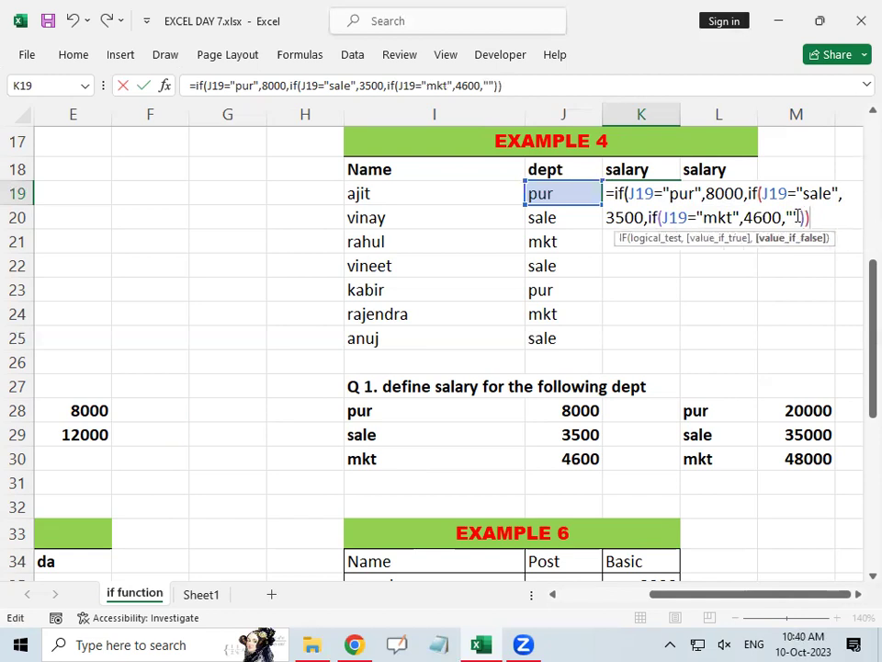
text())
key(Return)
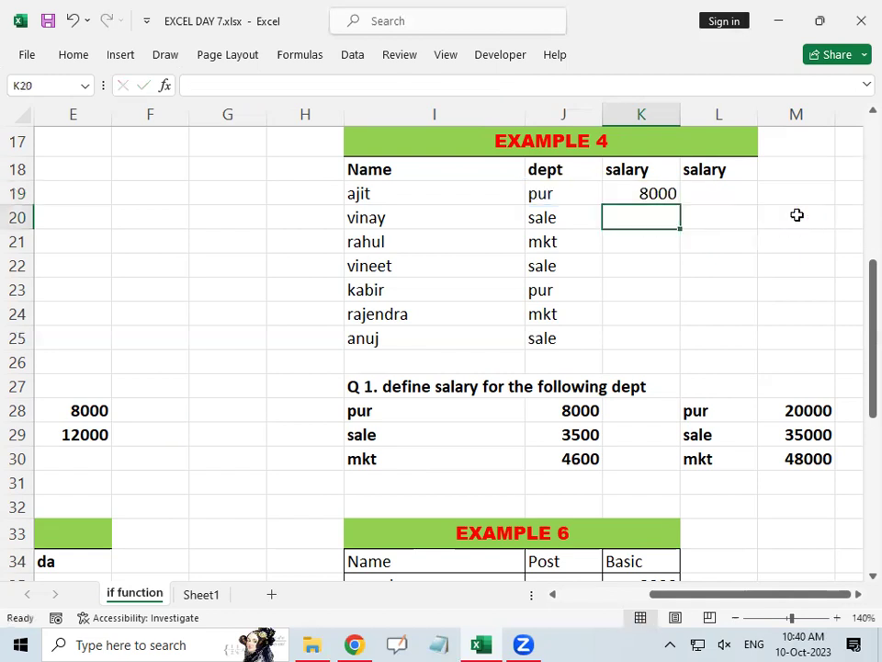
click(650, 194)
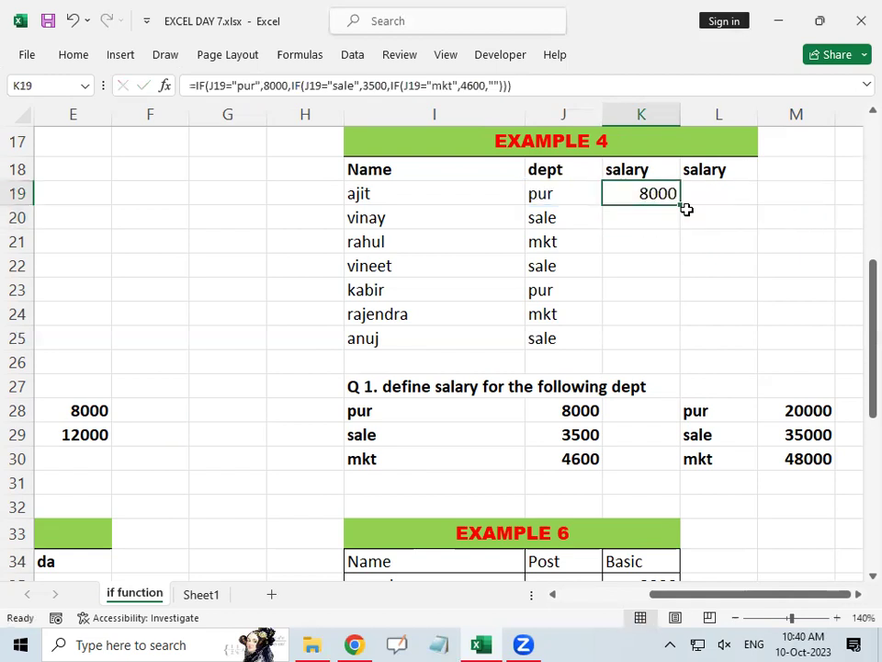
double_click(682, 206)
In Example 5, start an IF formula in D35 with the department cell B35 opening its logical test.
drag(767, 597, 827, 597)
scroll(683, 474, down, 5)
drag(694, 596, 530, 577)
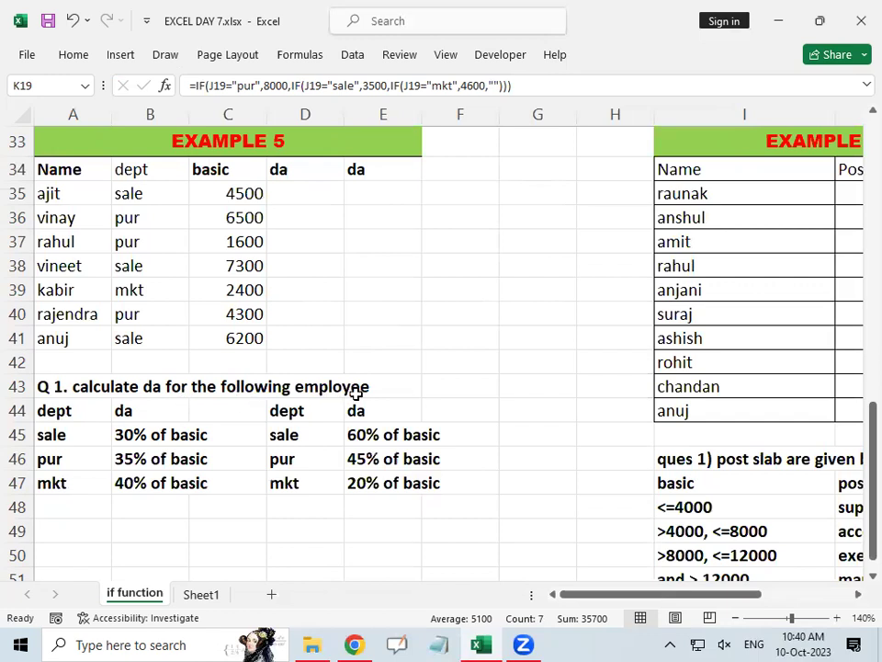
click(57, 440)
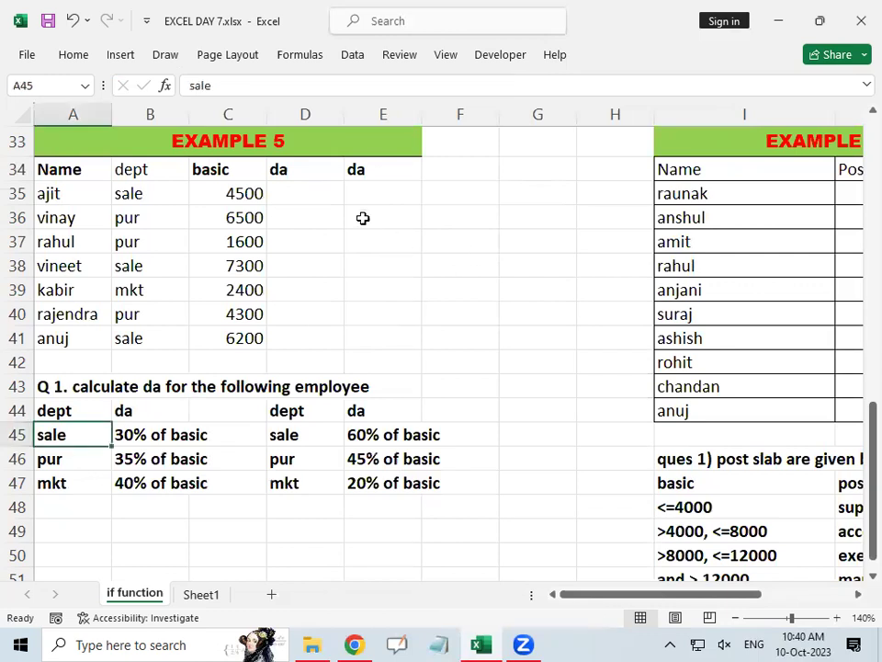
click(312, 201)
text(=)
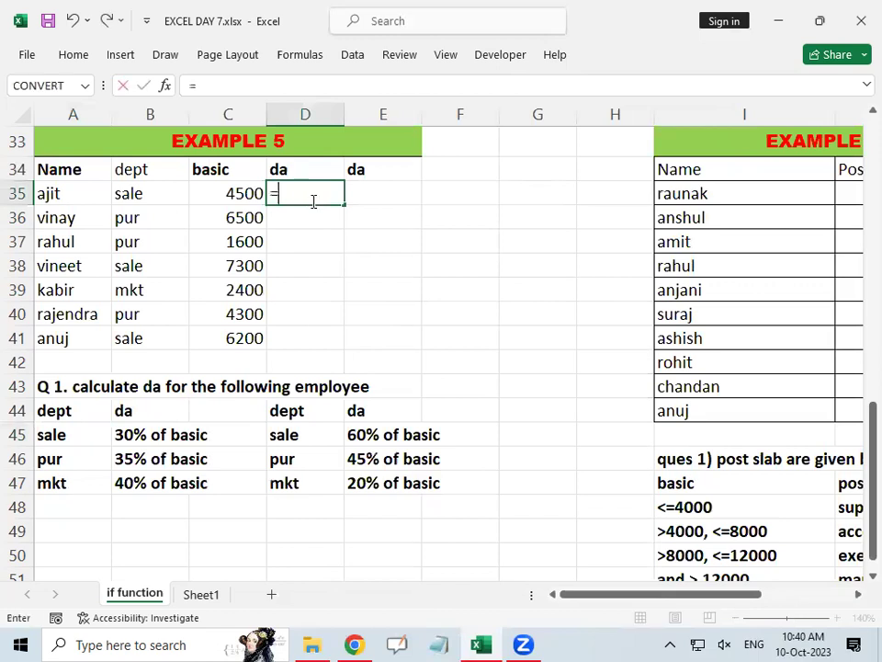
text(if()
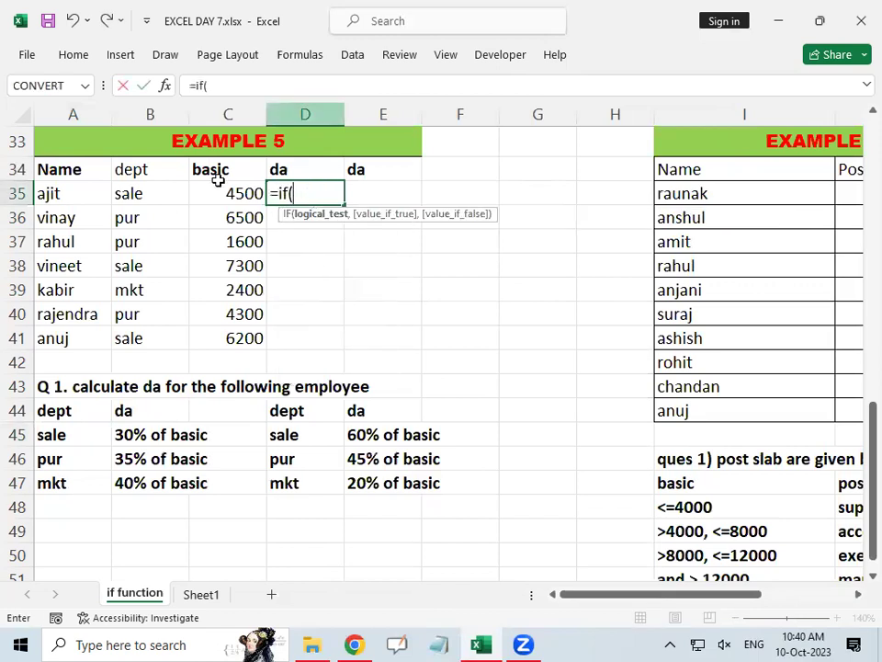
click(147, 194)
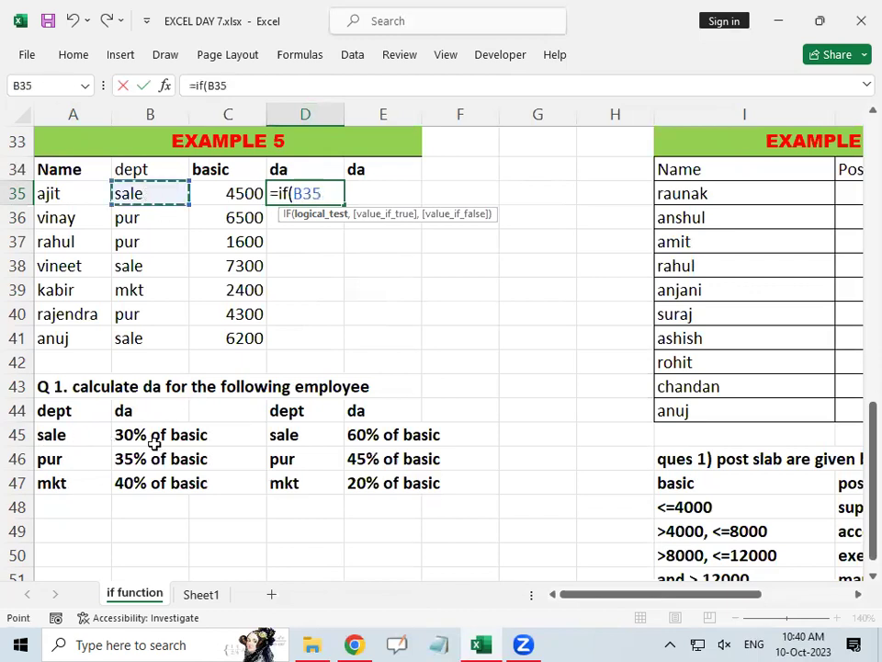
Complete the logical test in the D35 formula so that it compares B35 with "sale".
text(=)
scroll(13, 332, up, 2)
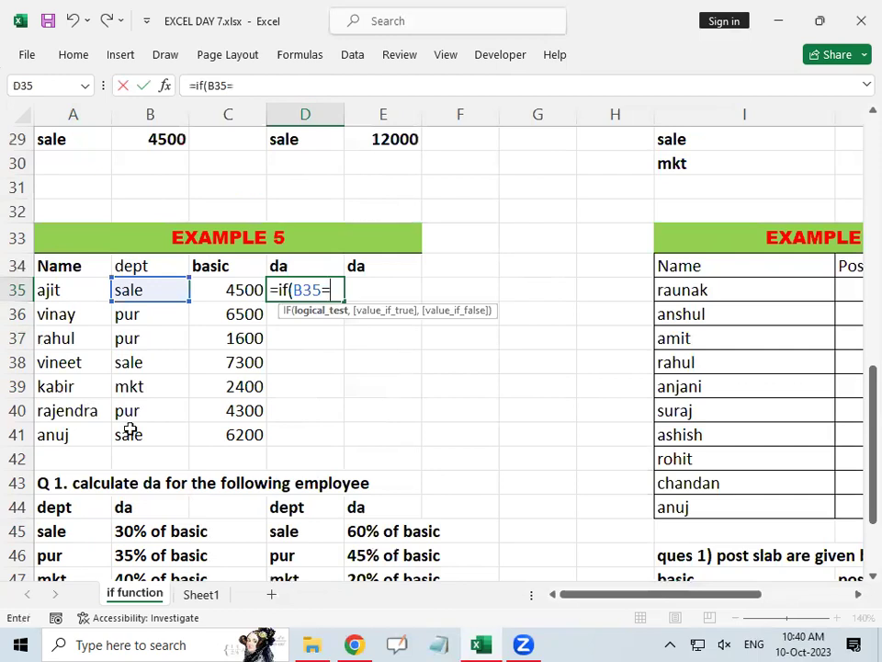
scroll(211, 445, down, 4)
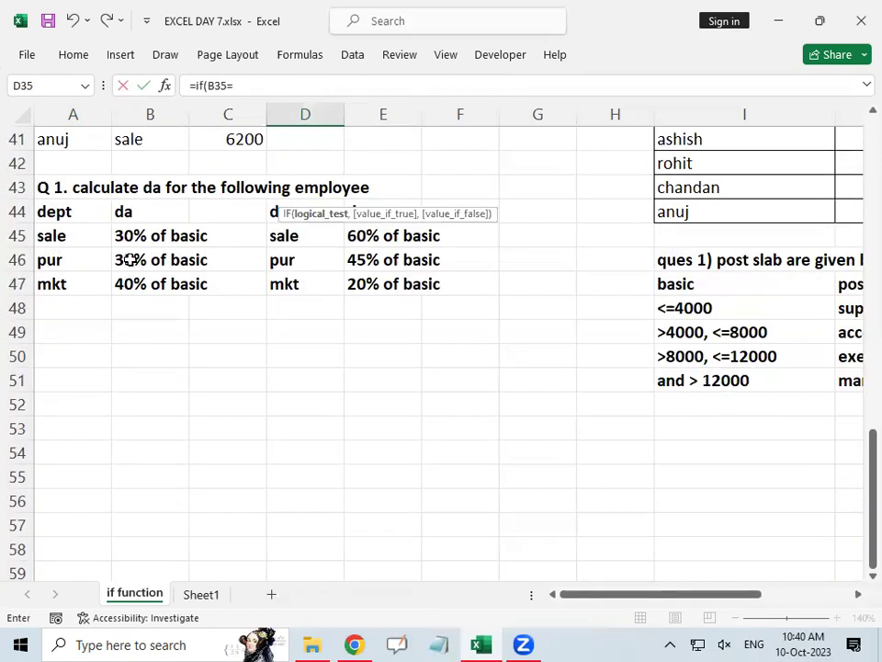
scroll(140, 198, up, 4)
text("sla)
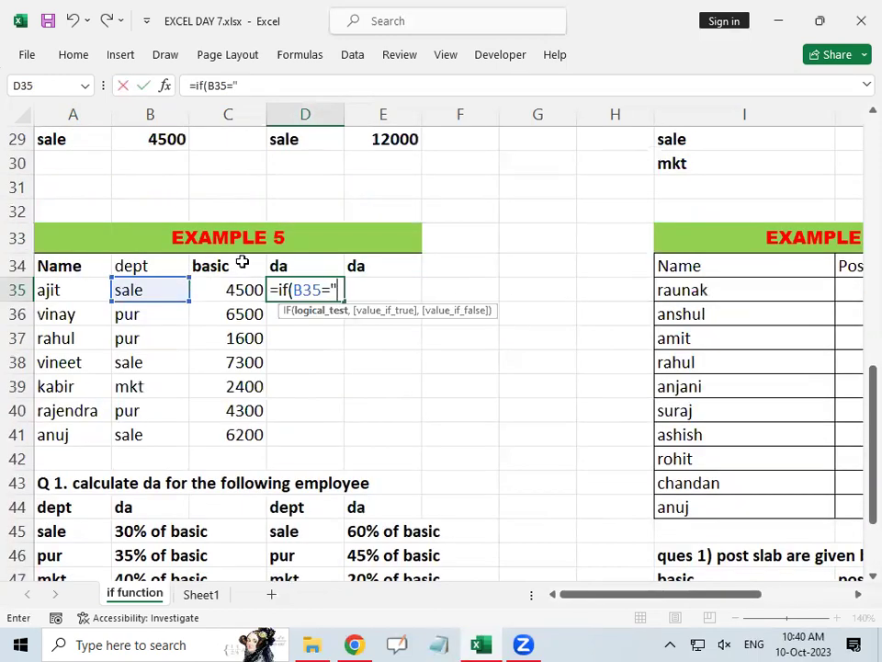
key(BackSpace)
key(BackSpace)
text(ale",)
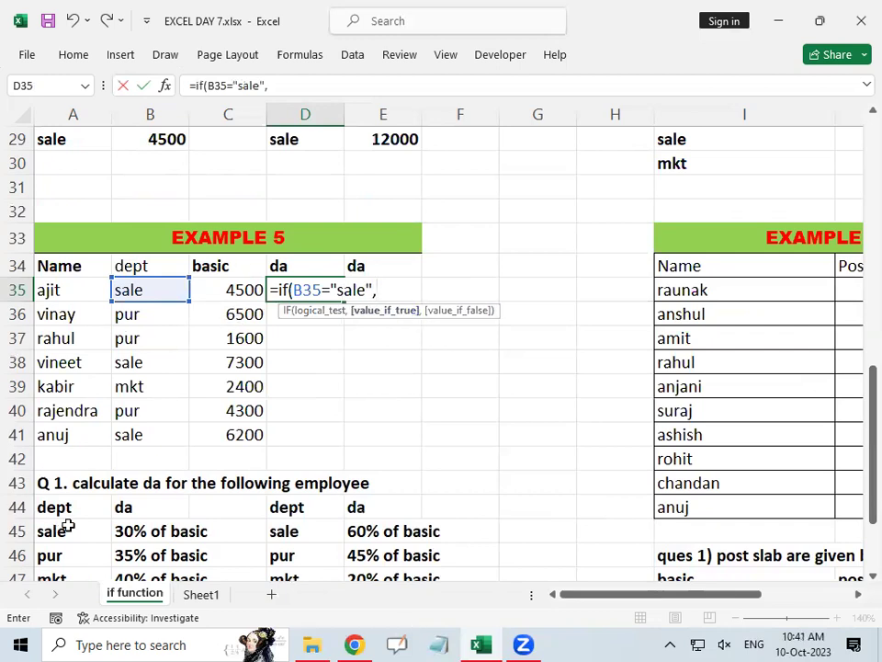
Set the true value of the D35 formula's first IF to C35*30%.
scroll(226, 482, down, 3)
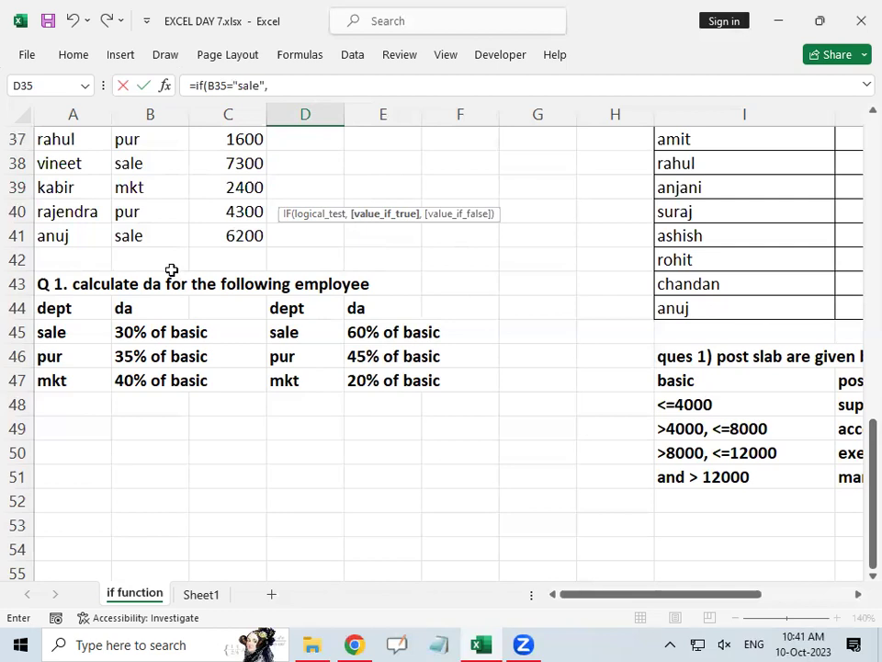
scroll(240, 287, up, 3)
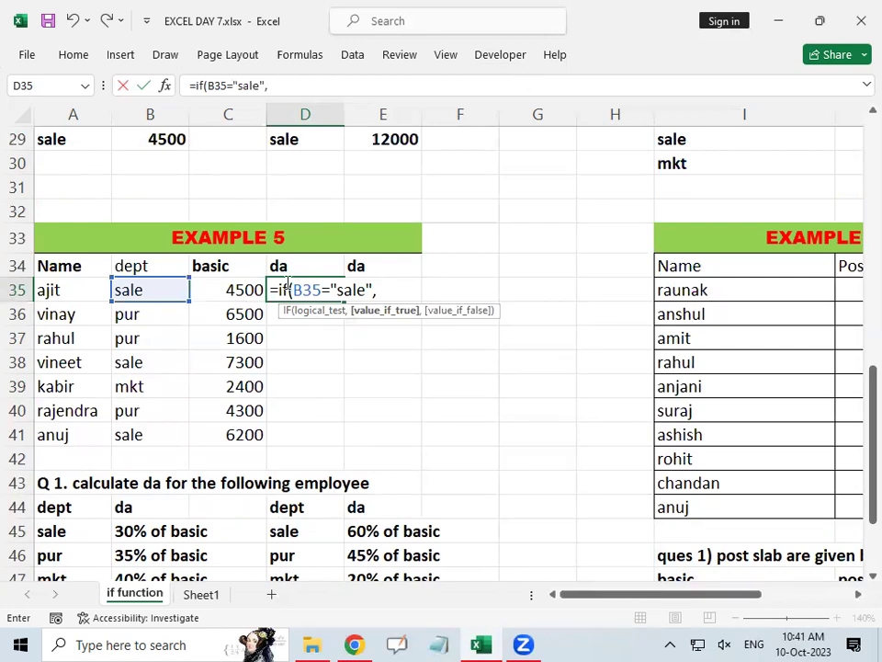
click(246, 290)
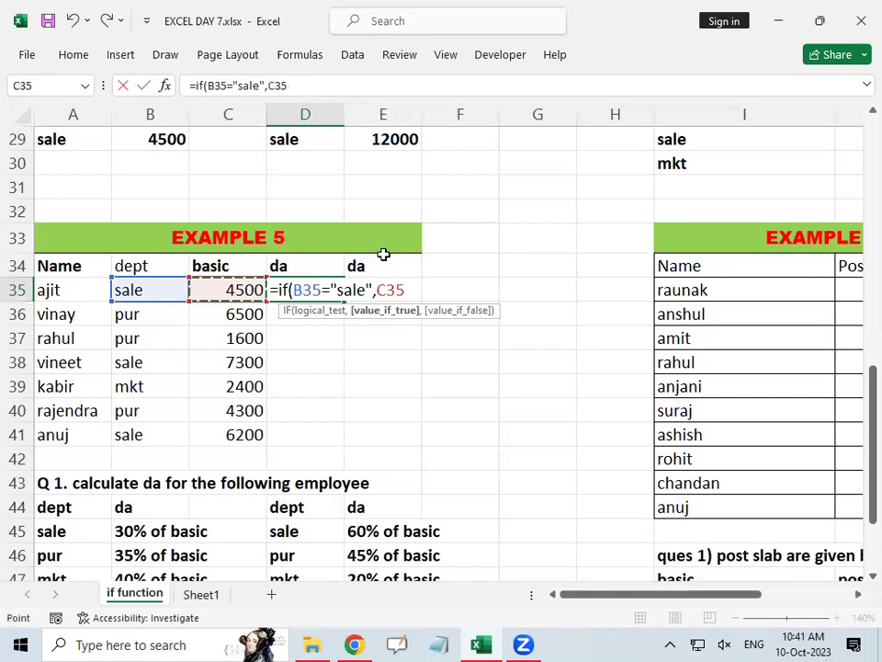
text(*30%)
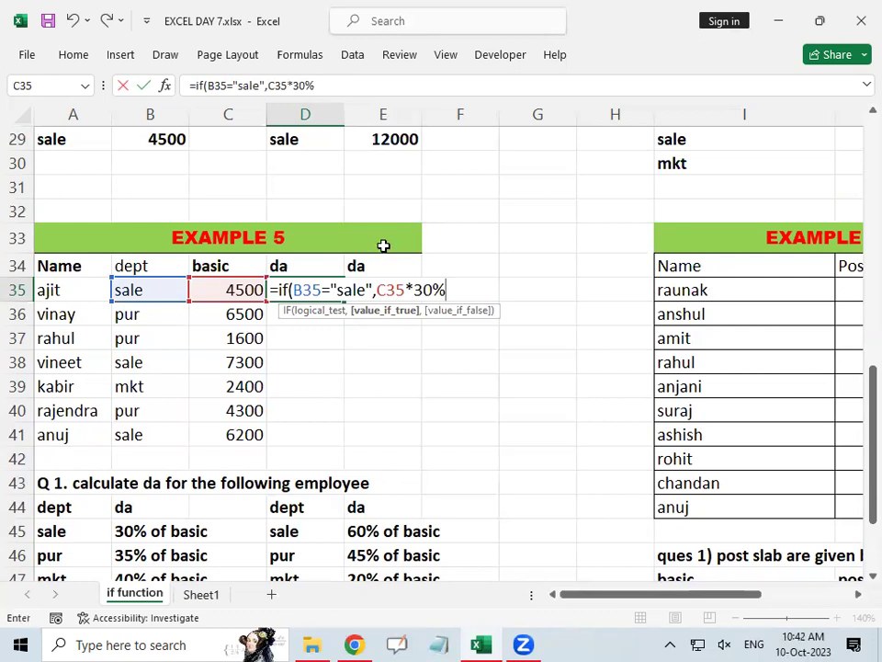
text(,)
Nest a second IF in the D35 formula that returns C35*35% when B35 equals "pur".
scroll(276, 328, down, 4)
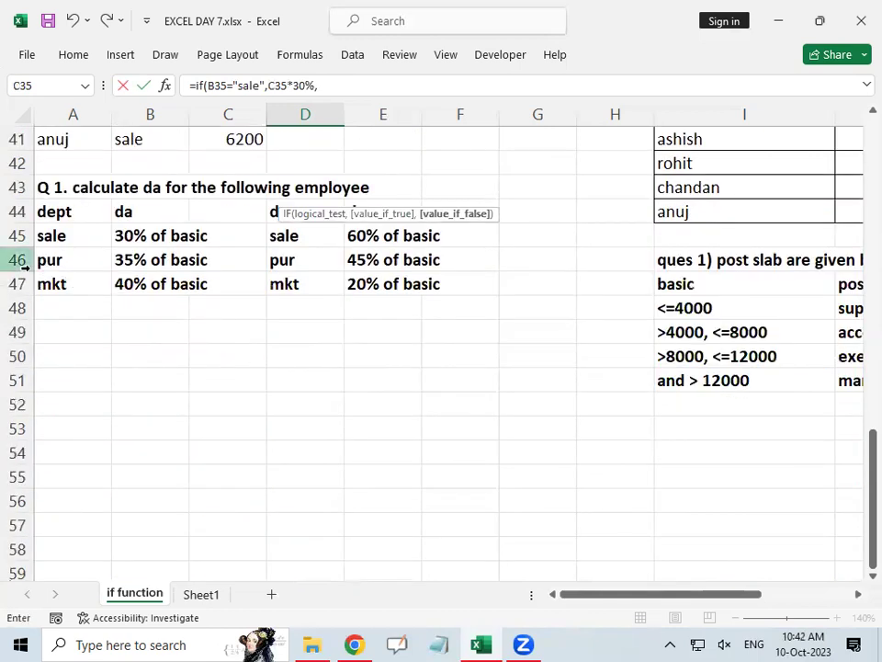
scroll(276, 248, up, 4)
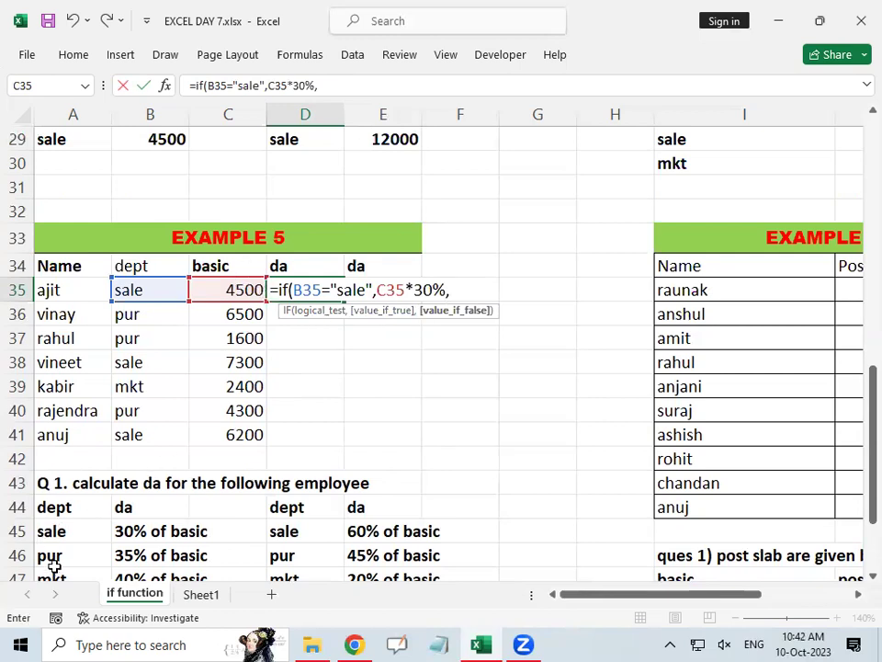
scroll(65, 546, down, 1)
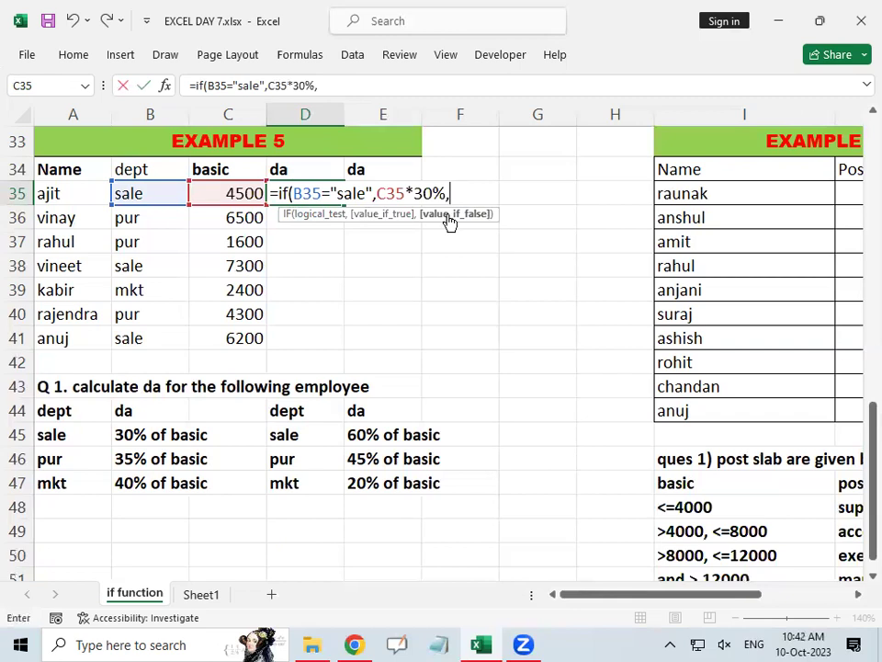
text(if()
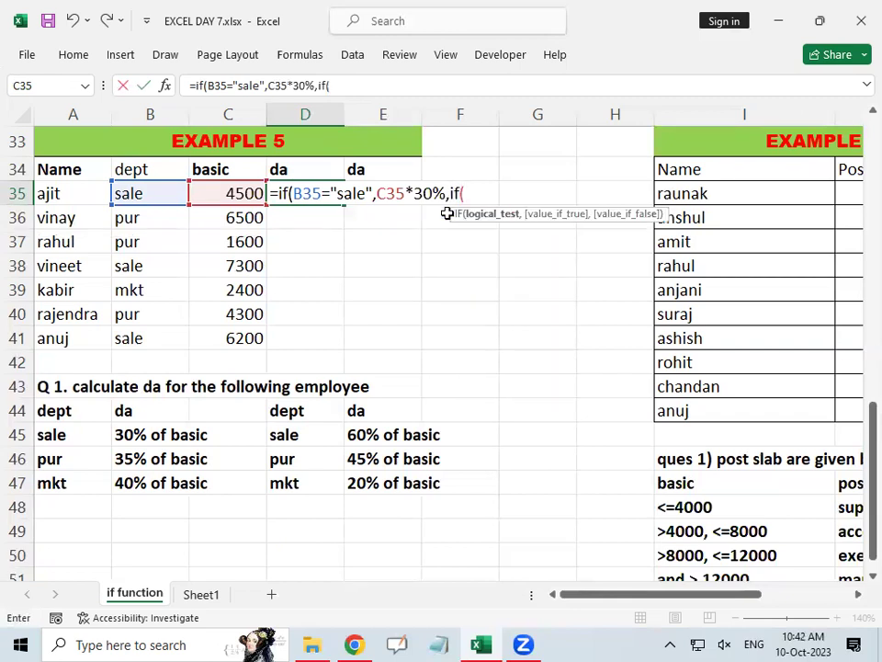
click(142, 196)
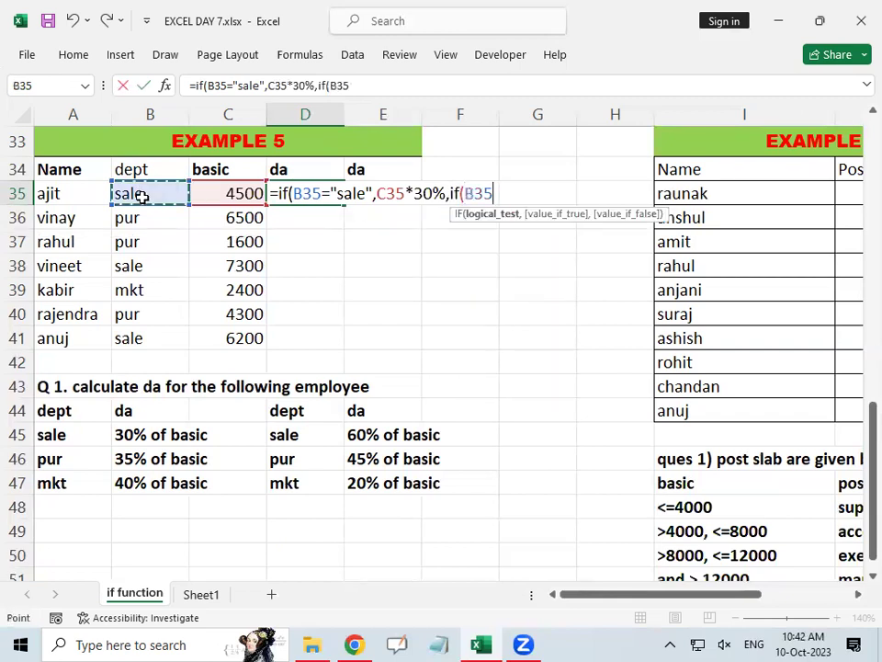
text(=)
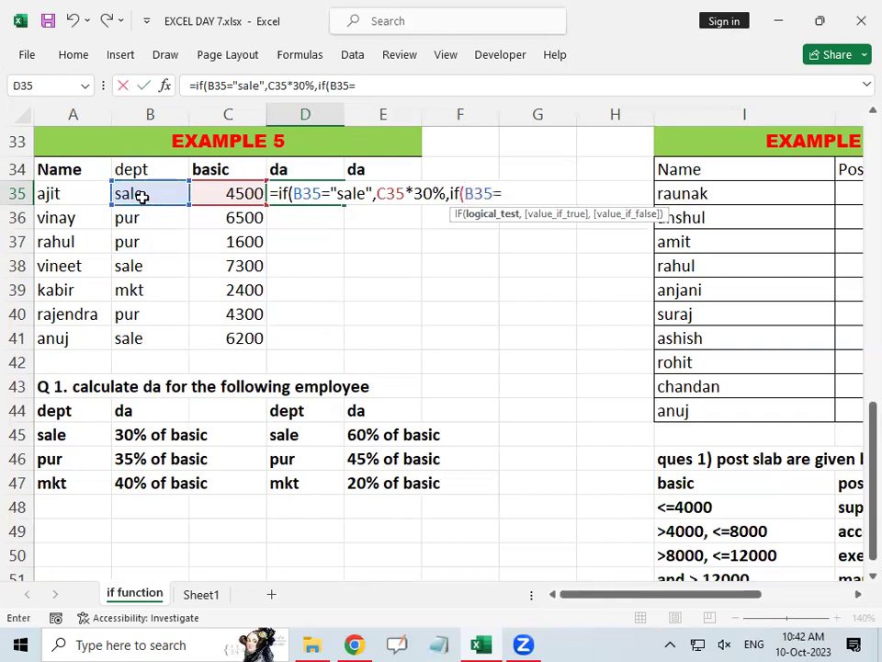
text("pur",)
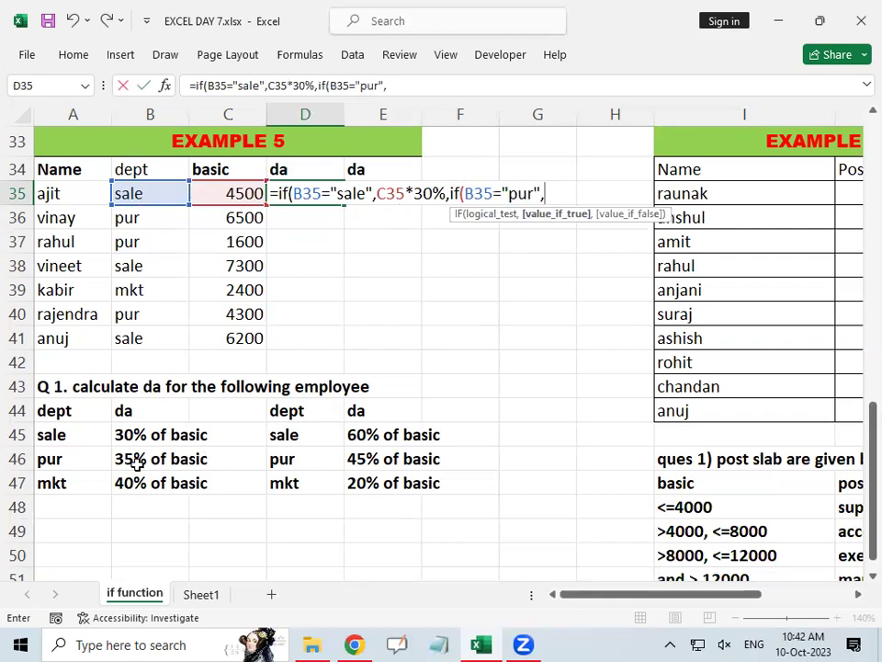
click(222, 194)
text(*3)
text(5*35)
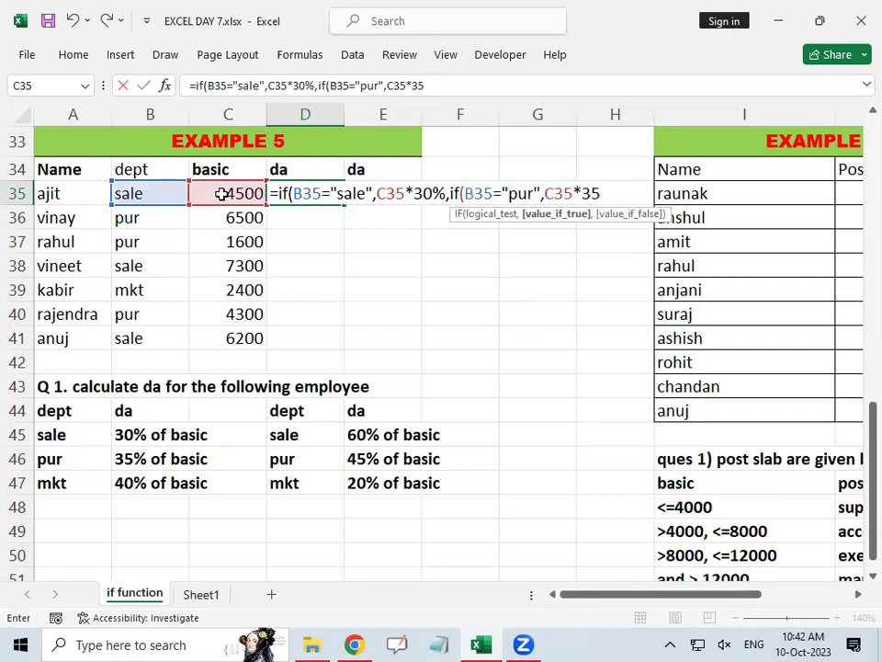
text(%,)
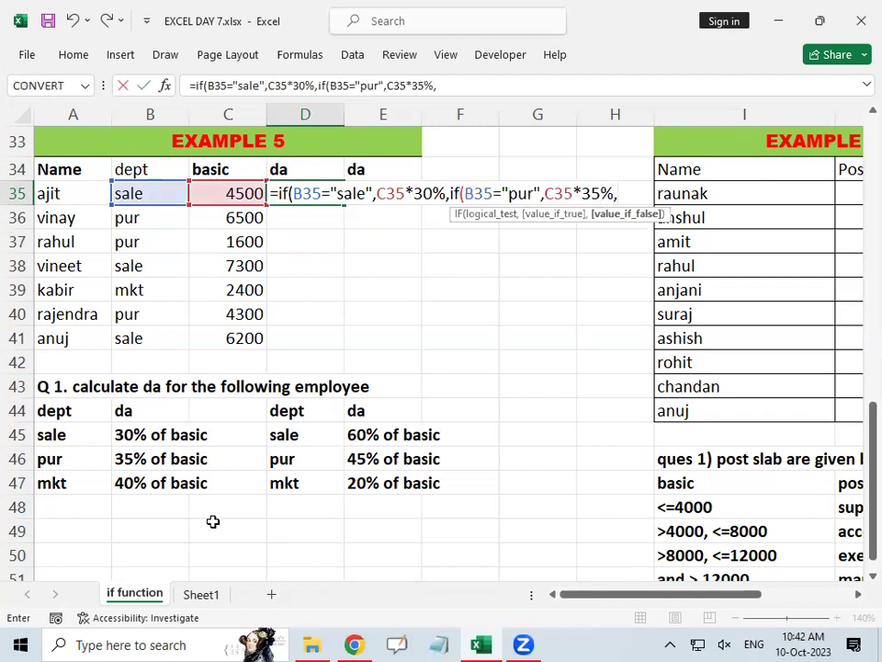
Nest a third IF in the D35 formula that returns C35*40% when B35 equals "mkt".
text(if()
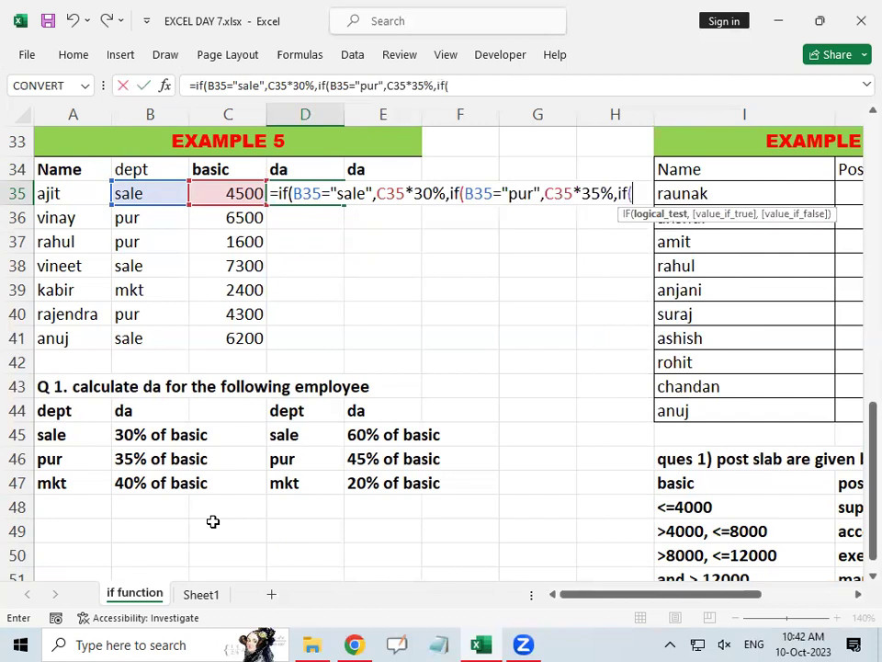
click(136, 194)
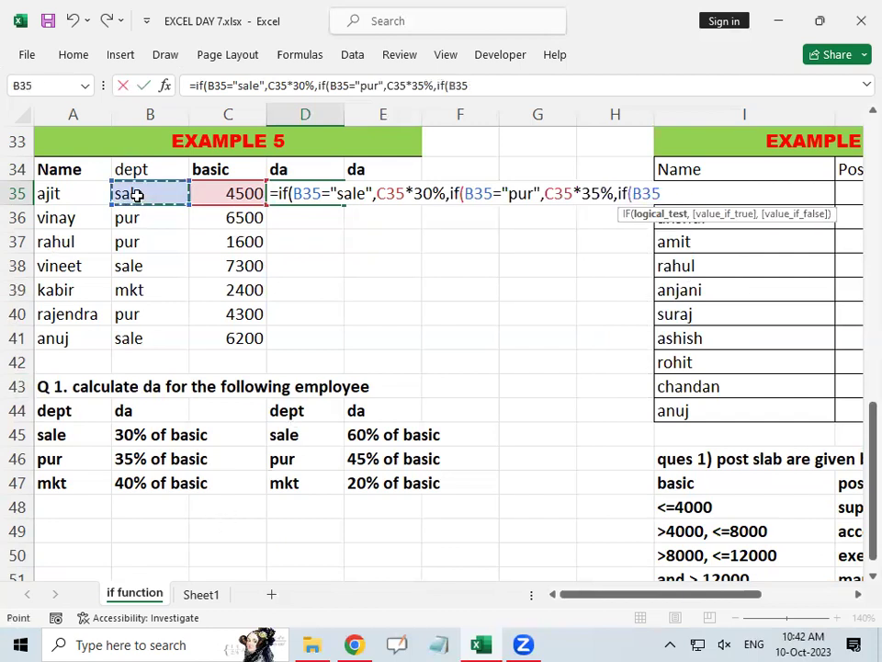
text(=)
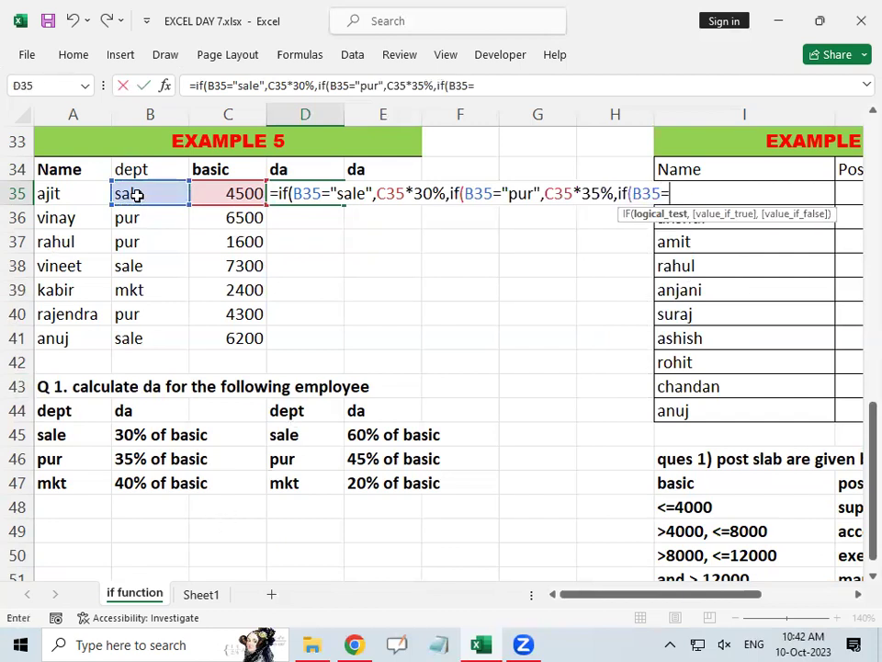
text("mkt)
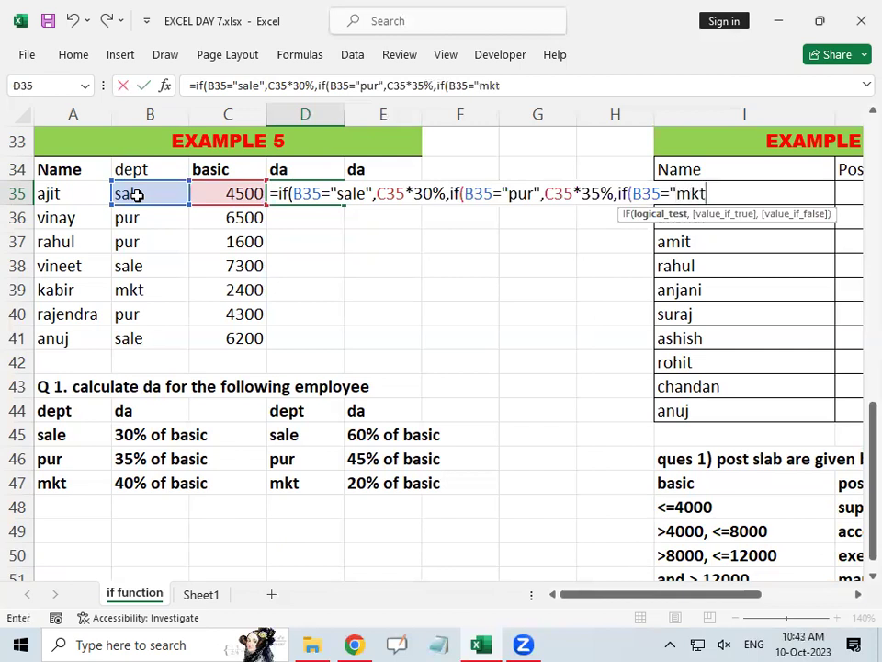
text(",)
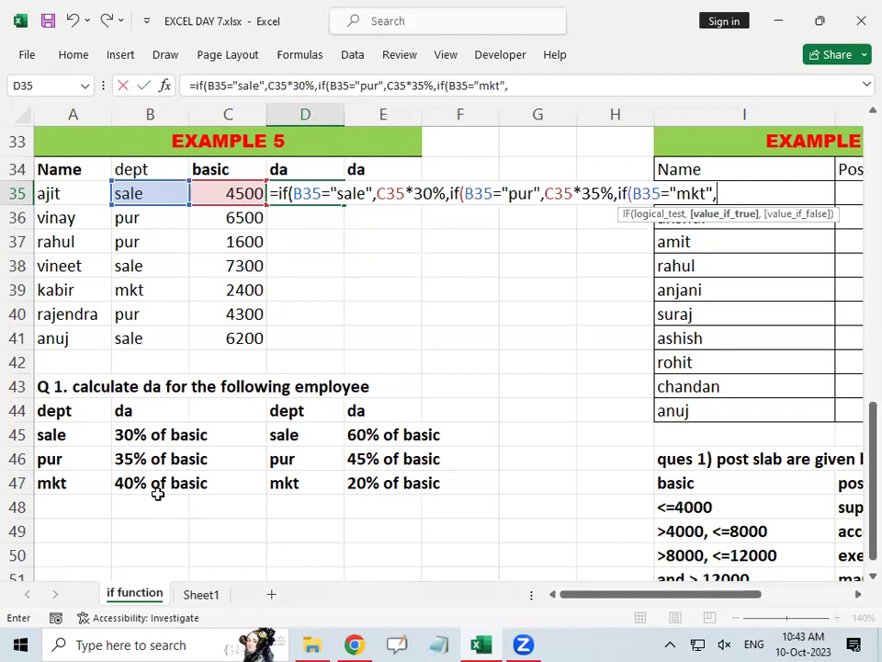
click(226, 195)
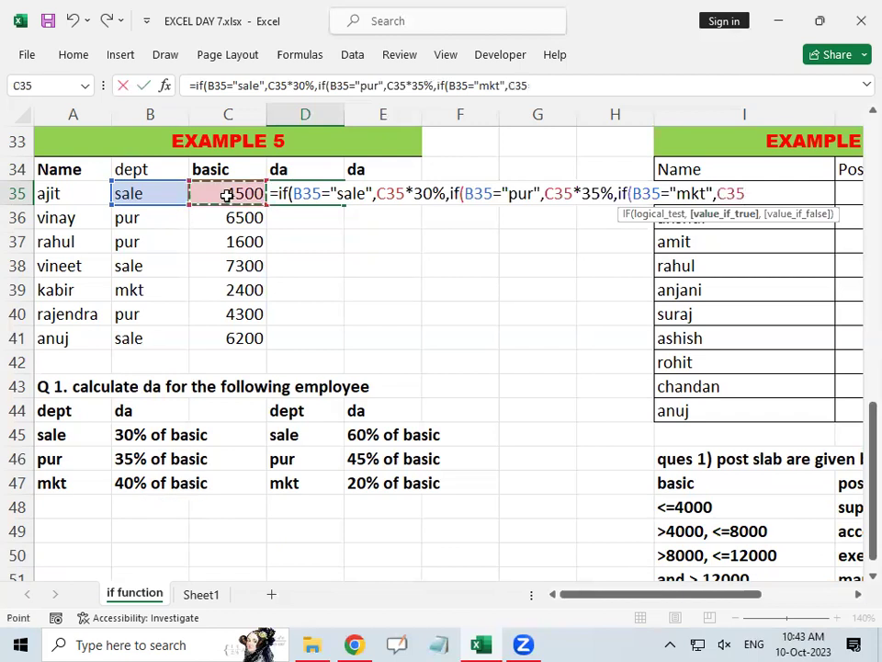
text(*40%)
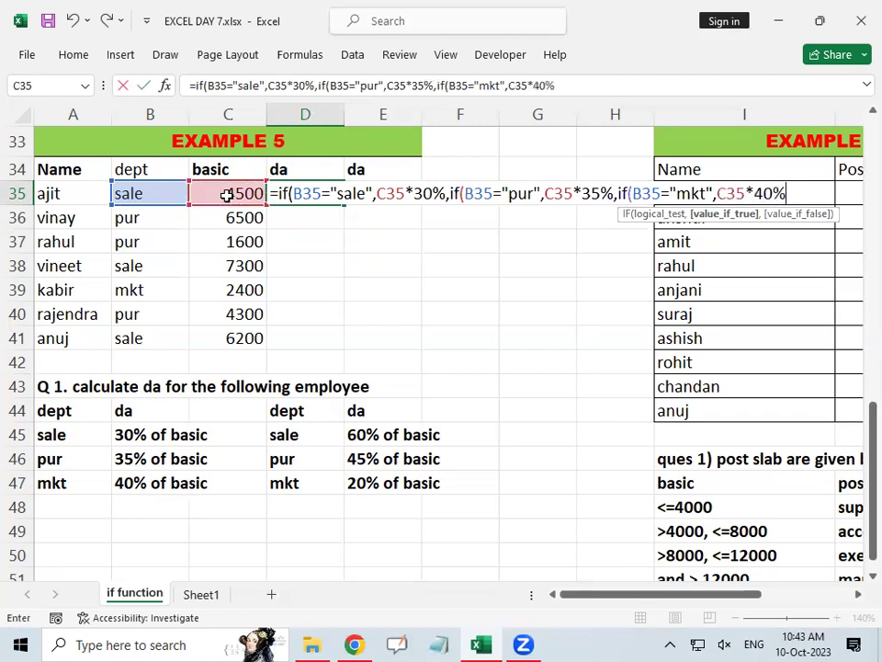
text(,)
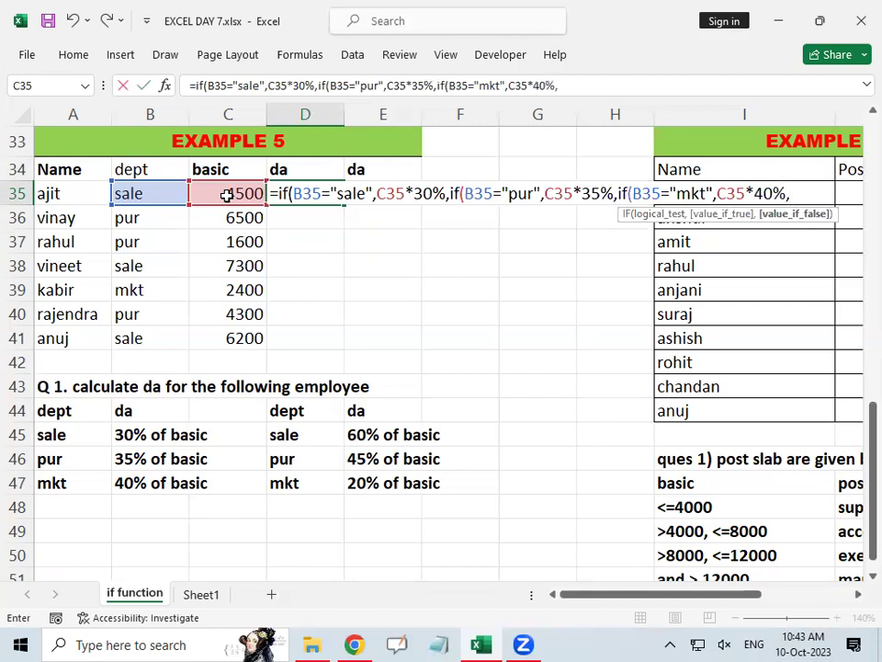
Complete the nested D35 formula with empty text as the final false value and fill it down through D41.
text(""))))
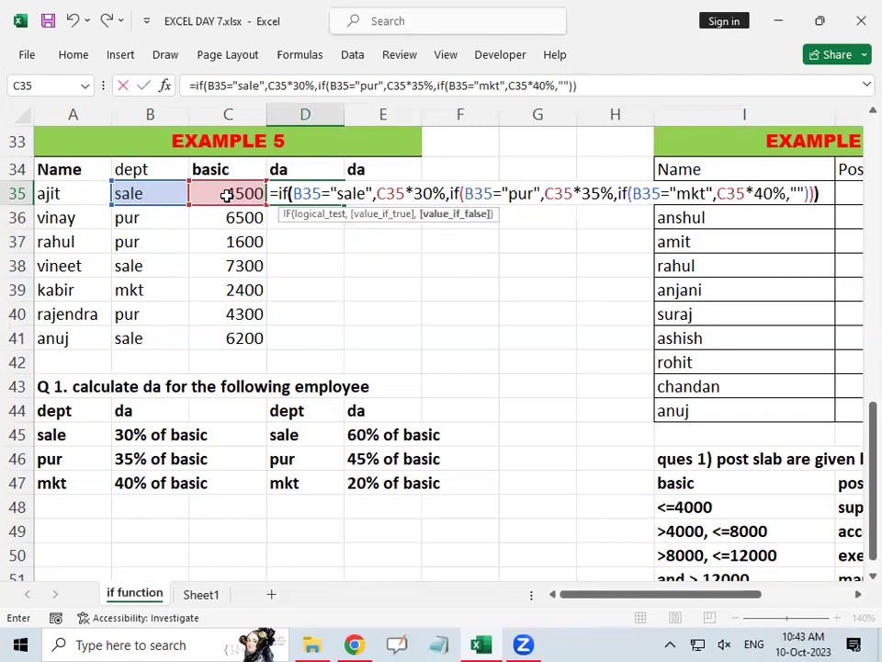
key(Return)
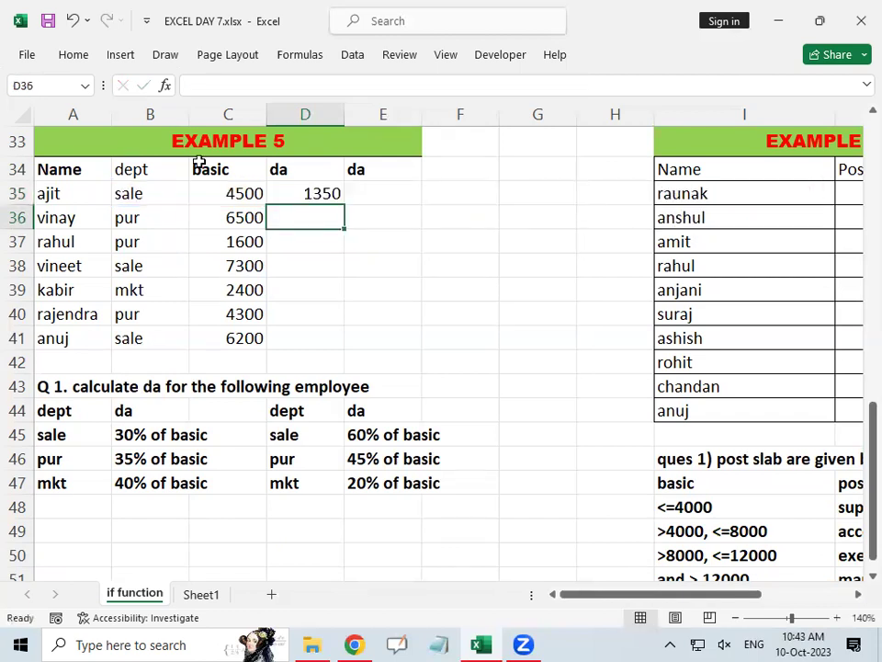
click(296, 193)
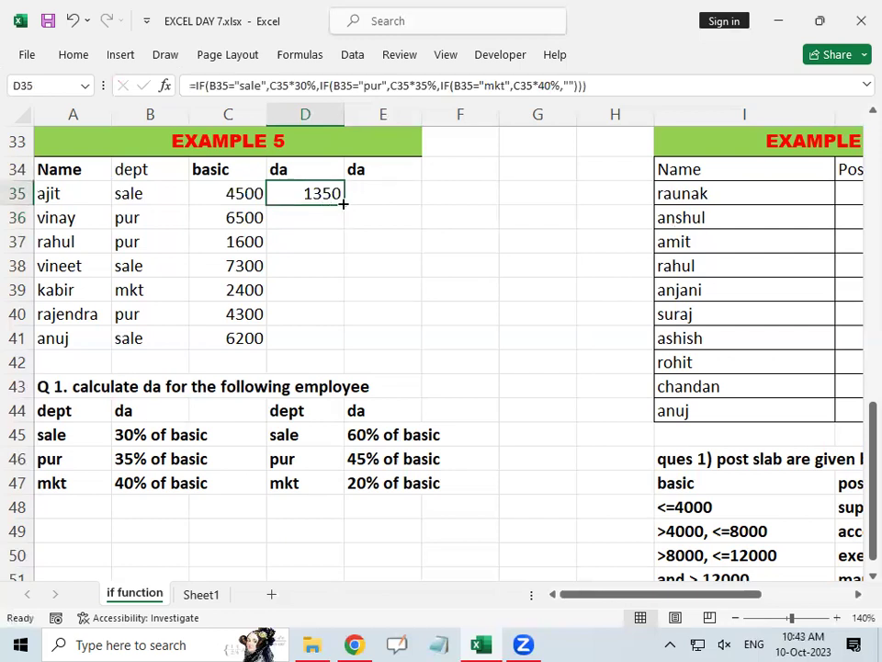
double_click(343, 204)
click(383, 208)
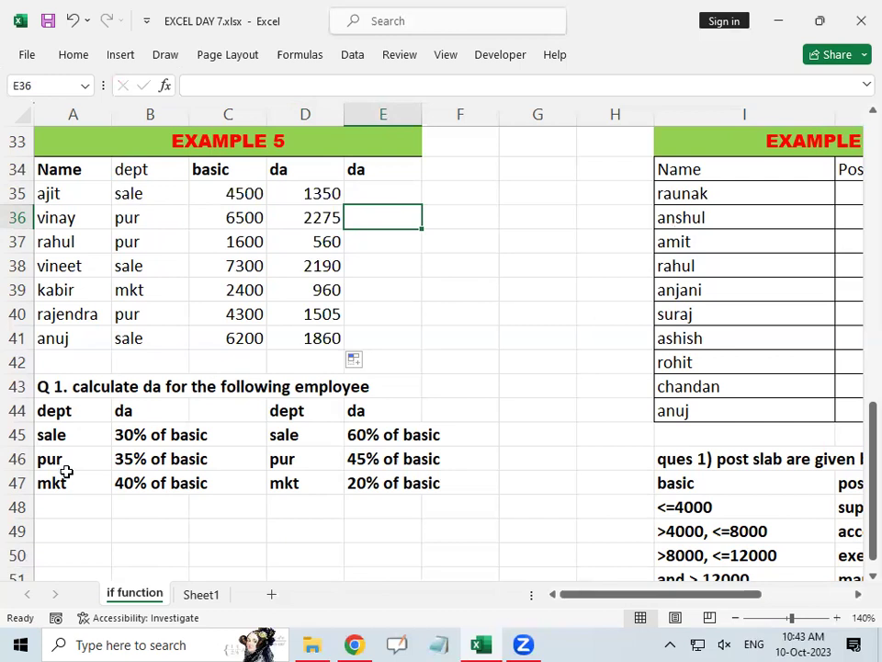
Examine Example 6's Basic column and the post slabs in I47:J51 for the supervisor, accountant, executive and manager conditions.
drag(622, 599, 745, 579)
click(565, 196)
scroll(574, 321, down, 4)
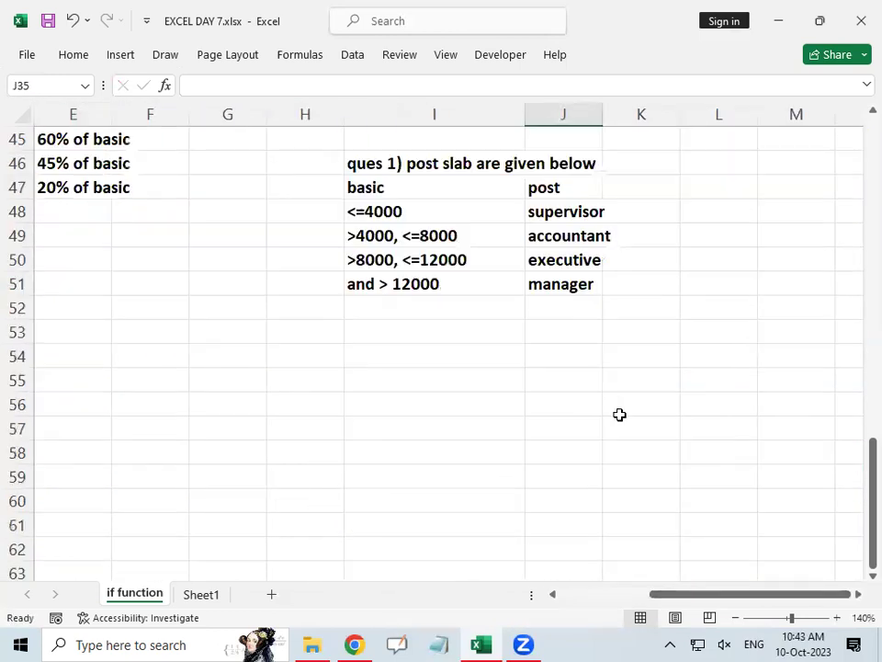
scroll(464, 297, up, 1)
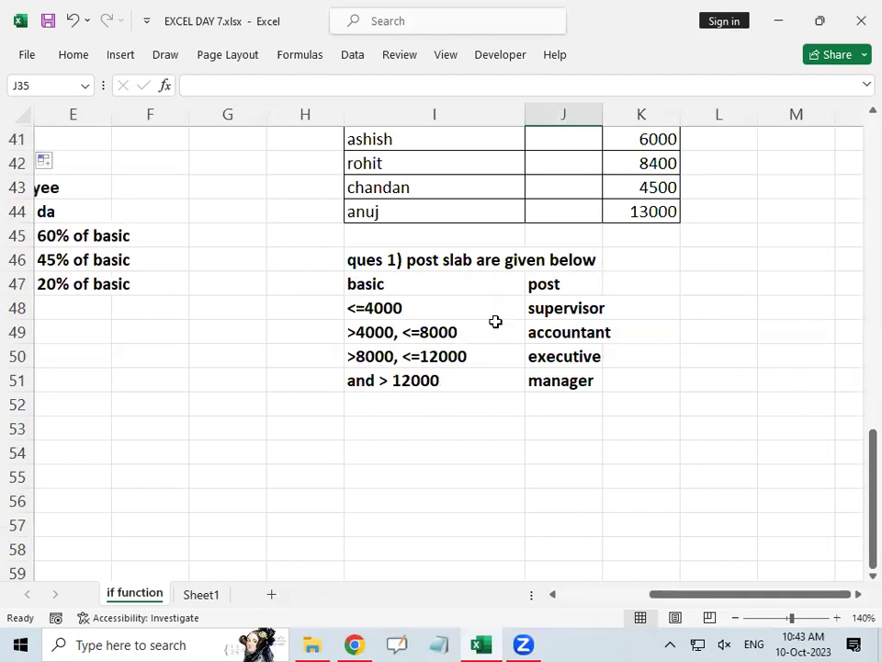
scroll(497, 334, up, 3)
scroll(464, 387, down, 3)
scroll(546, 278, up, 4)
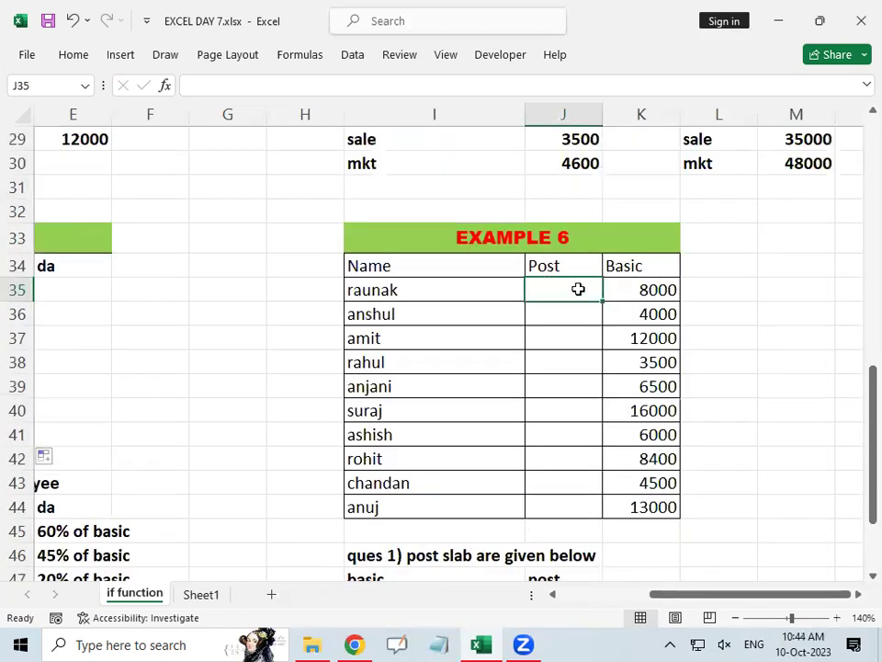
scroll(643, 290, down, 4)
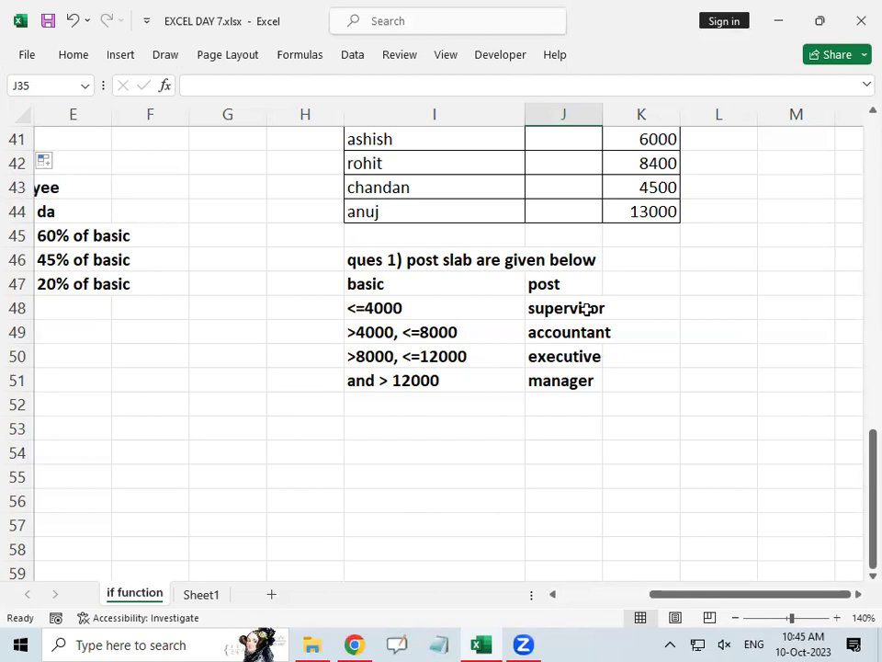
click(375, 333)
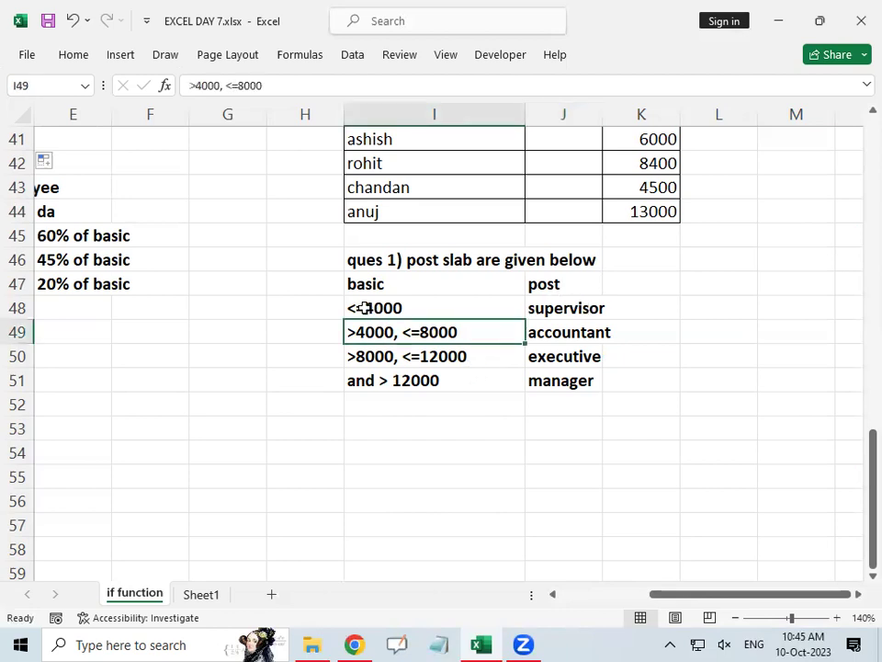
click(363, 308)
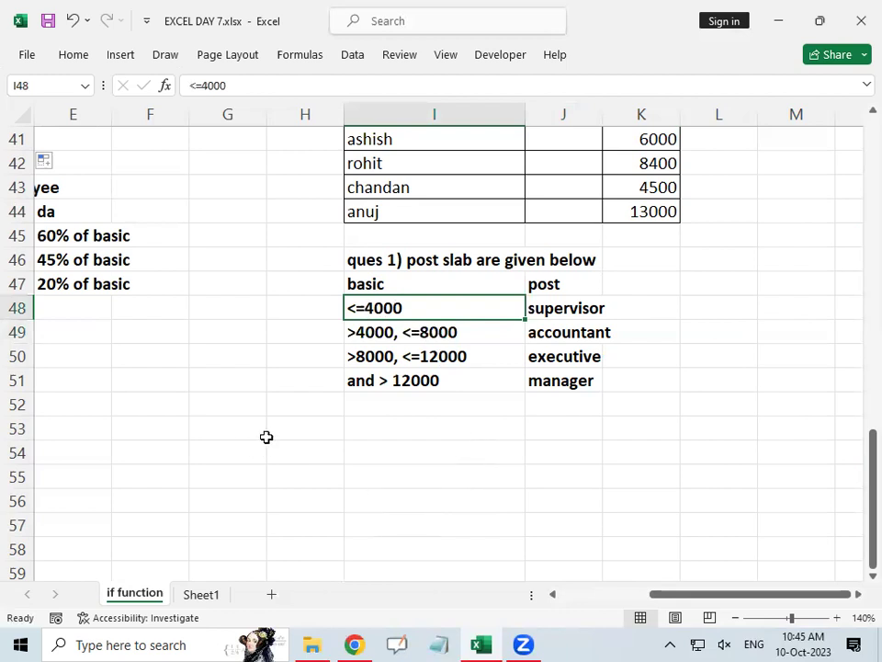
Start an IF formula in J35 with the logical test K35<=4000.
scroll(331, 437, up, 3)
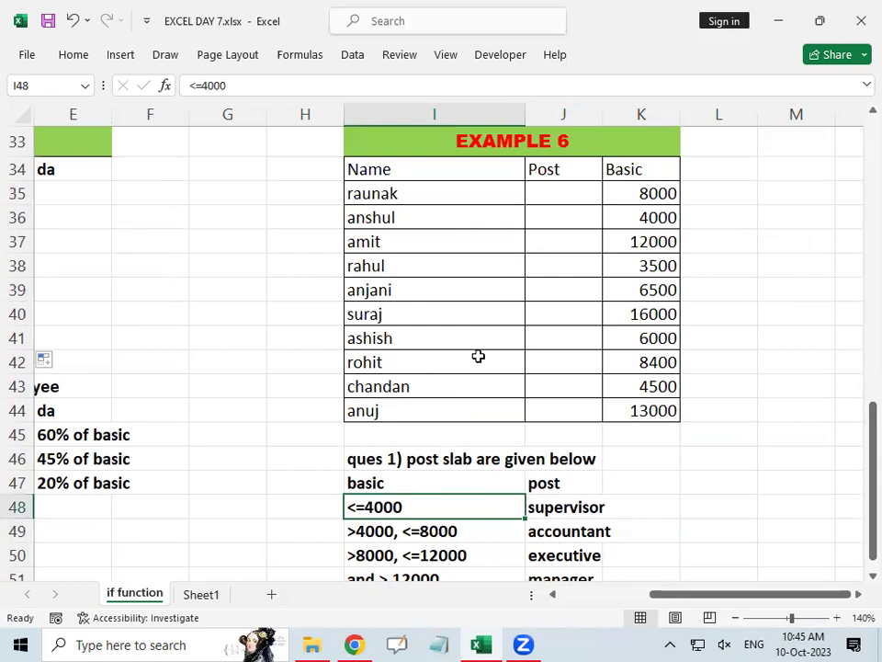
click(554, 192)
text(=)
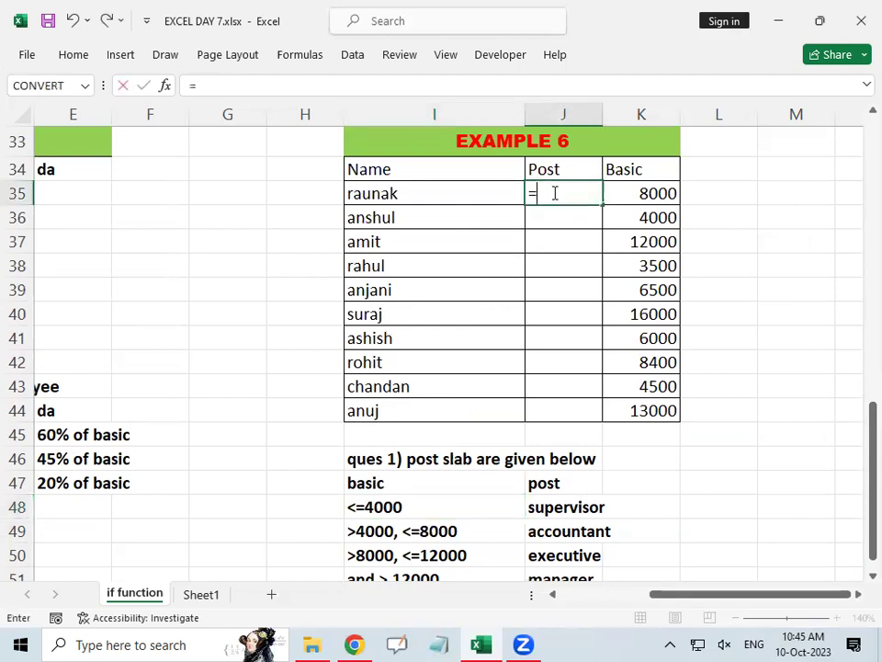
text(if()
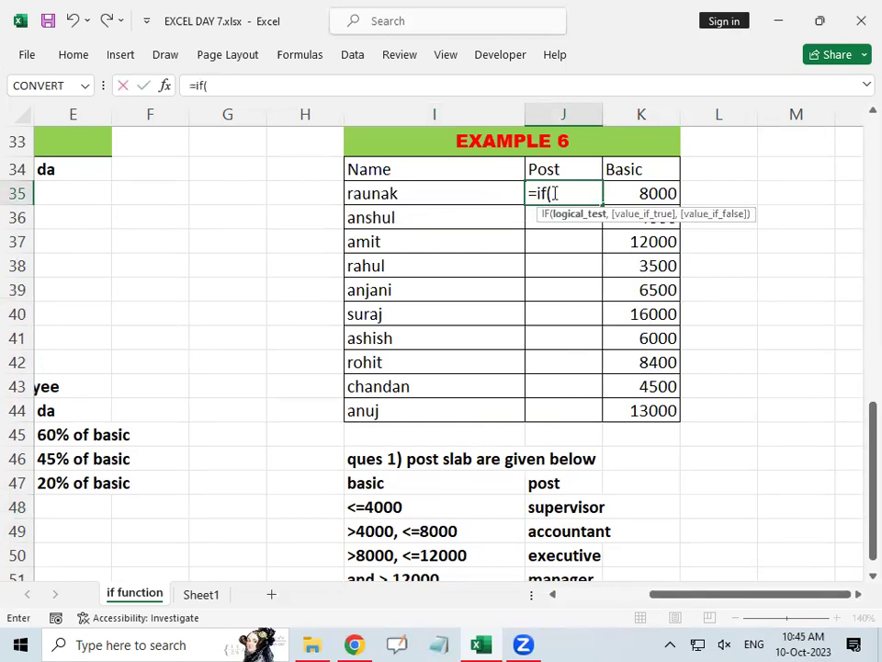
click(646, 192)
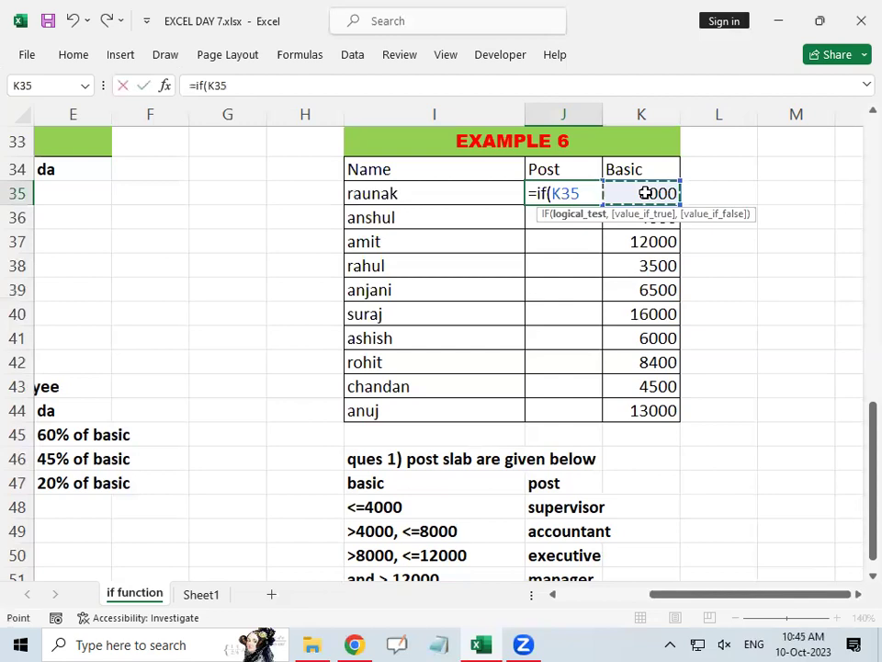
text(<=40)
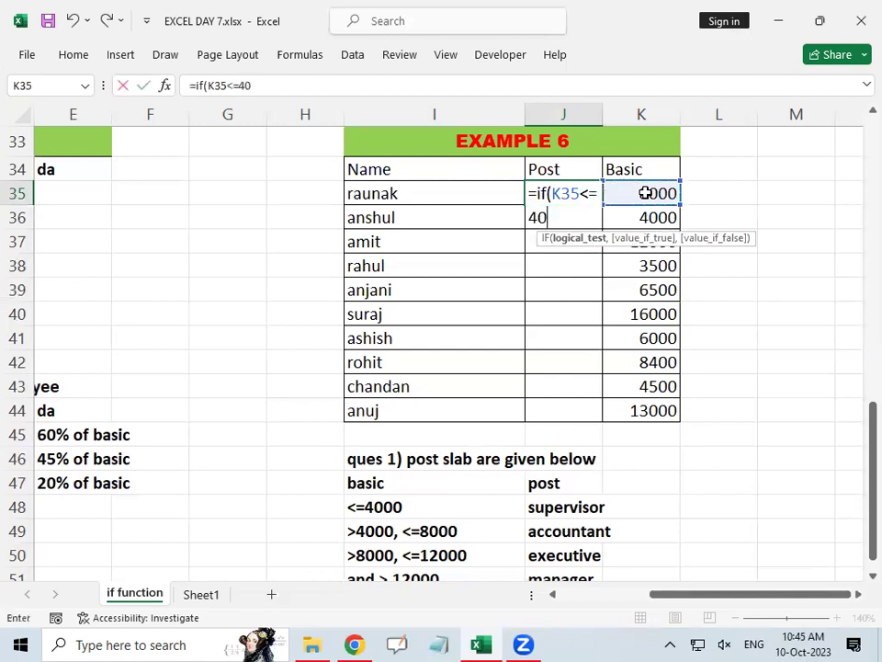
text(00,)
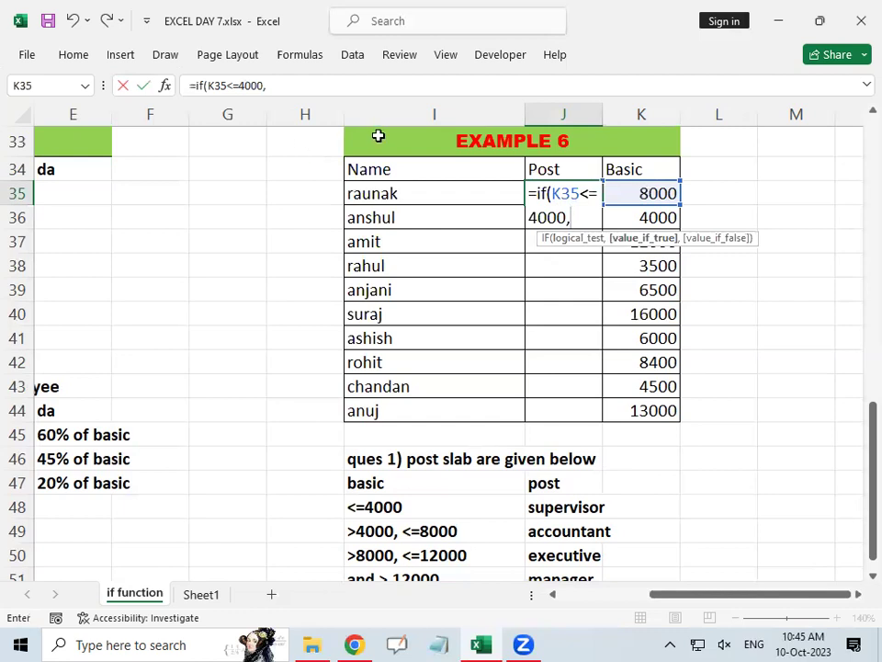
Set the true value of the J35 formula's first IF to "supervisor".
scroll(378, 136, down, 3)
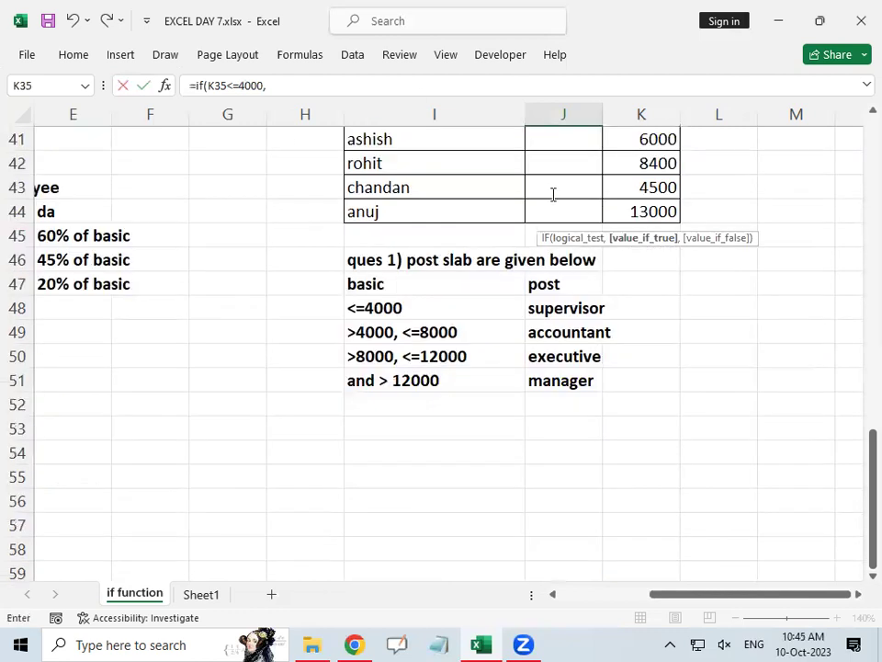
scroll(571, 512, up, 3)
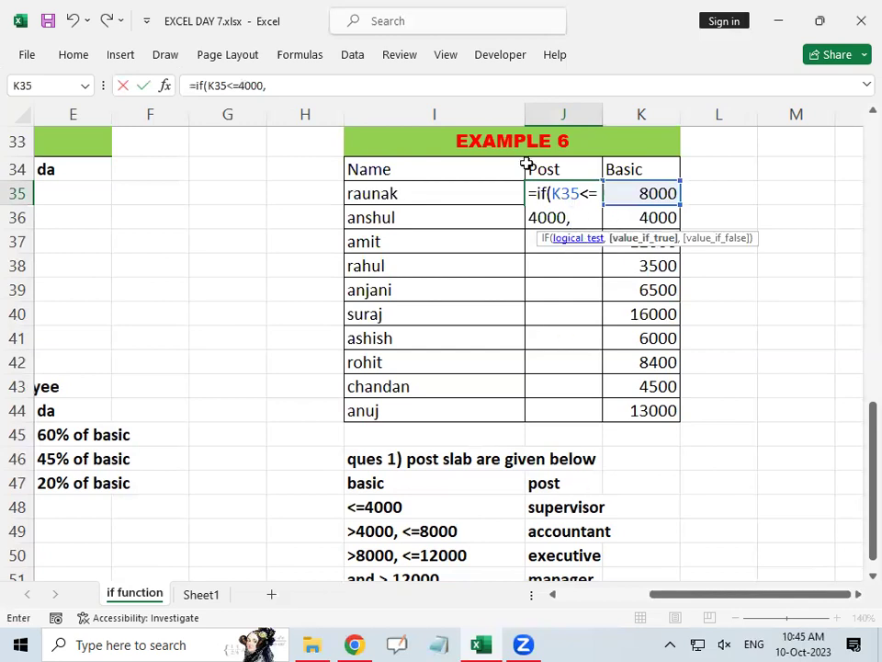
text(")
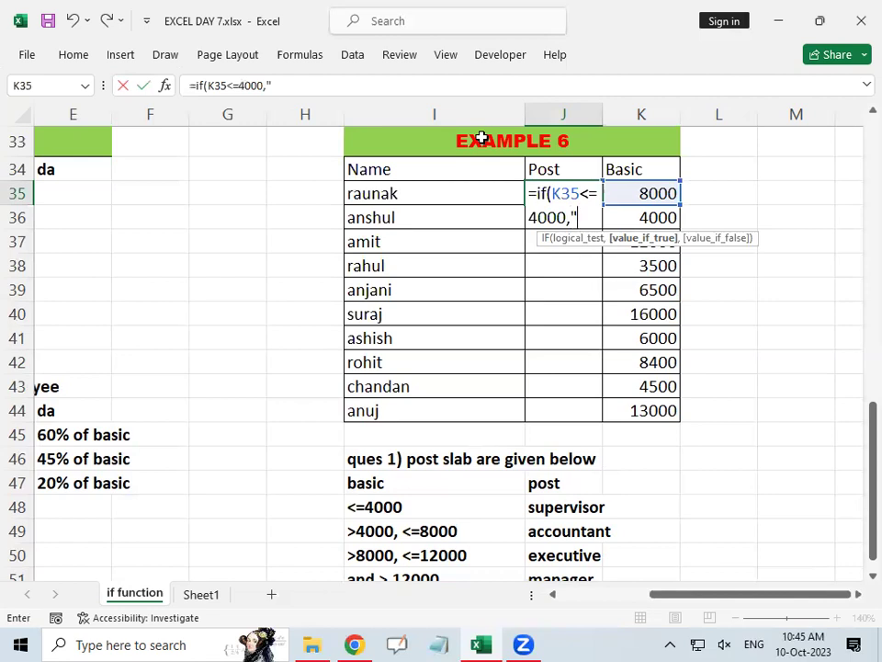
text(supo)
key(BackSpace)
text(ervi)
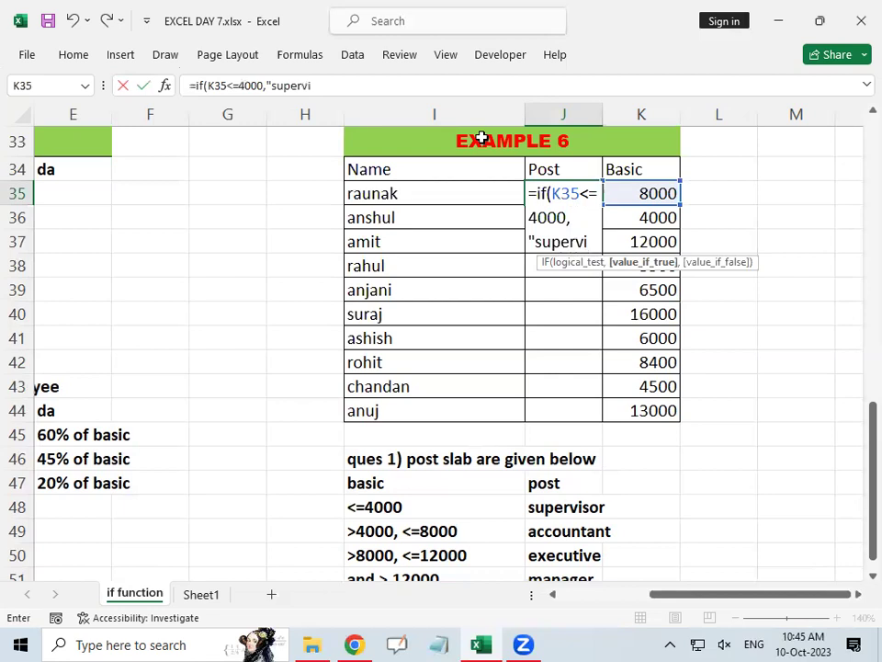
text(sor)
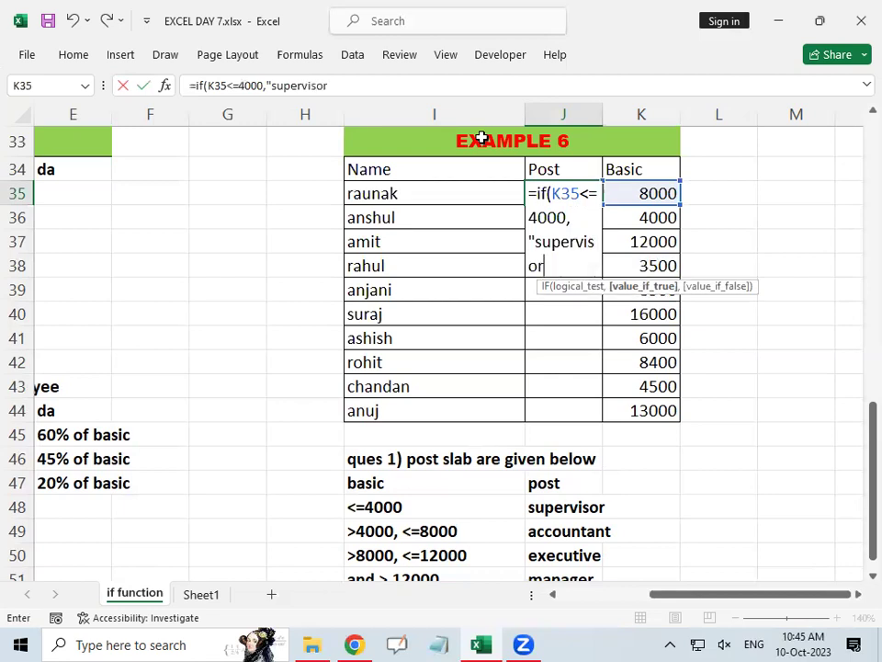
text(",)
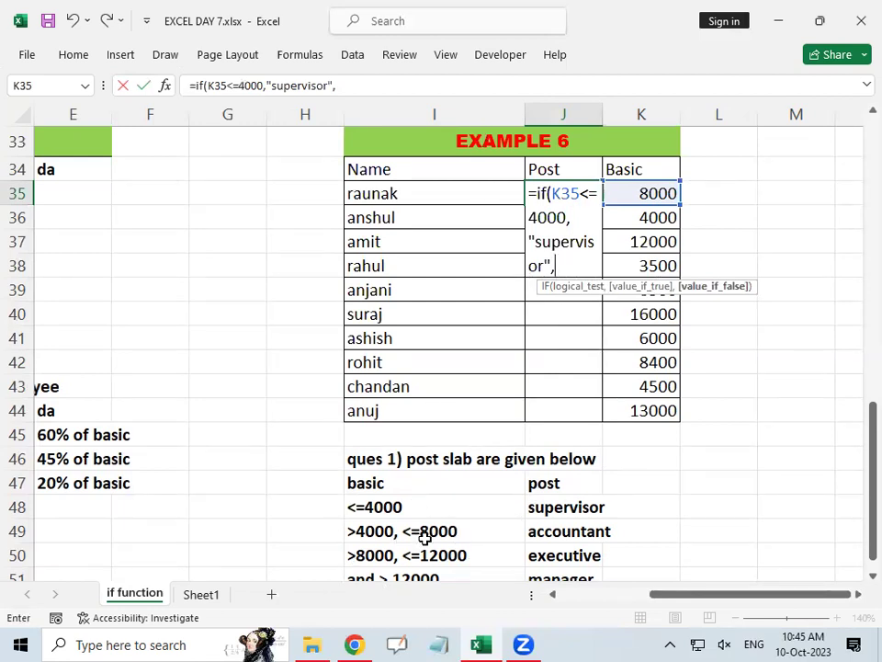
Review the post slabs below Example 6 against the first IF condition in the unfinished J35 formula.
scroll(473, 469, down, 1)
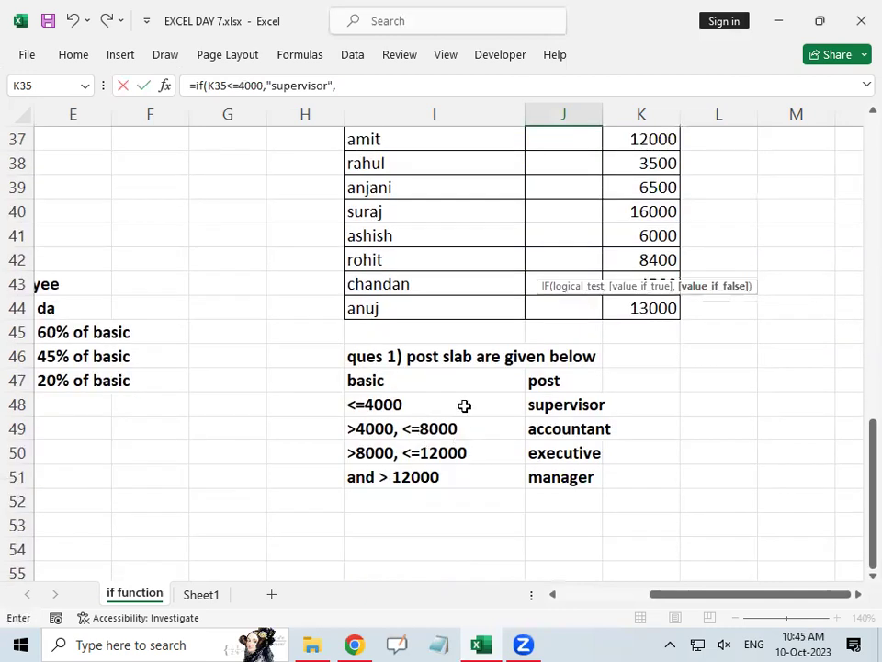
scroll(478, 396, up, 7)
scroll(532, 441, down, 4)
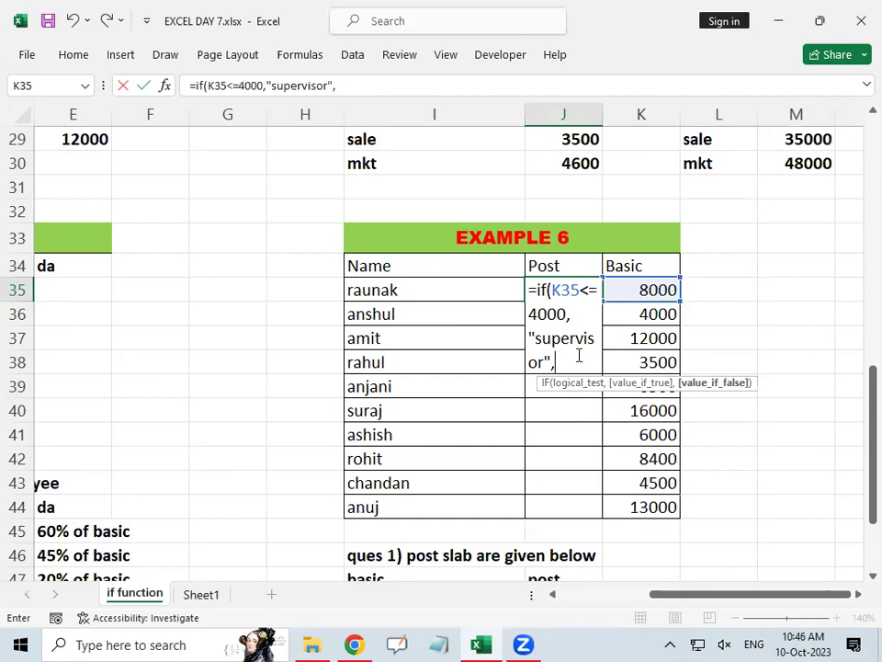
scroll(542, 349, down, 4)
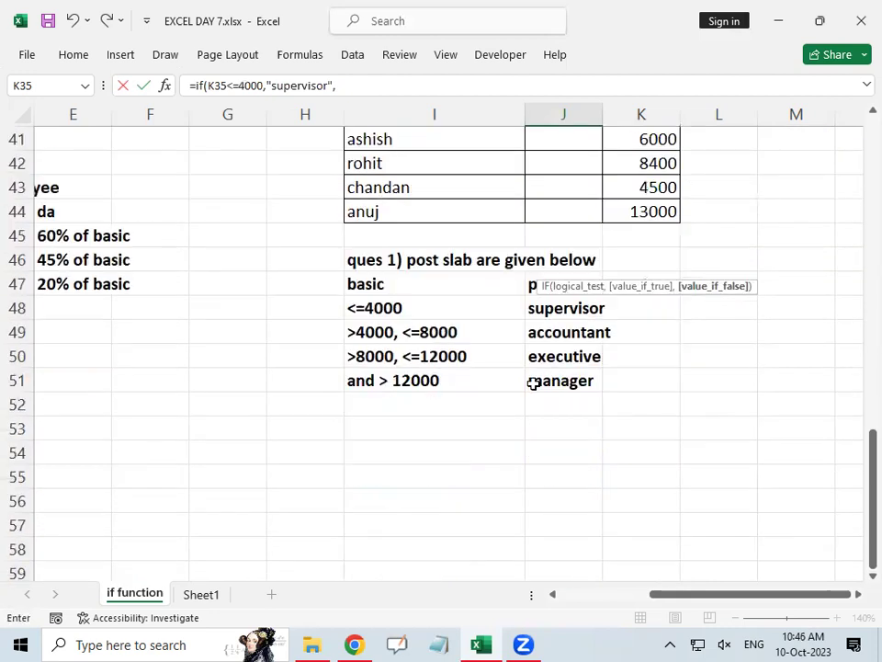
scroll(432, 292, up, 3)
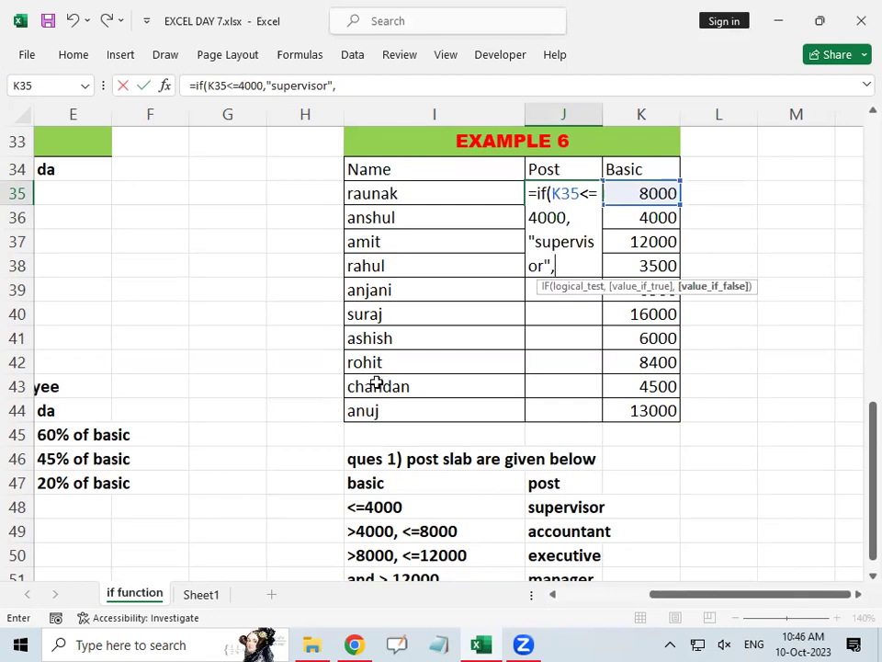
scroll(529, 334, up, 2)
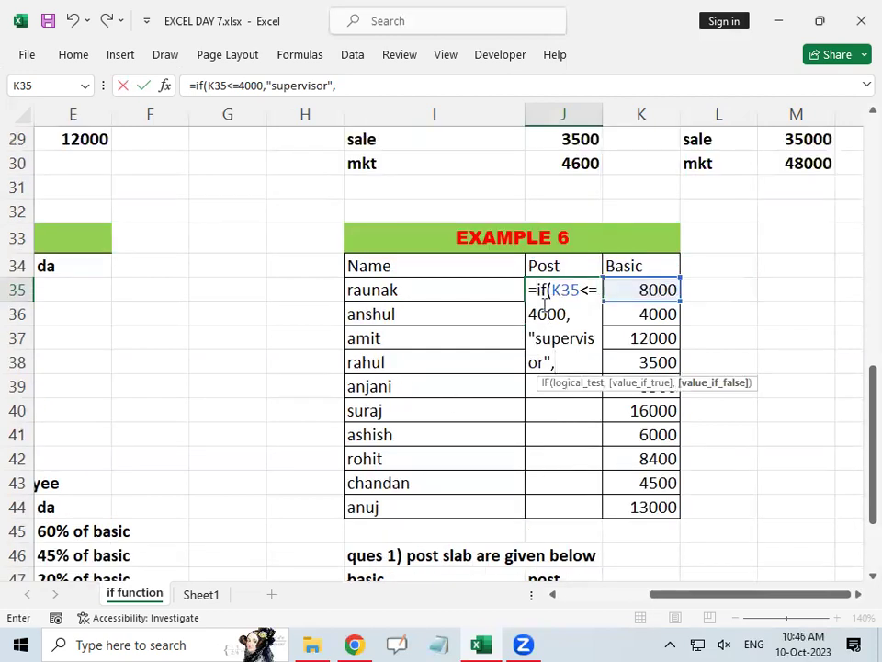
drag(551, 289, 580, 311)
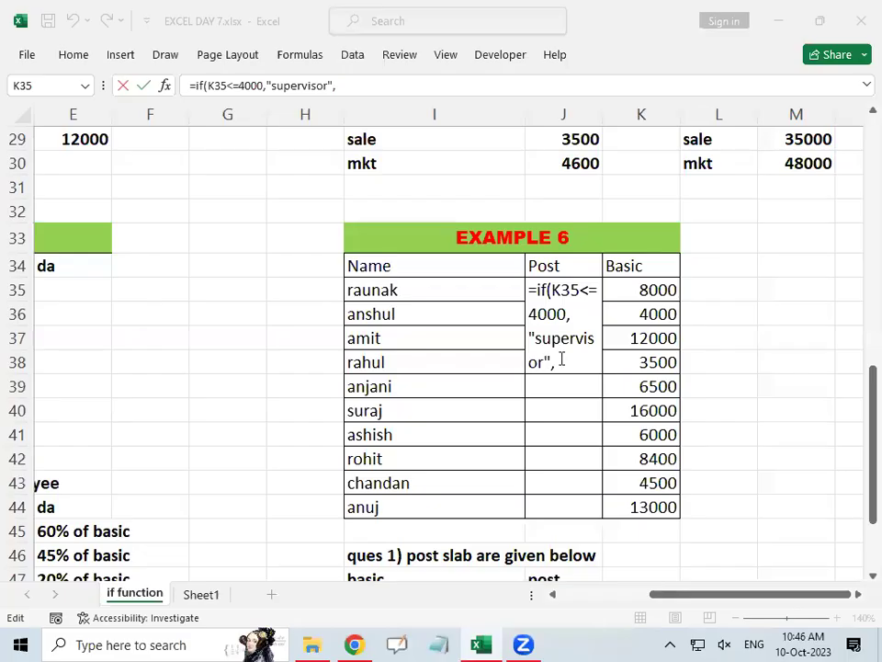
click(566, 362)
click(565, 362)
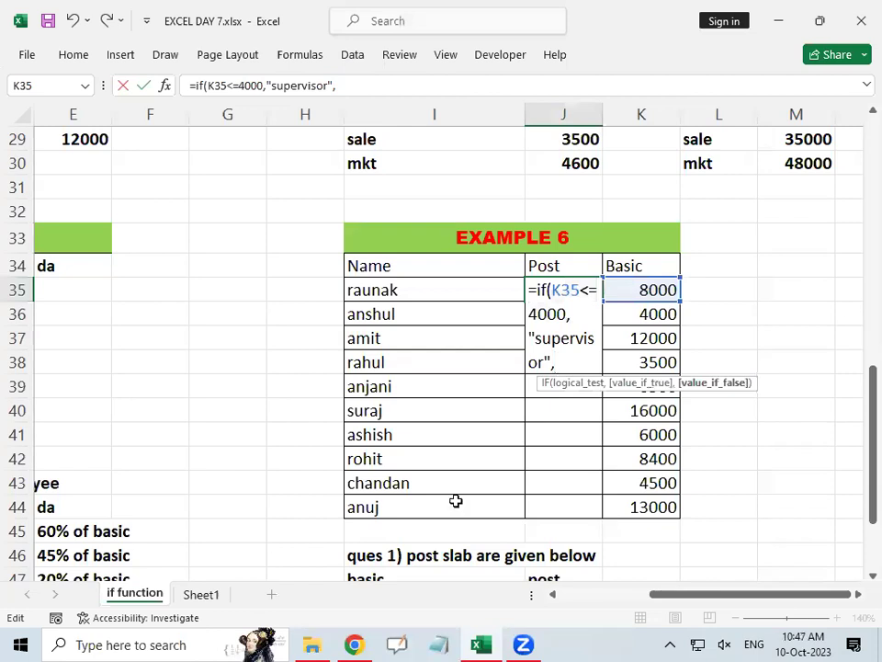
Nest a second IF in the J35 formula that returns "accountant" when K35<=8000.
scroll(538, 470, down, 1)
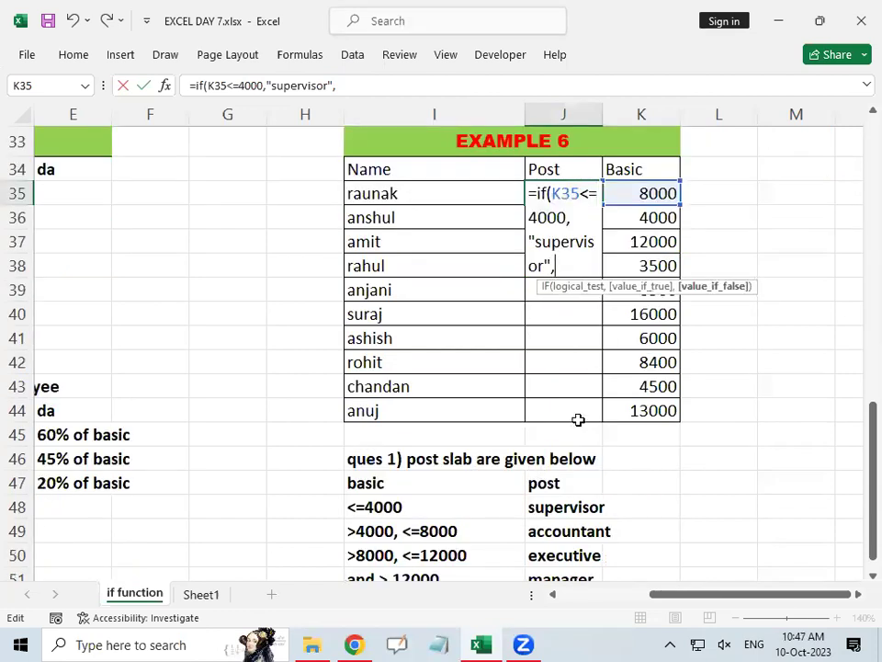
text(if()
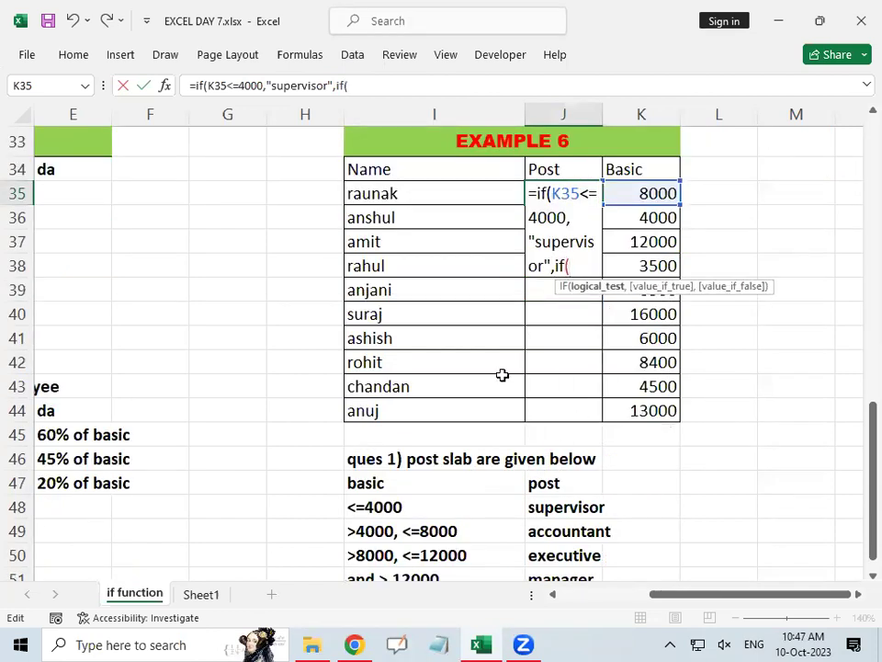
click(645, 193)
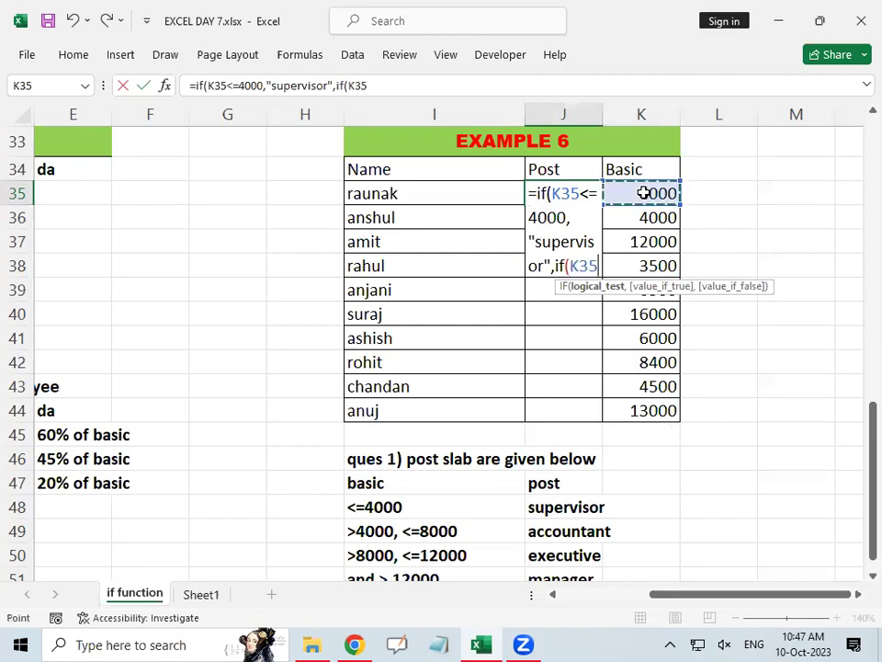
text(<=)
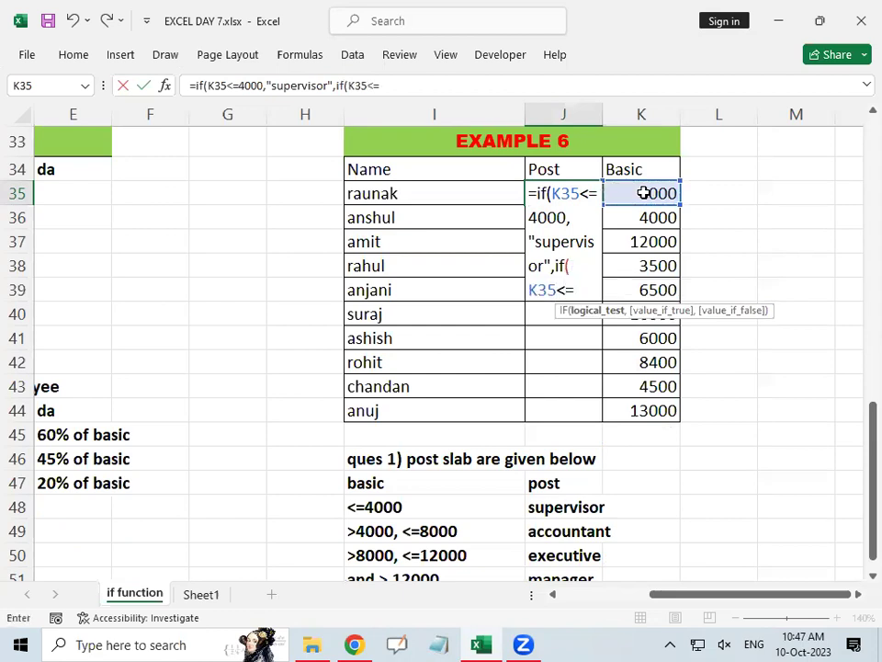
text(8000)
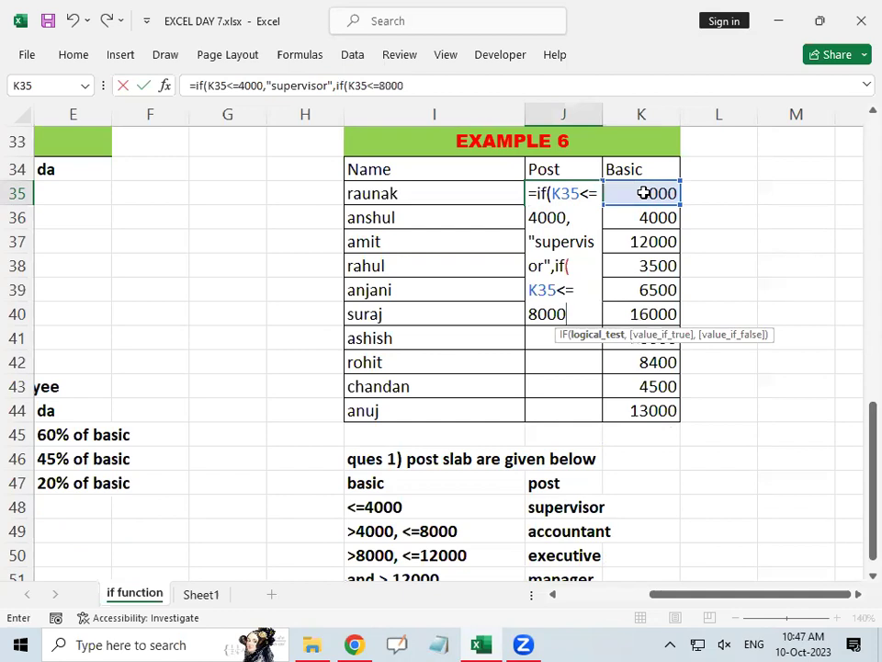
text(,)
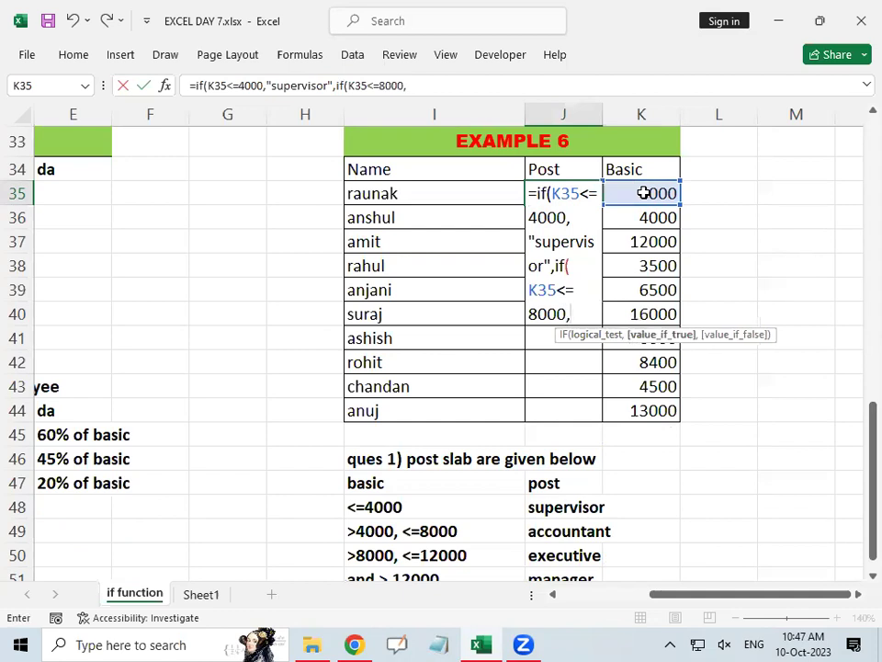
text("accoun)
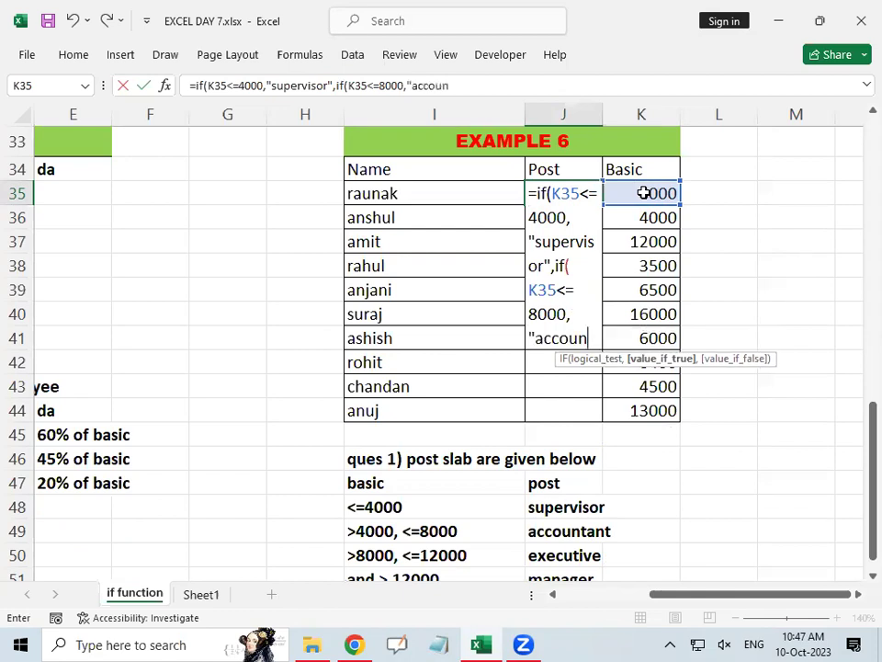
text(tant)
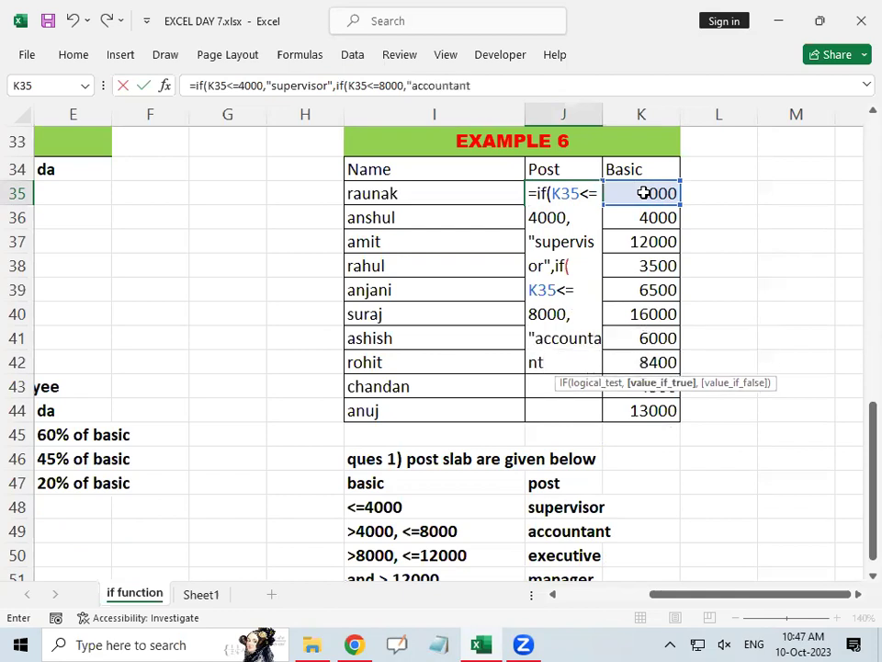
text(",)
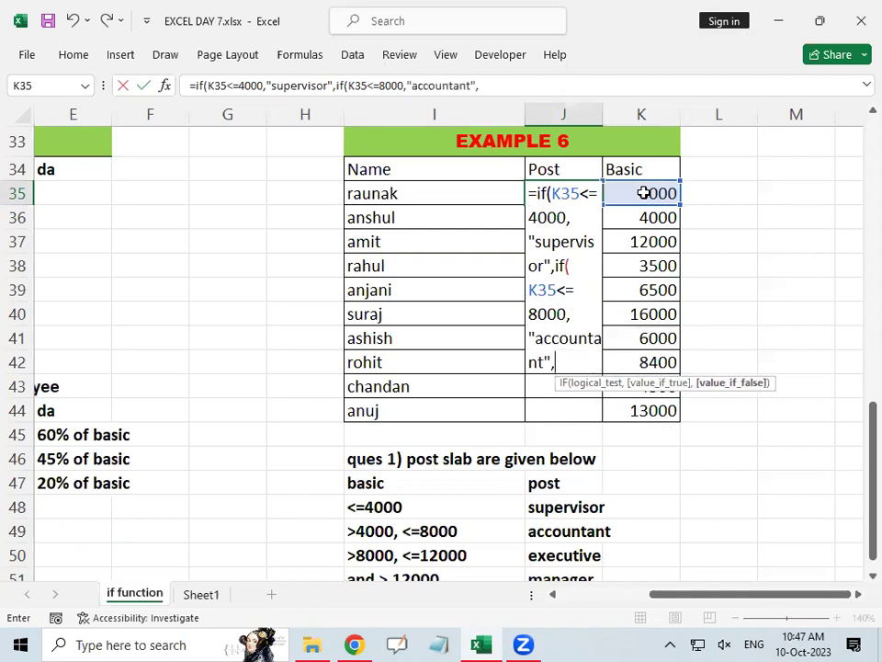
scroll(624, 288, down, 2)
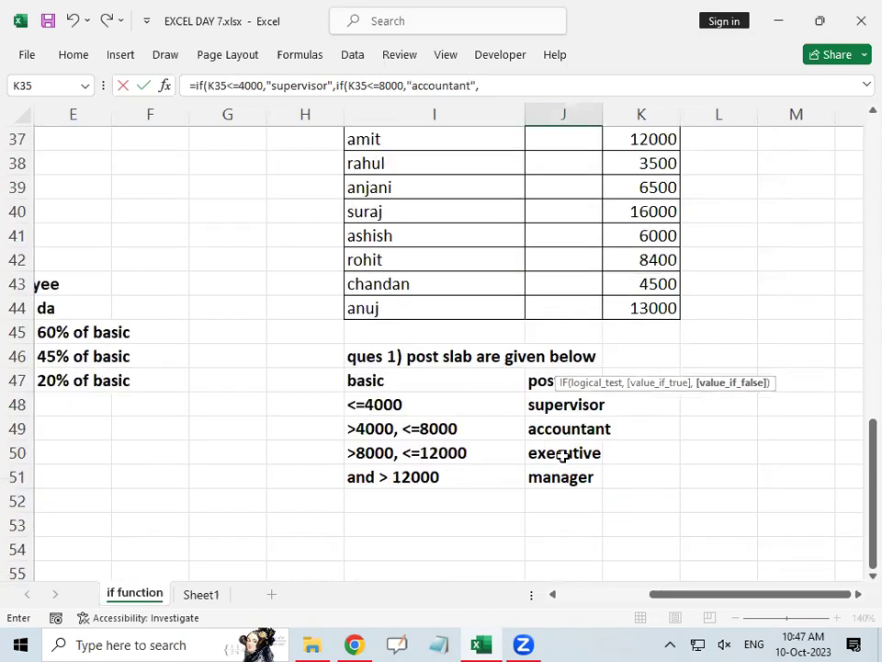
Nest a third IF in the J35 formula with the logical test K35<=12000.
scroll(641, 262, up, 2)
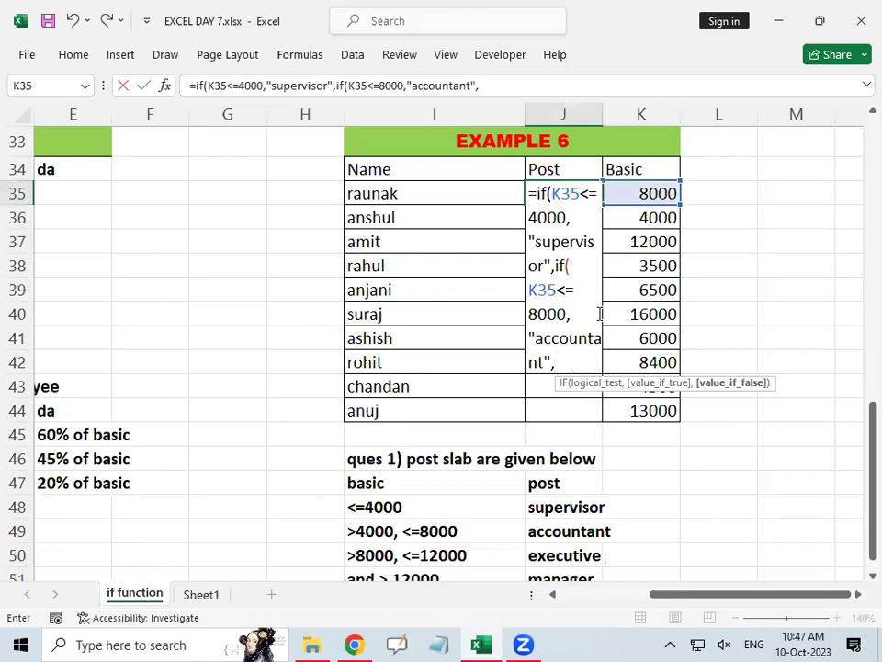
text(if()
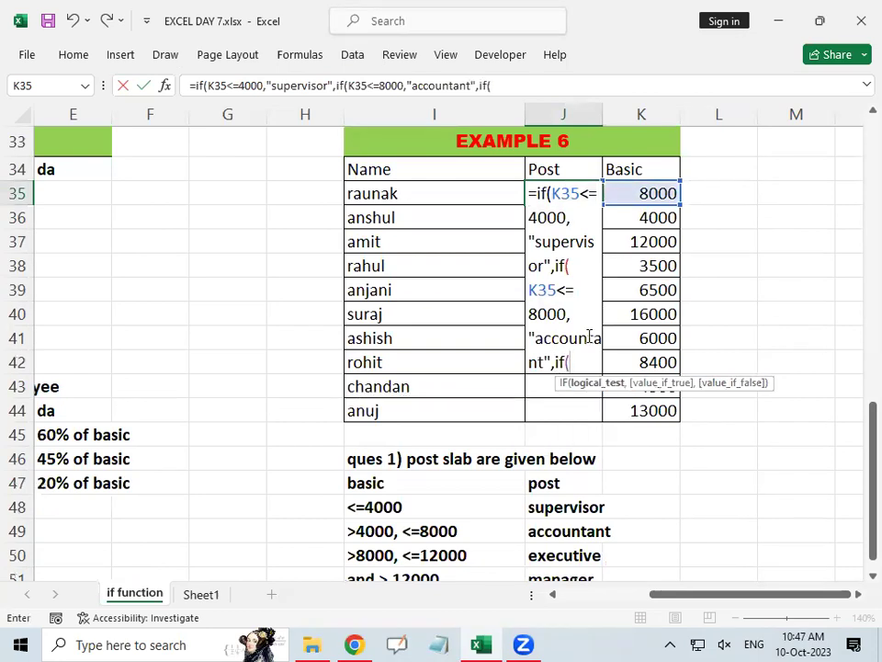
scroll(478, 530, down, 2)
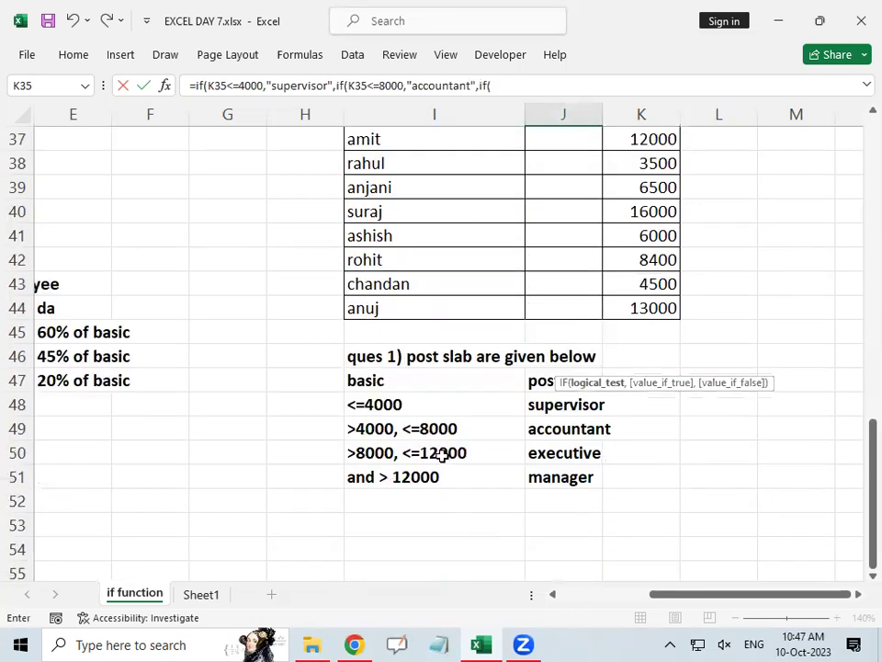
scroll(442, 454, up, 3)
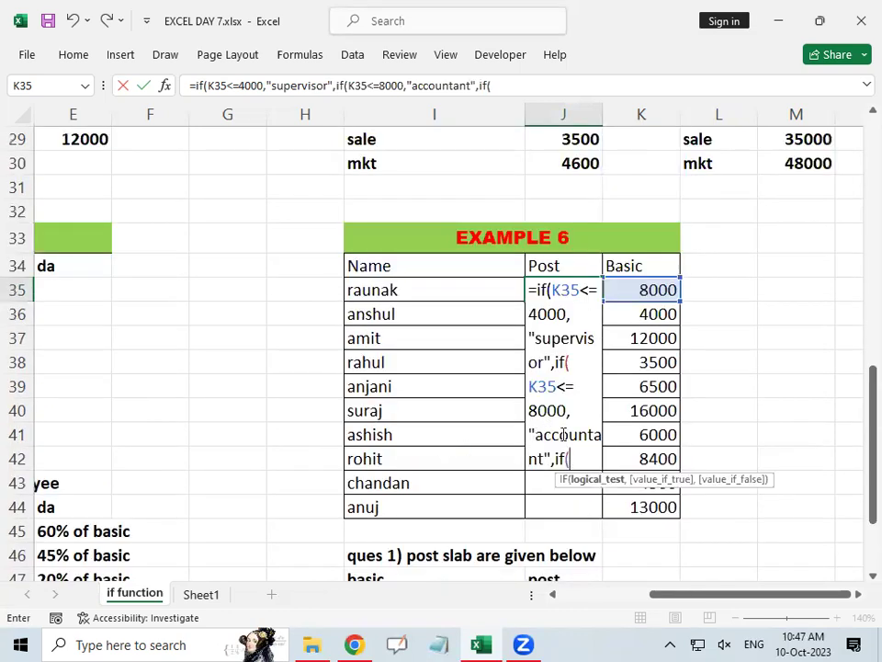
click(649, 289)
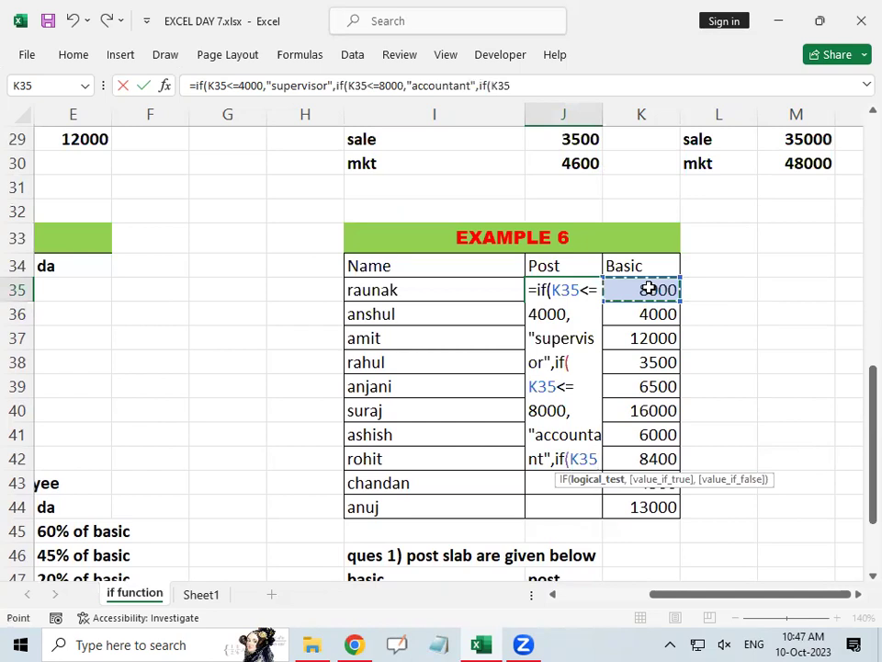
text(<=)
text(12)
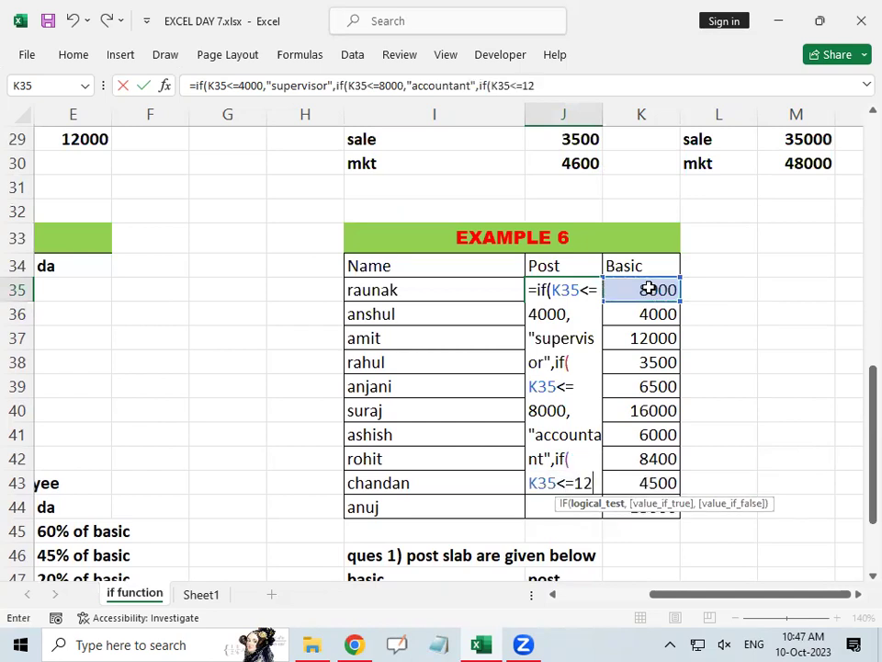
text(000,)
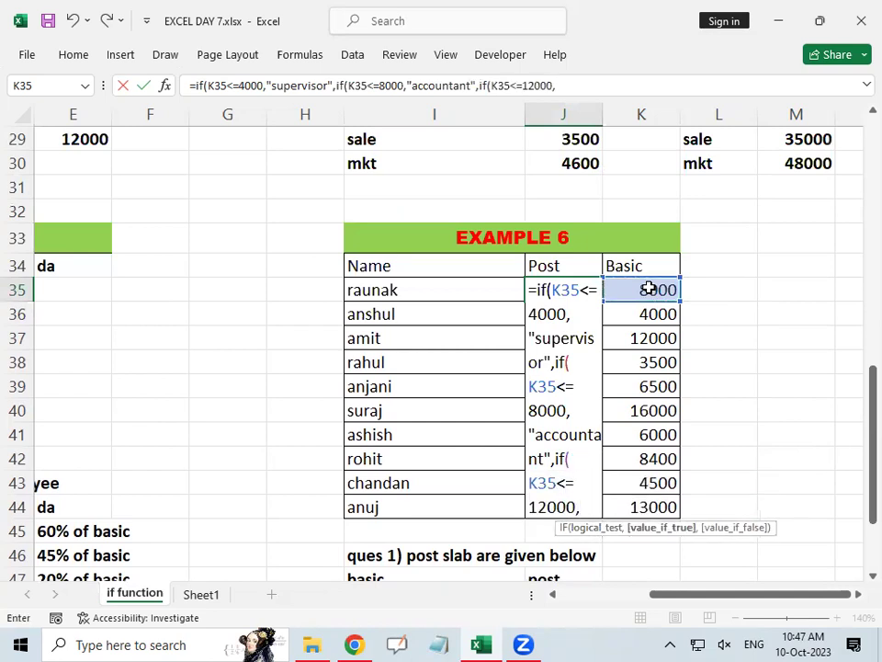
Set the true value of the J35 formula's third IF to "executive".
scroll(649, 288, down, 4)
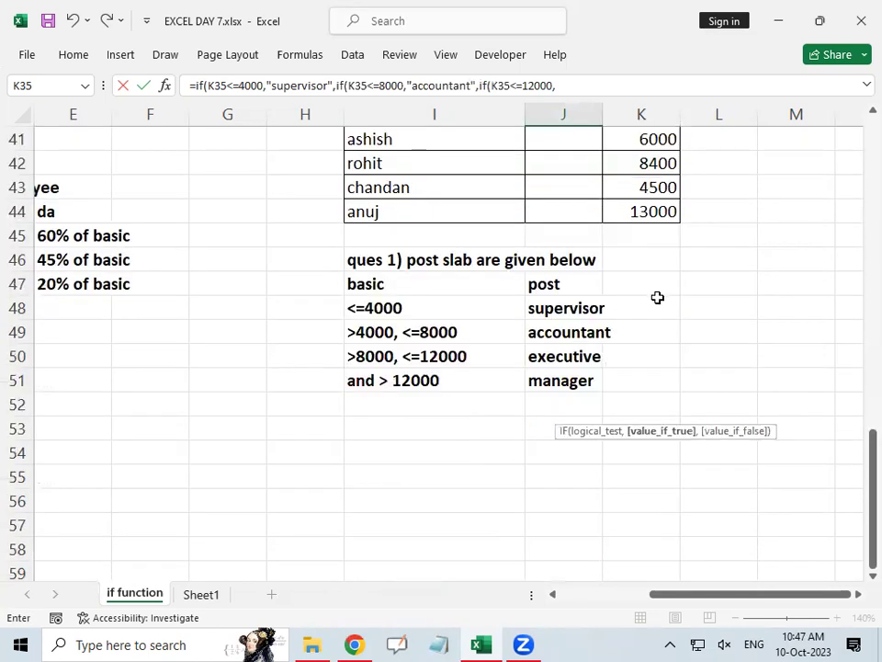
scroll(658, 296, up, 4)
text("exc)
key(BackSpace)
text(ecuto)
key(BackSpace)
text(ive)
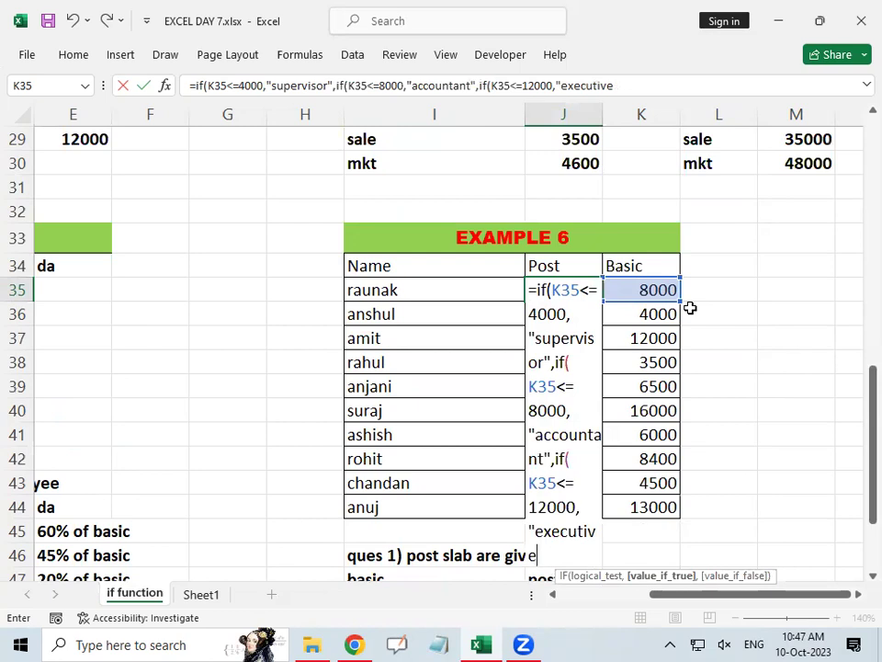
text(")
Set the third IF's false value to "manager" and complete the J35 formula with three closing brackets.
scroll(680, 317, down, 4)
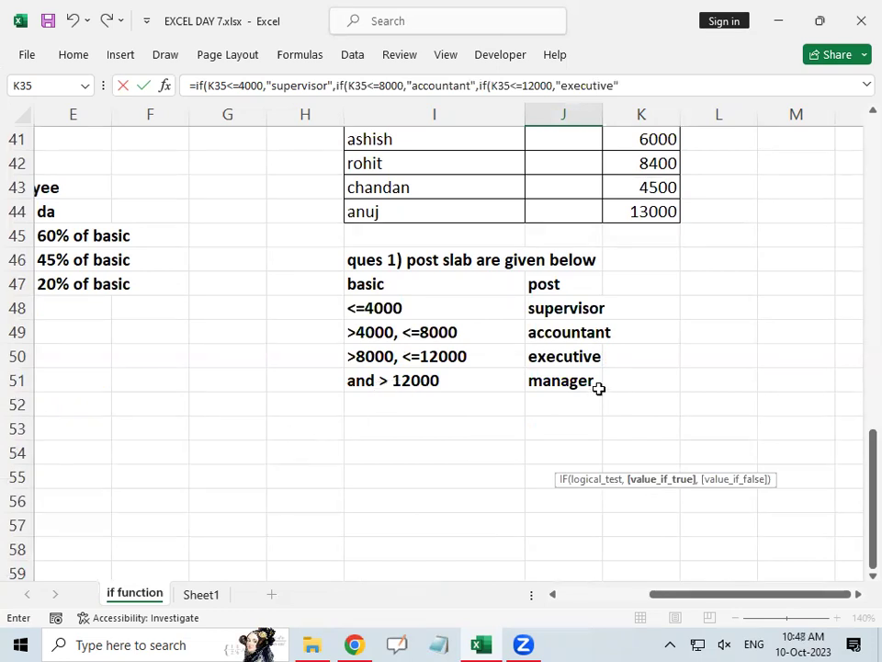
scroll(598, 389, up, 3)
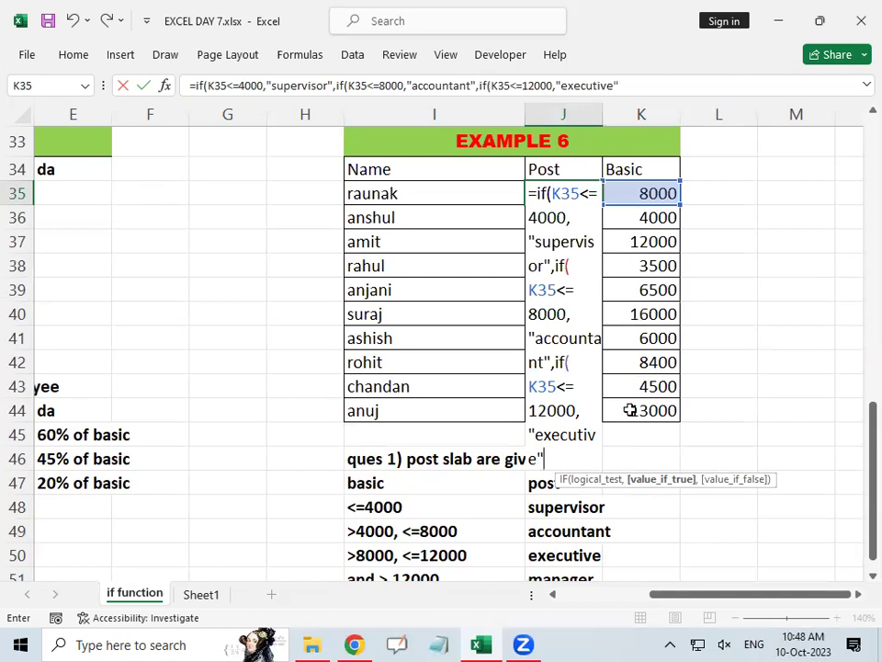
scroll(641, 405, down, 2)
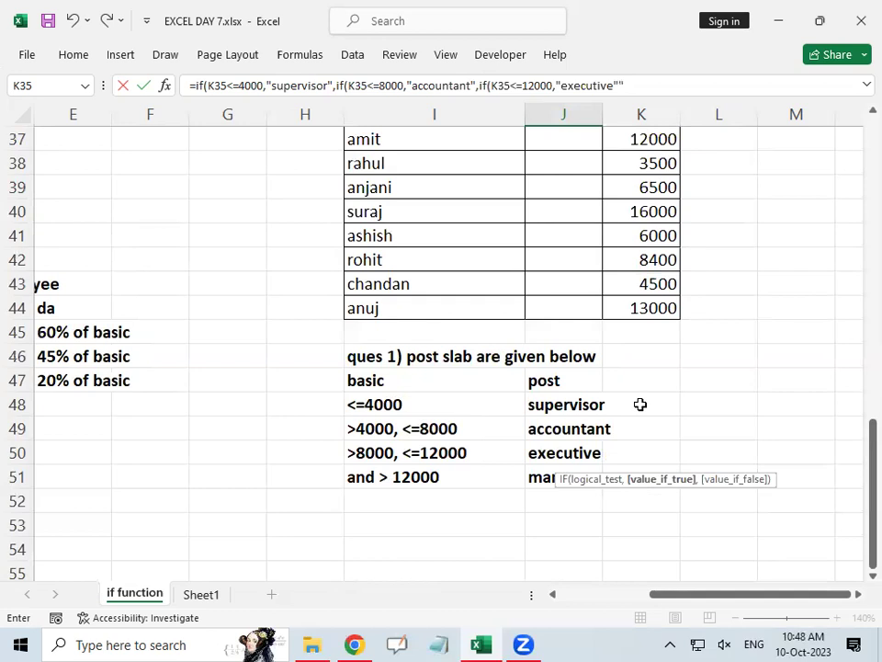
scroll(629, 387, up, 2)
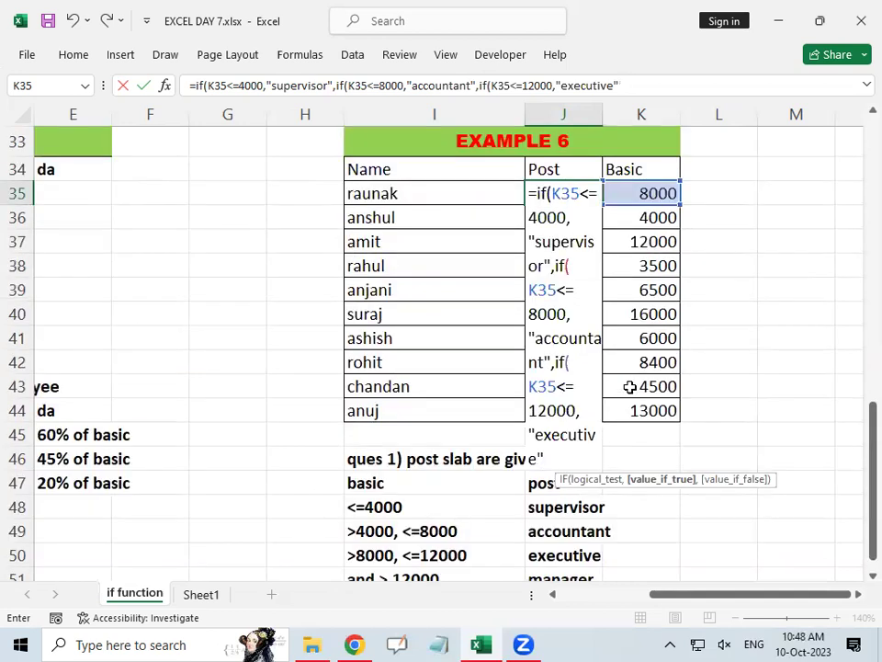
text(,)
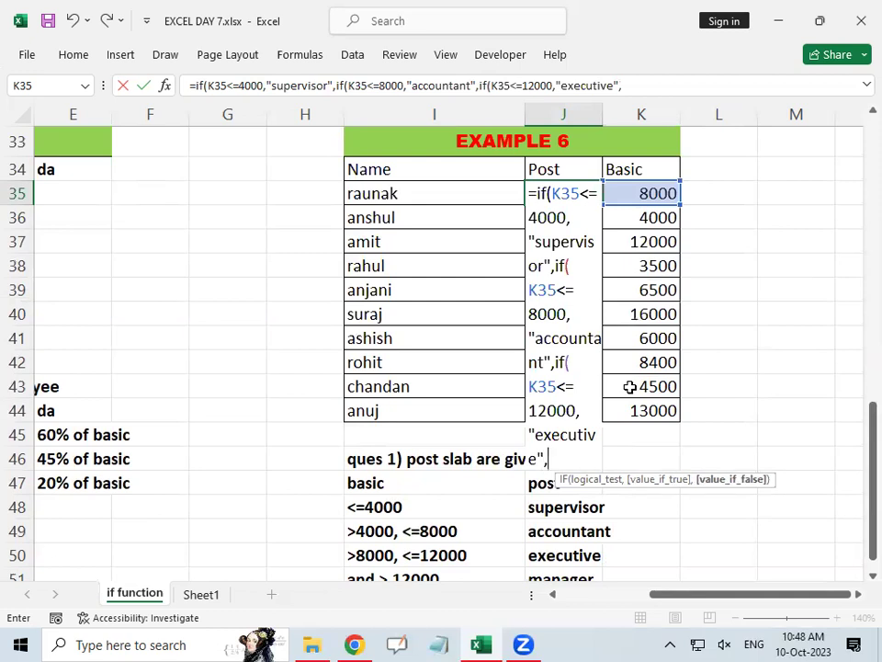
text("manag)
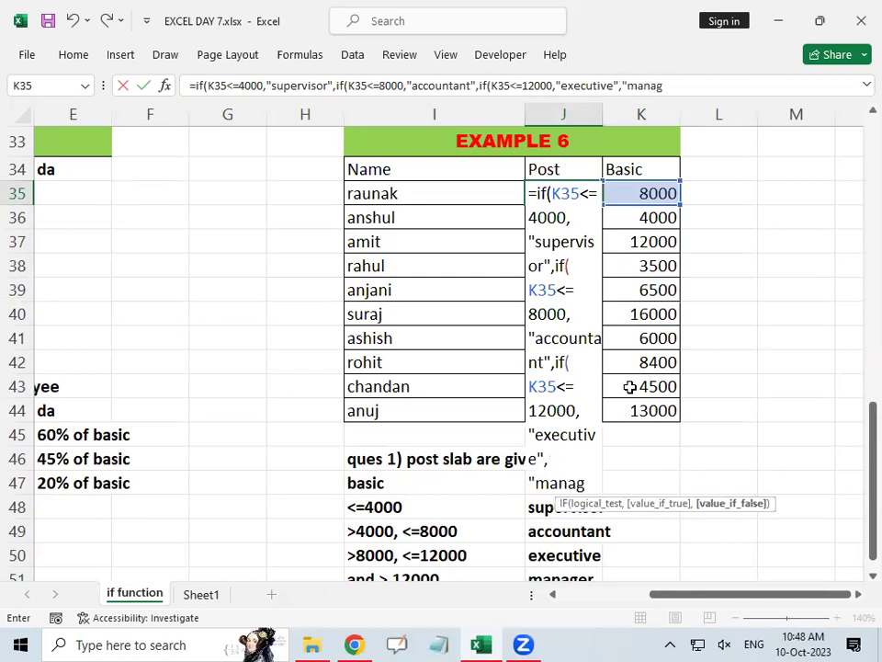
text(er")
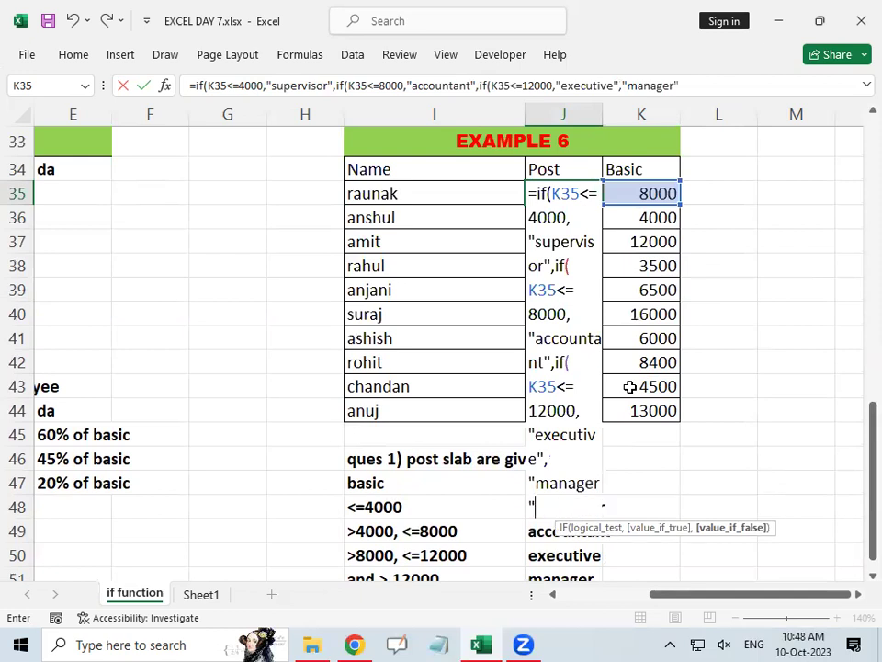
text())))
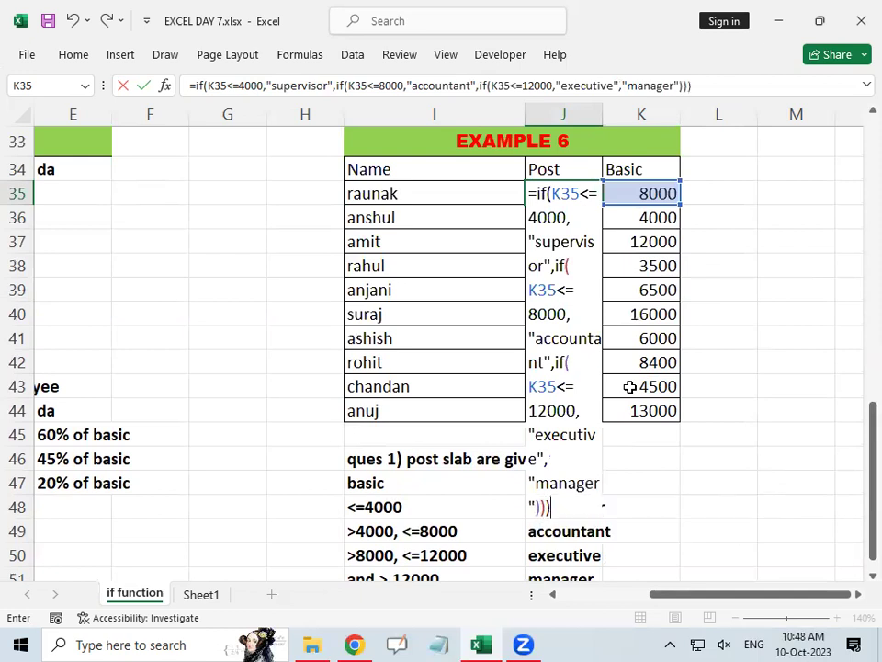
key(Return)
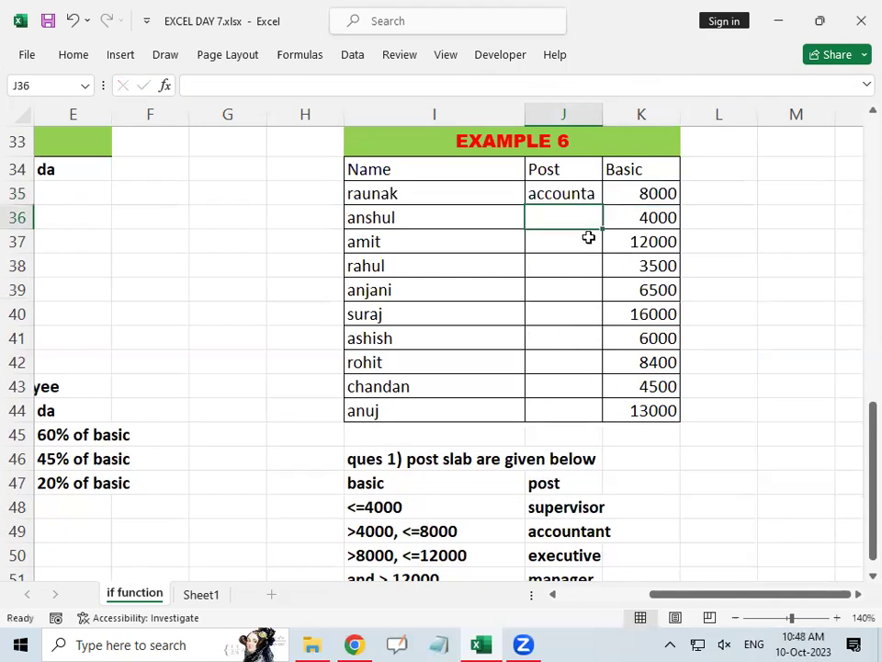
Autofit column J to its contents and fill the J35 post formula down through J44.
double_click(604, 122)
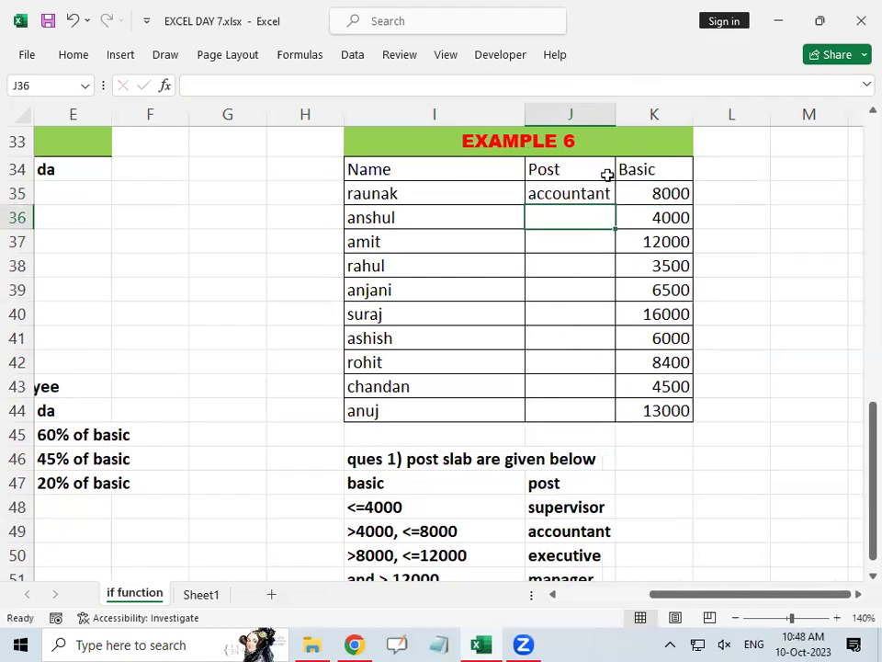
click(607, 194)
double_click(614, 204)
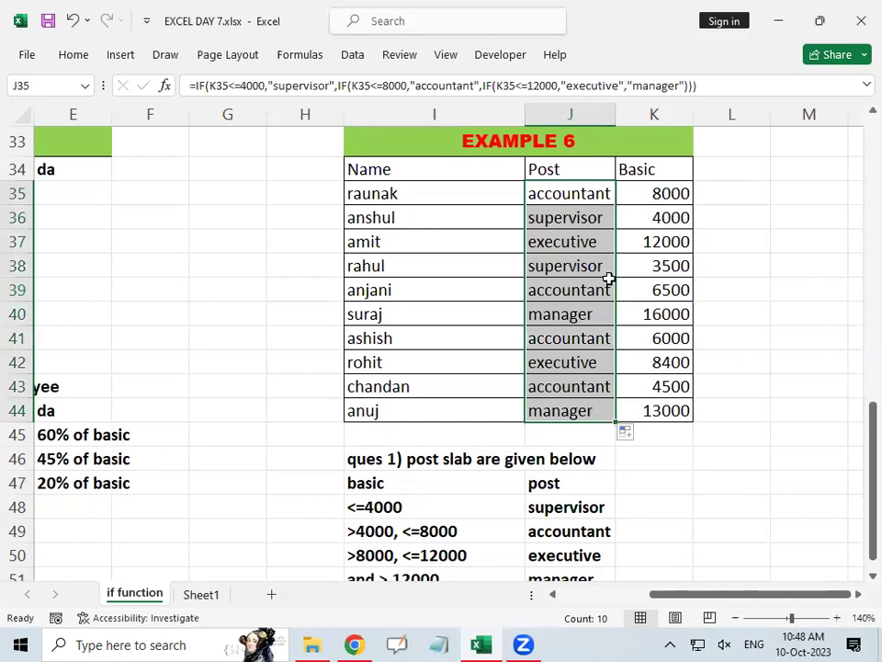
scroll(600, 291, up, 3)
scroll(604, 291, down, 15)
scroll(606, 295, up, 19)
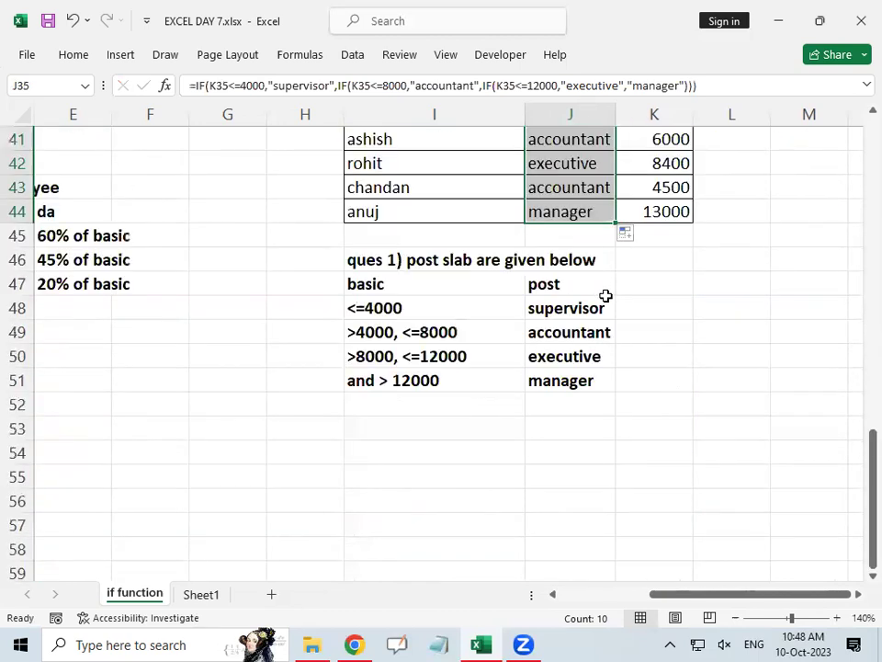